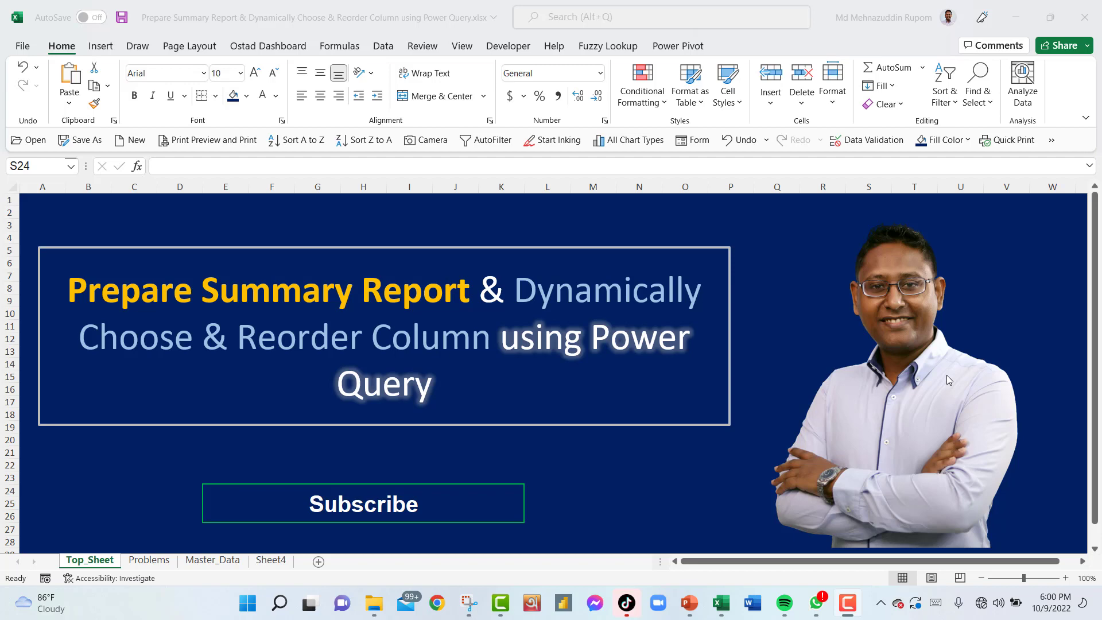
Step: Review the Problem - 1 and Problem - 2 statements on the Problems sheet
left_click(150, 561)
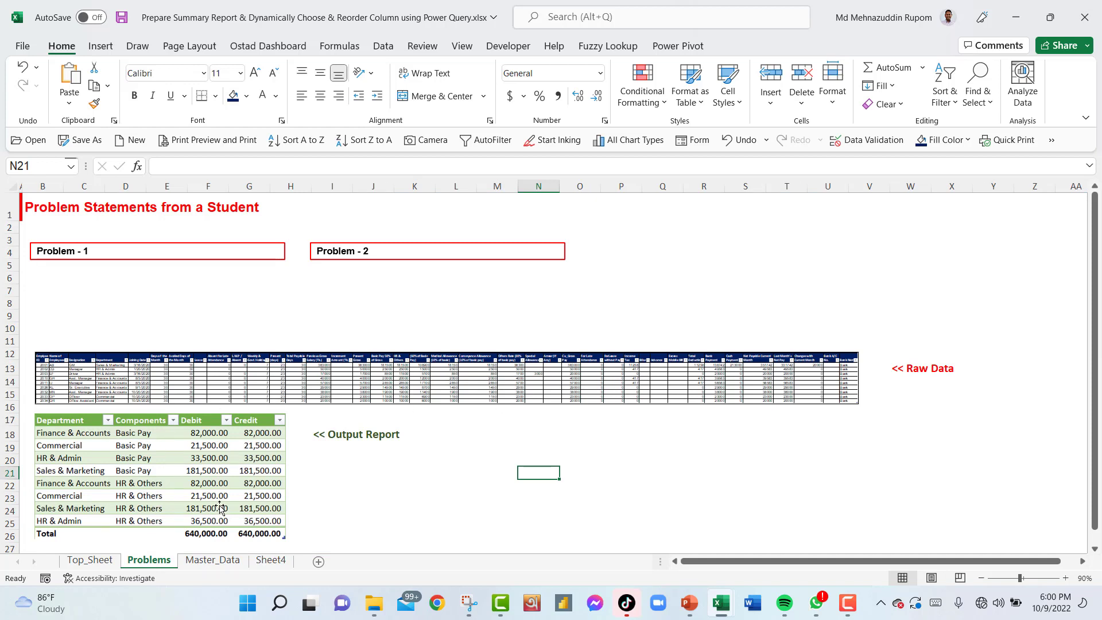
left_click(103, 561)
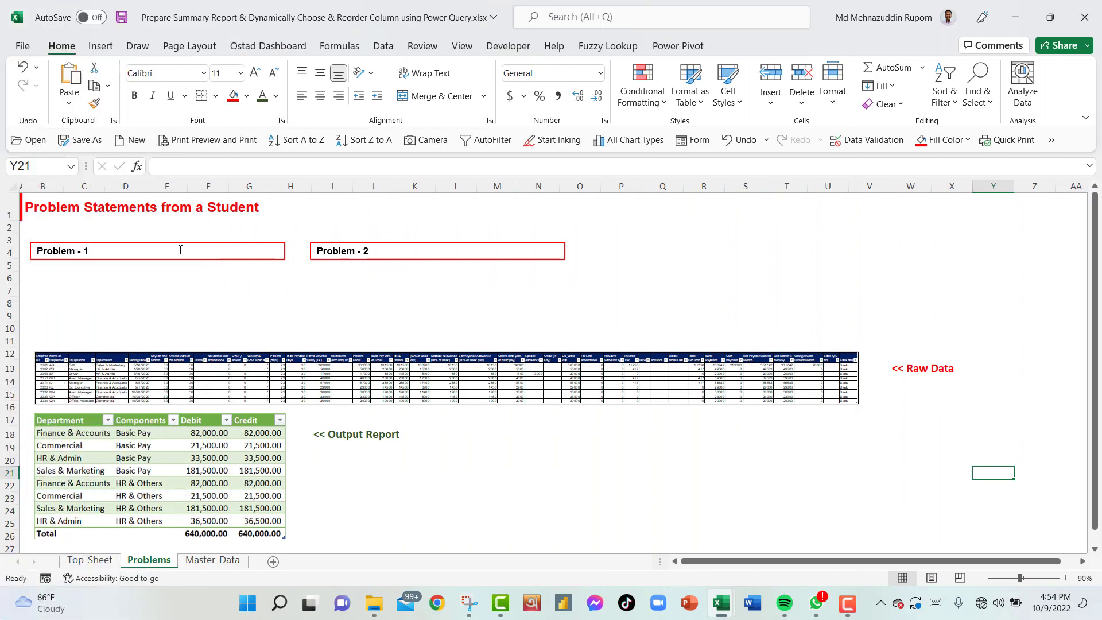
left_click(181, 249)
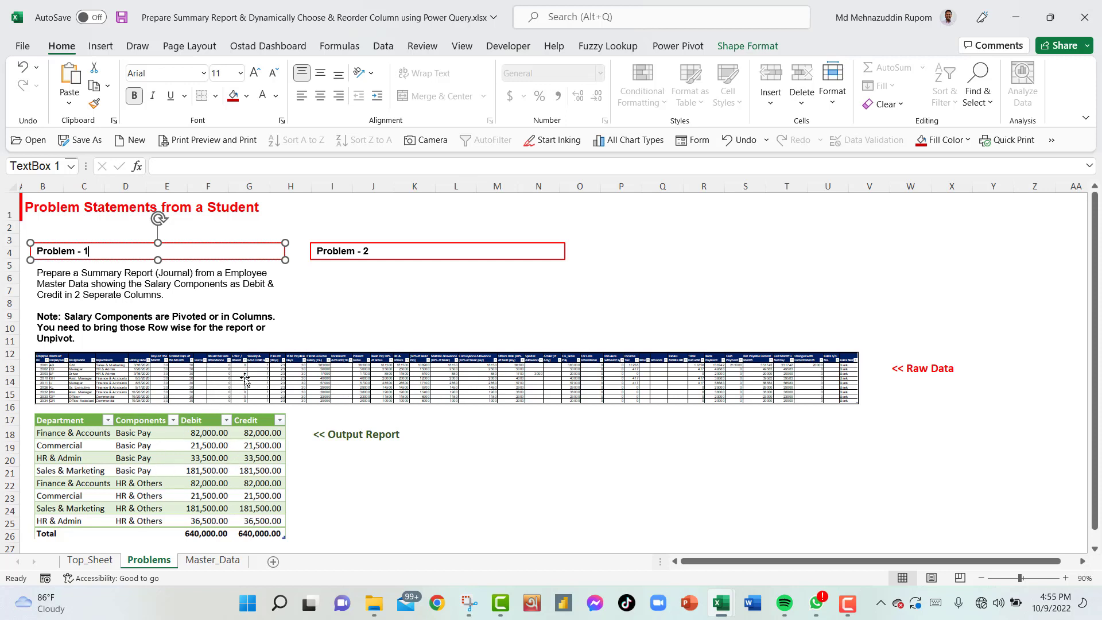
left_click(406, 252)
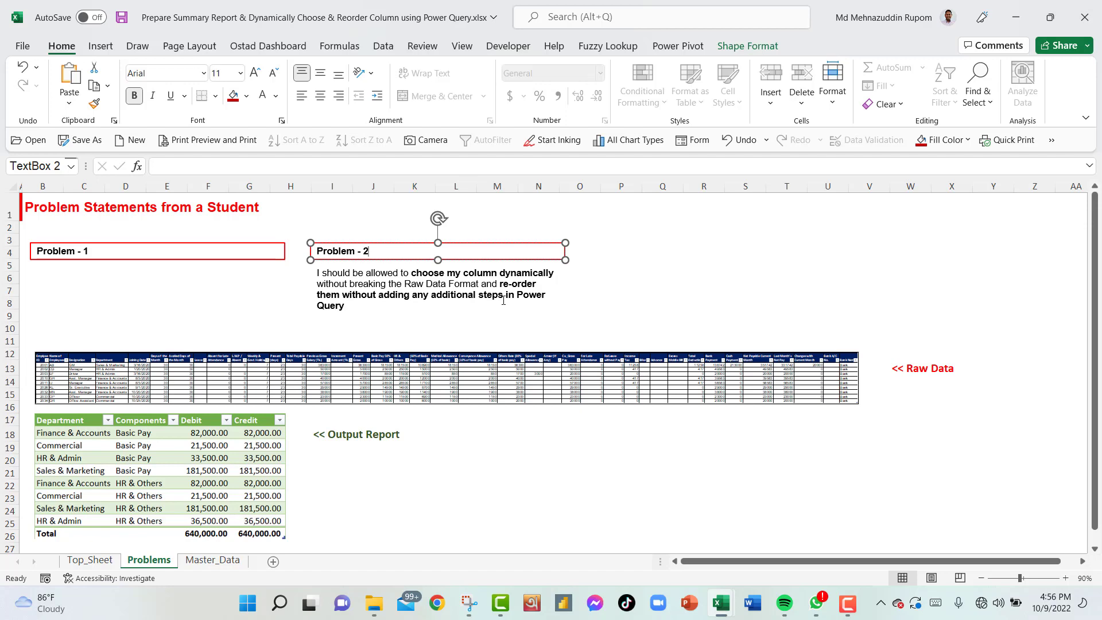
Step: Go to the Master_Data sheet and check the table name of the employee master table
left_click(212, 560)
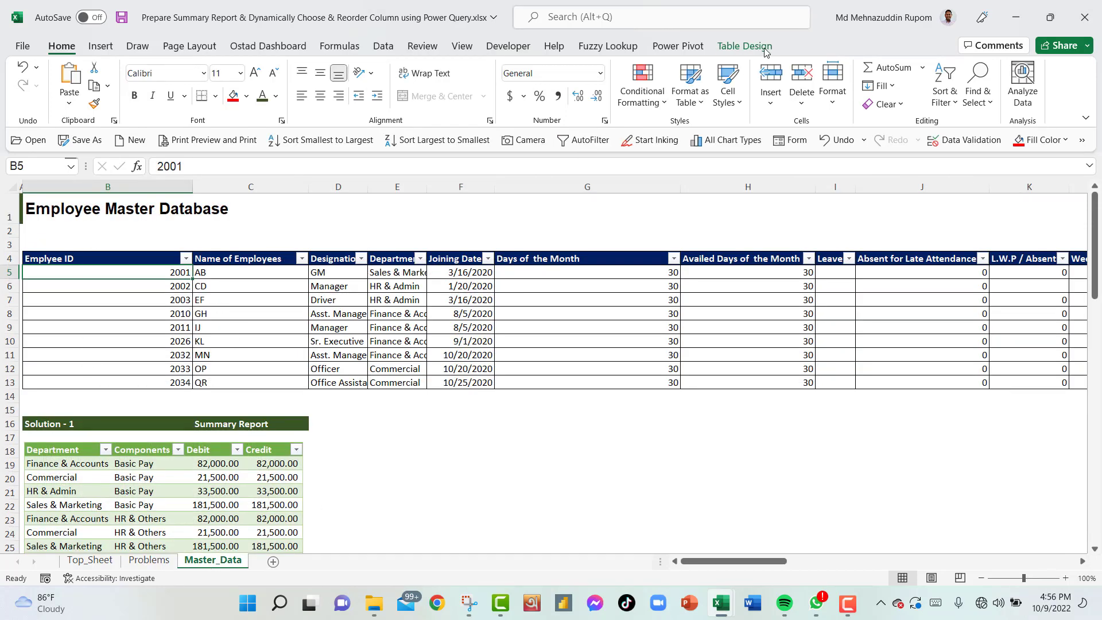
left_click(745, 46)
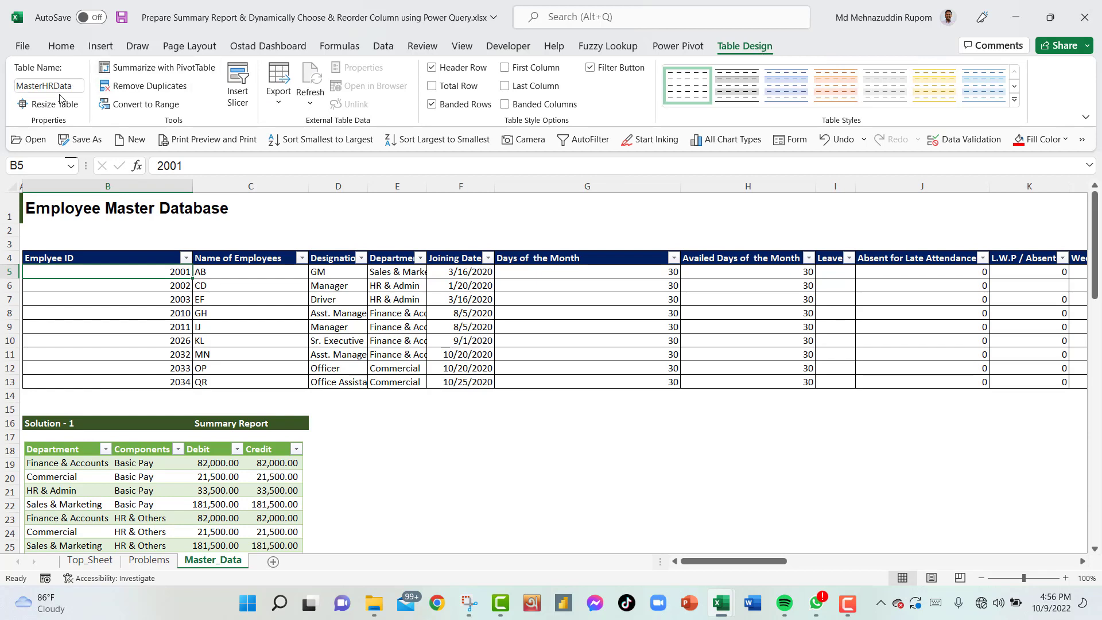
key("Left")
key("Right")
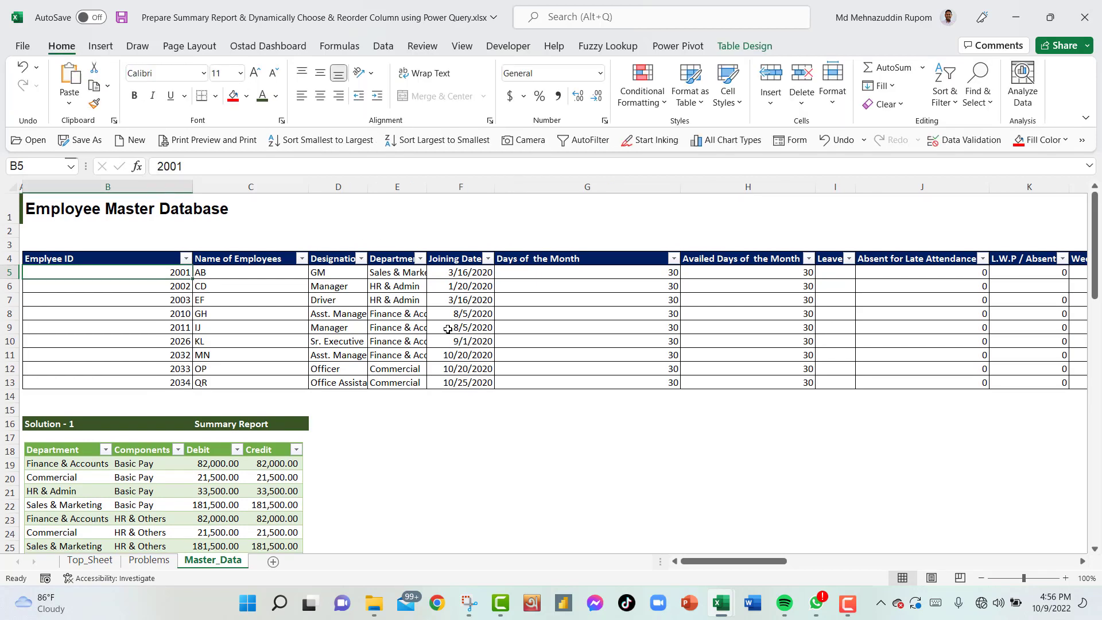
Step: Look across the employee master table's columns, from the employee details to the salary components, deductions and payments
key("Left")
key("Right")
key("Right")
key("Right")
key("Right")
key("Right")
key("Right")
key("Right")
key("Right")
key("Right")
key("Right")
key("Right")
key("Right")
key("Right")
key("Right")
key("Right")
key("Right")
key("Right")
key("Right")
key("Right")
key("Right")
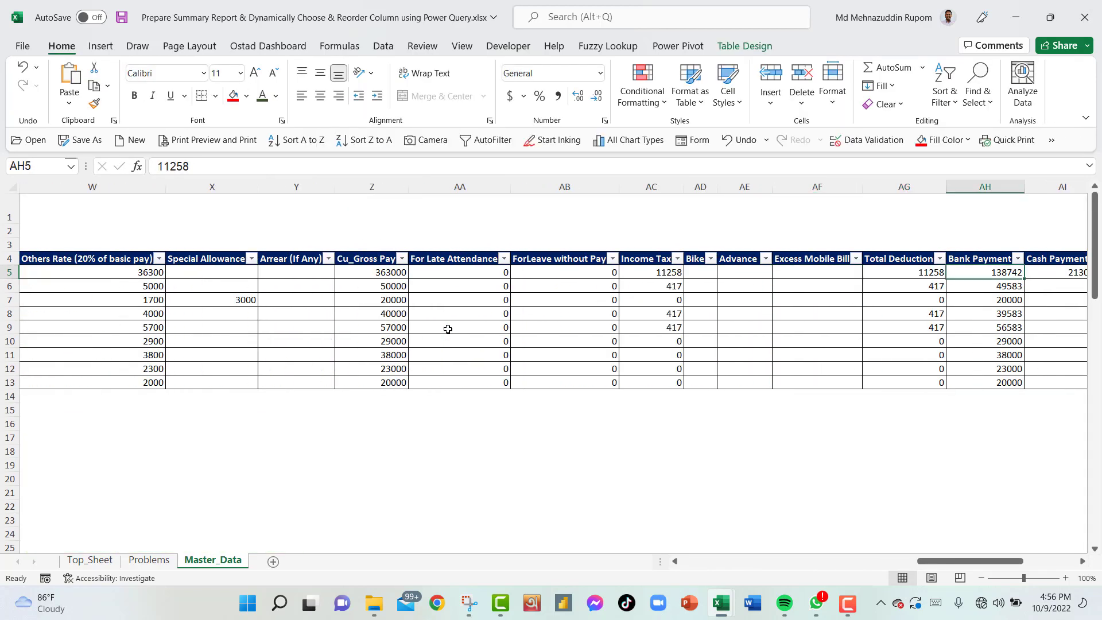
key("Left")
key("Left")
key("Left")
key("Left")
key("Left")
key("Left")
key("Left")
key("Left")
key("Left")
key("Left")
key("Left")
key("Left")
key("Left")
key("Left")
key("Left")
key("Left")
key("Left")
key("Left")
key("Left")
key("Left")
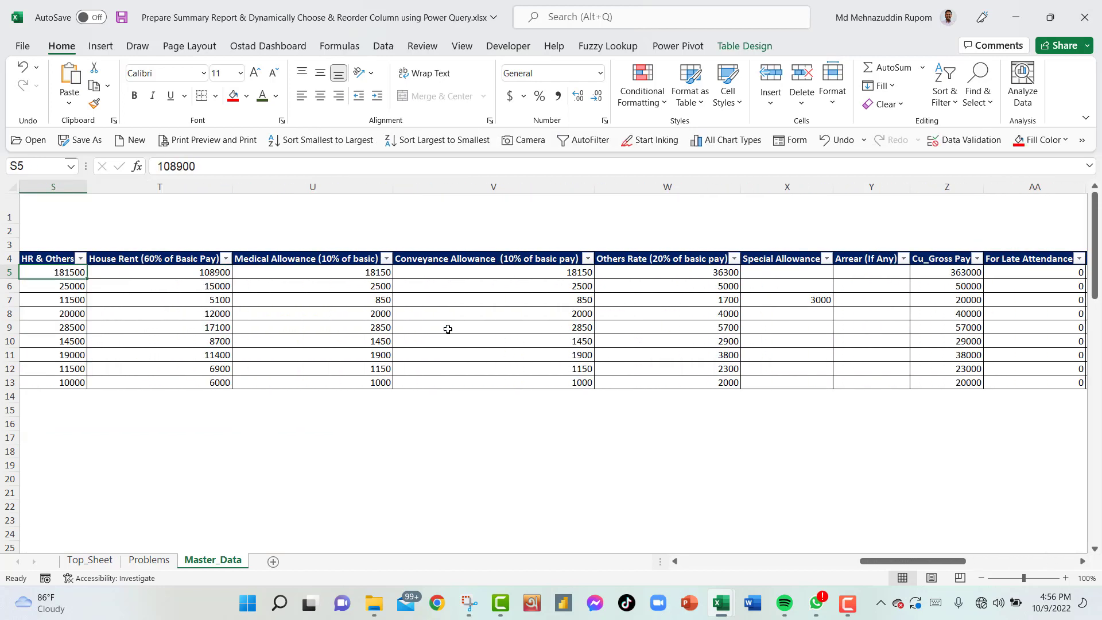
key("Left")
key("Right")
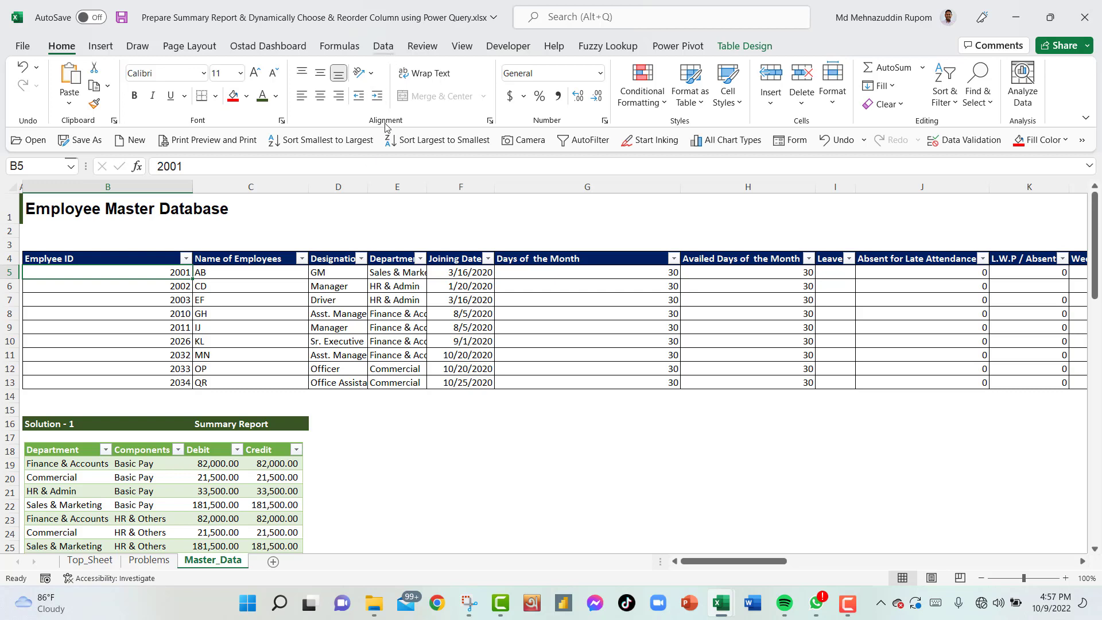
Step: Load the employee master table into the Power Query Editor as a table/range source
right_click(267, 273)
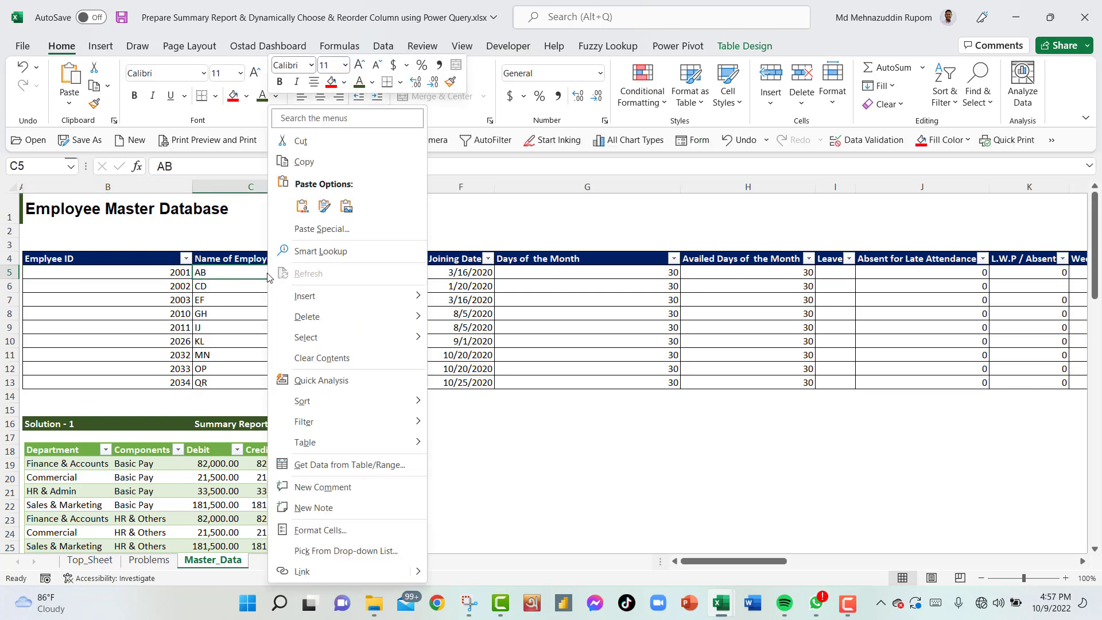
left_click(350, 465)
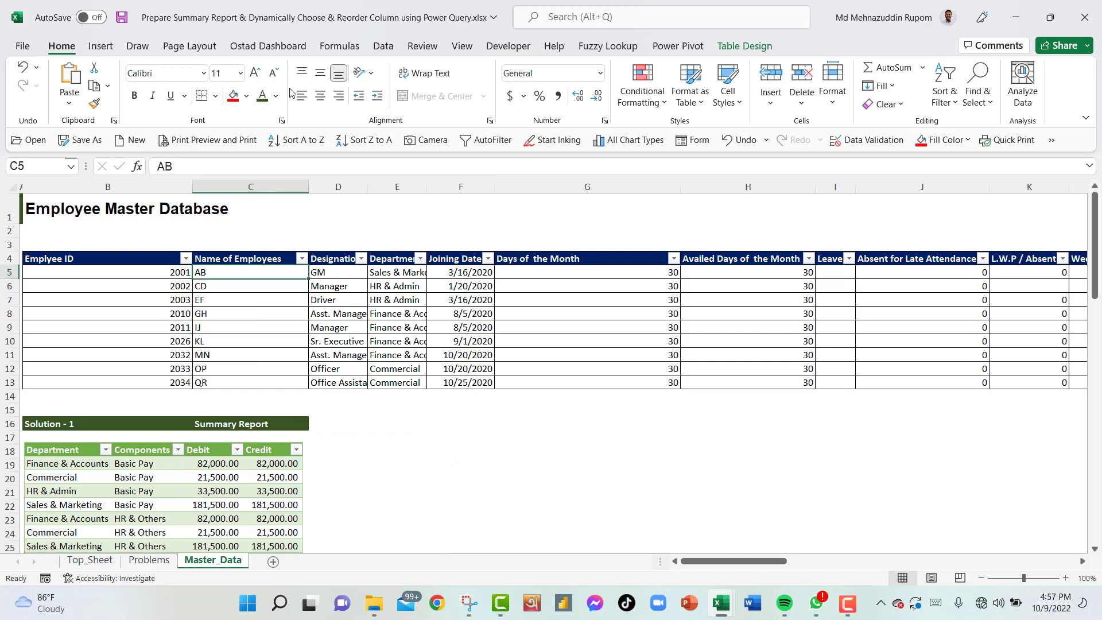
left_click(383, 46)
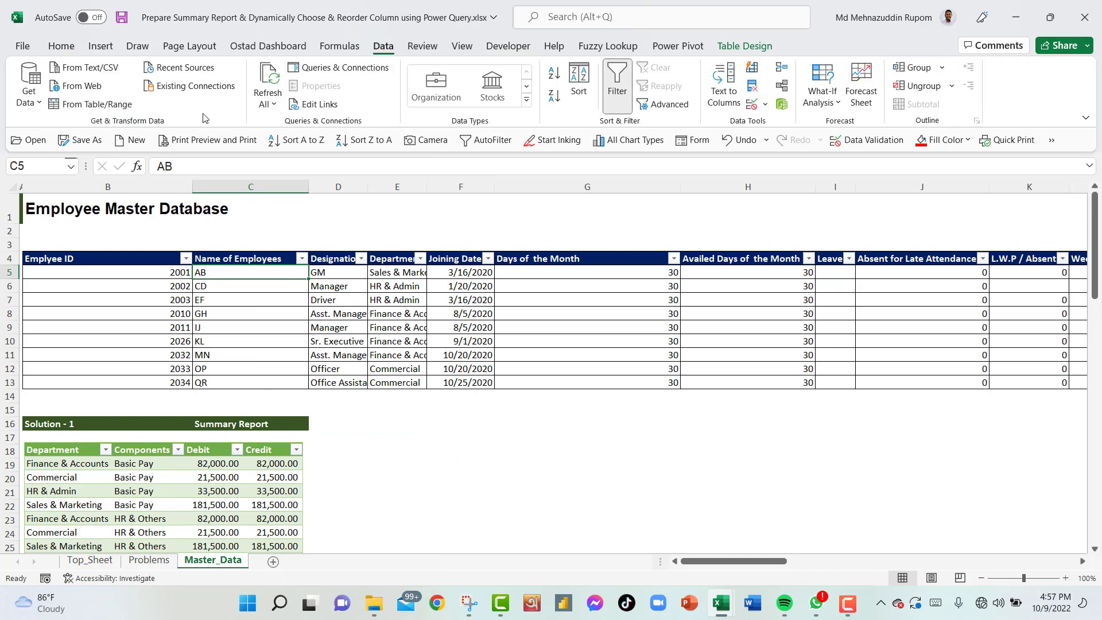
left_click(112, 107)
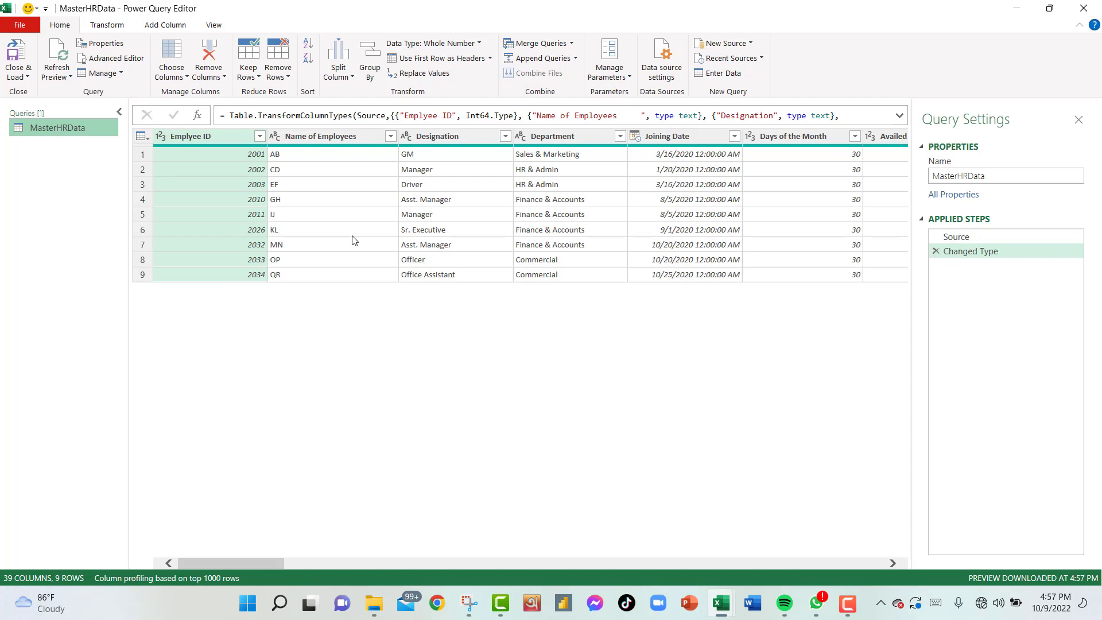
Step: Keep only the Department, Basic Pay 50% of Gross and HR & Others columns in the query
left_click(173, 73)
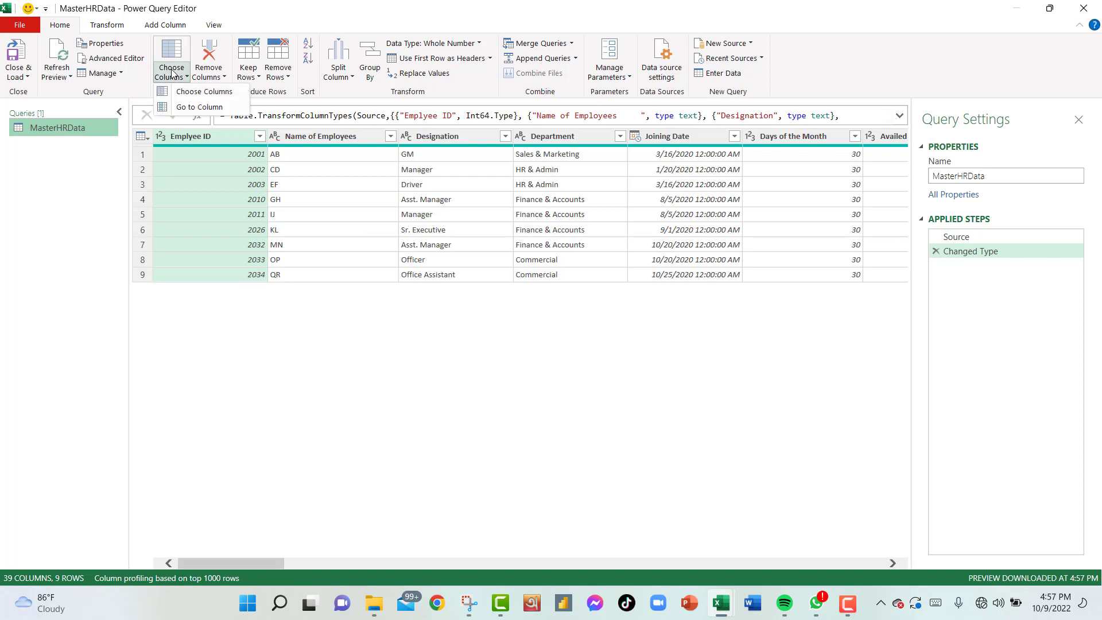
left_click(195, 92)
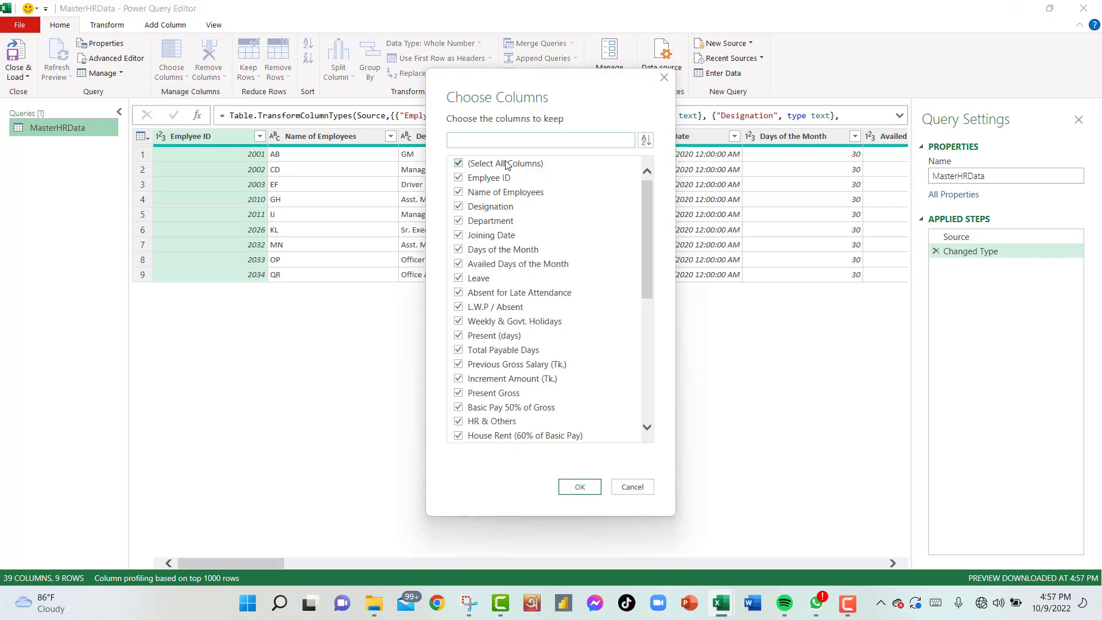
left_click(507, 165)
left_click(503, 228)
left_click(547, 411)
left_click(459, 423)
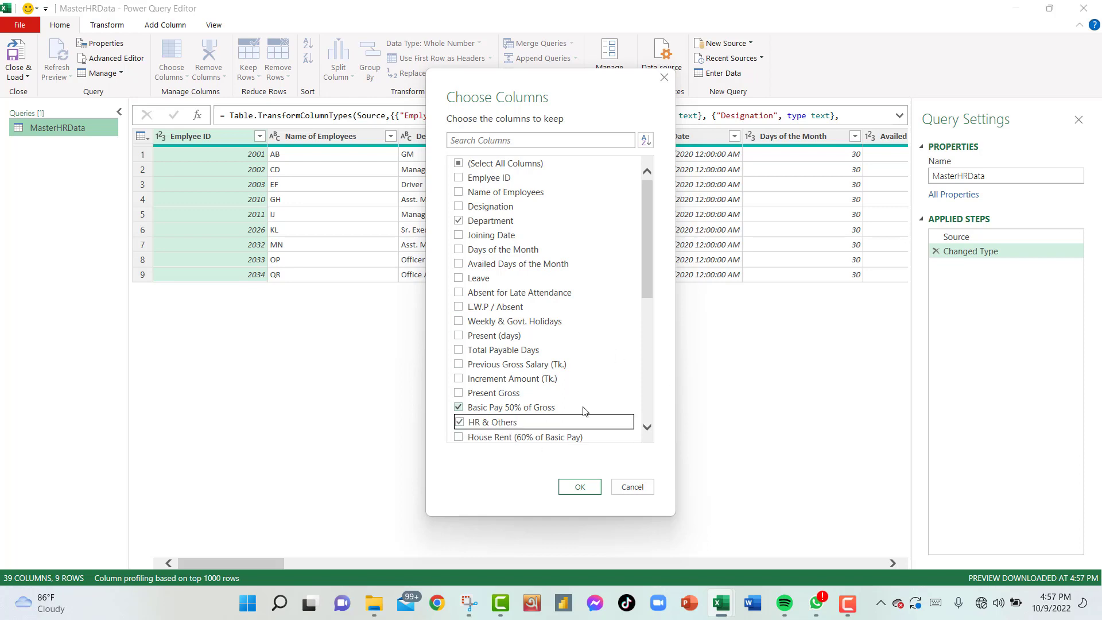
left_click(579, 487)
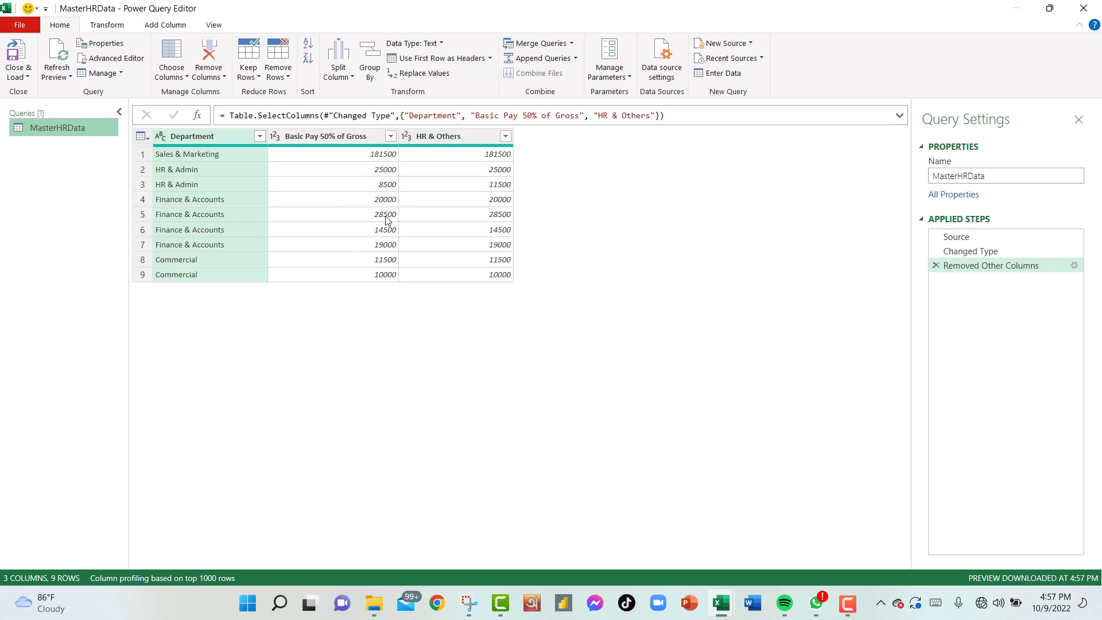
Step: Unpivot all columns other than Department and sort the resulting Attribute column in ascending order
right_click(225, 137)
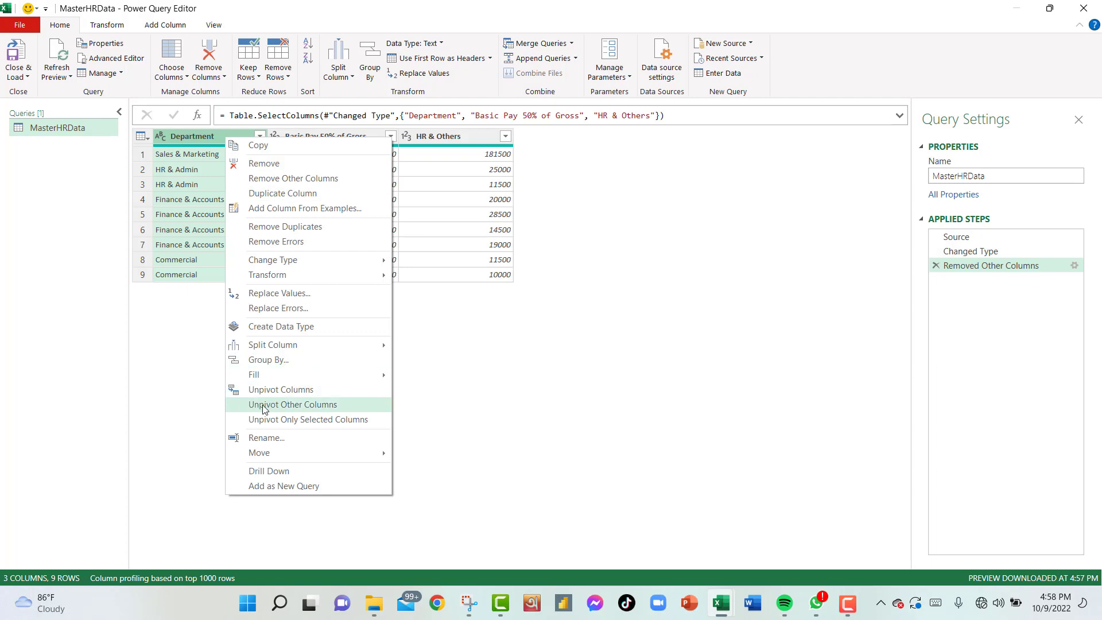
left_click(295, 405)
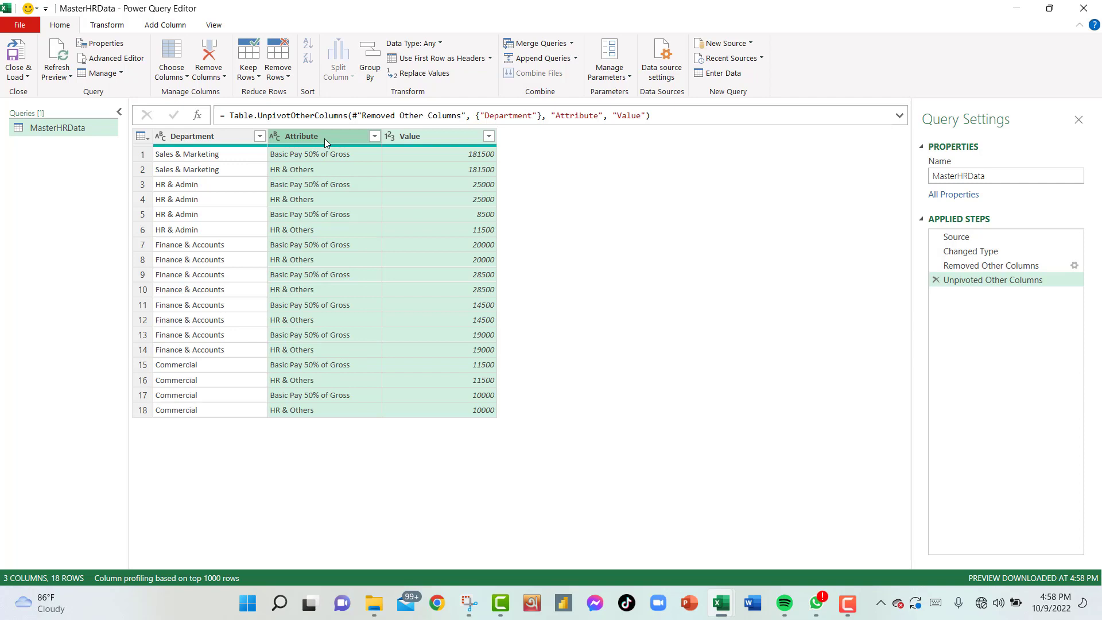
left_click(374, 136)
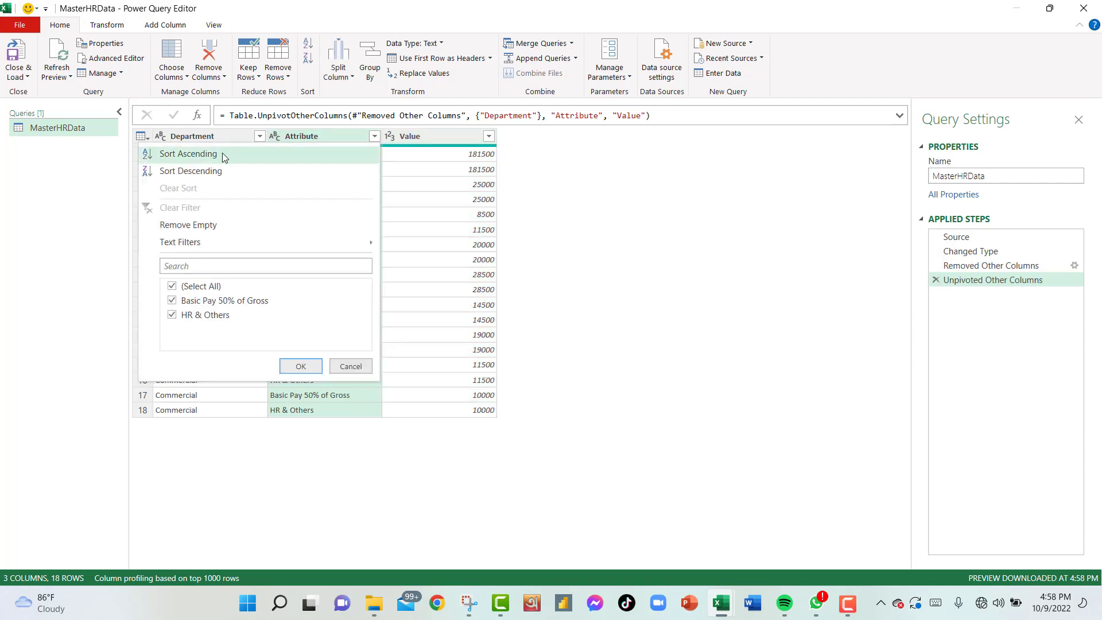
left_click(222, 153)
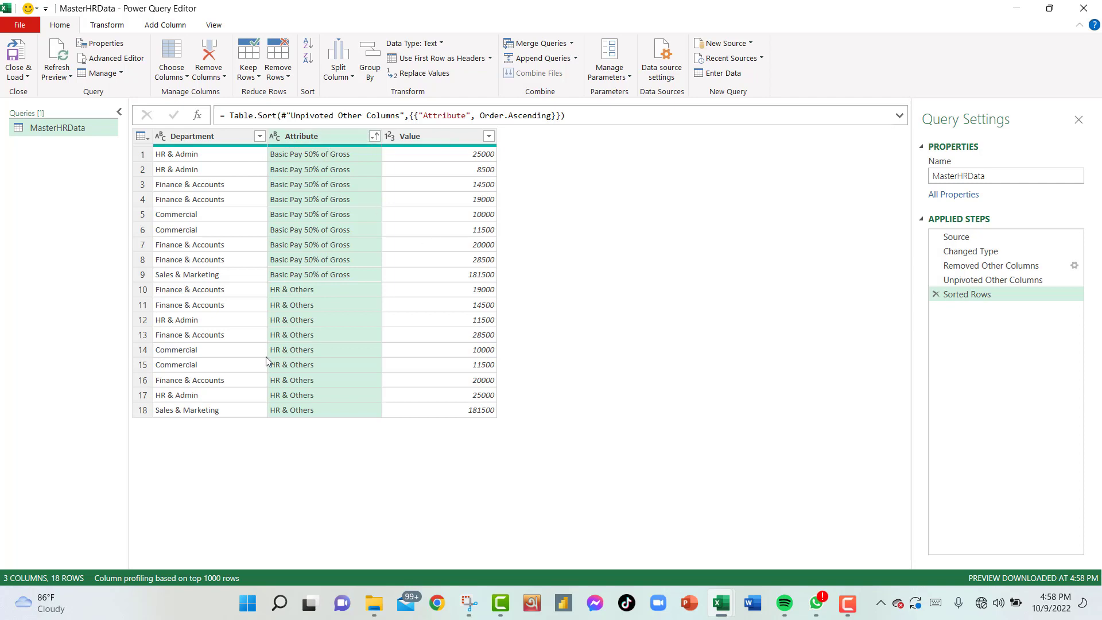
Step: Rename the Attribute column to Components and the Value column to Amount
double_click(325, 139)
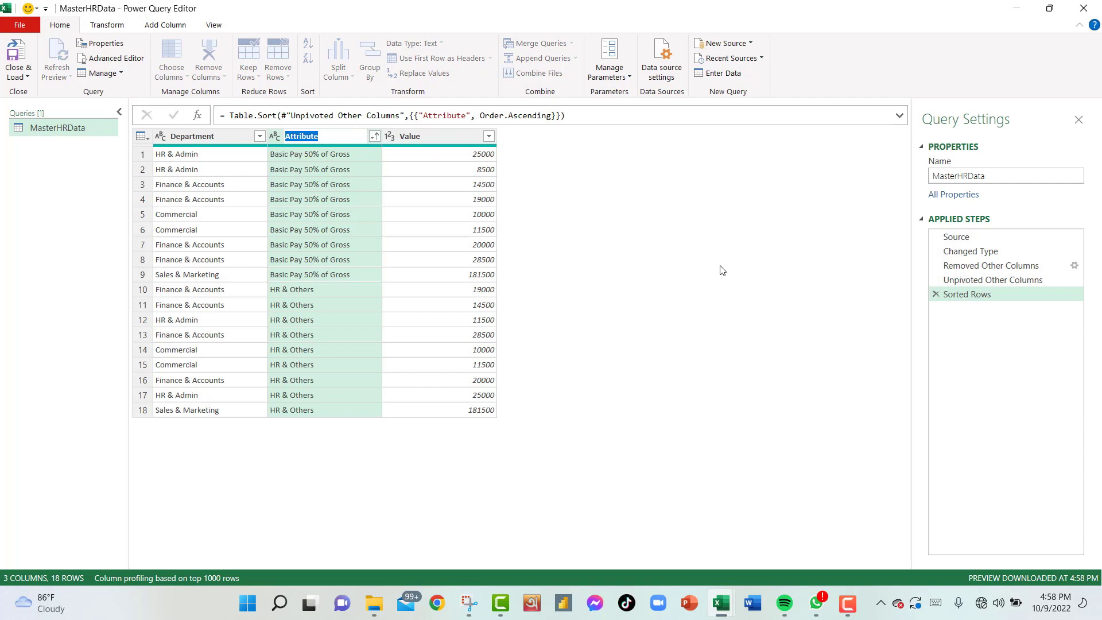
type("Components")
key("Return")
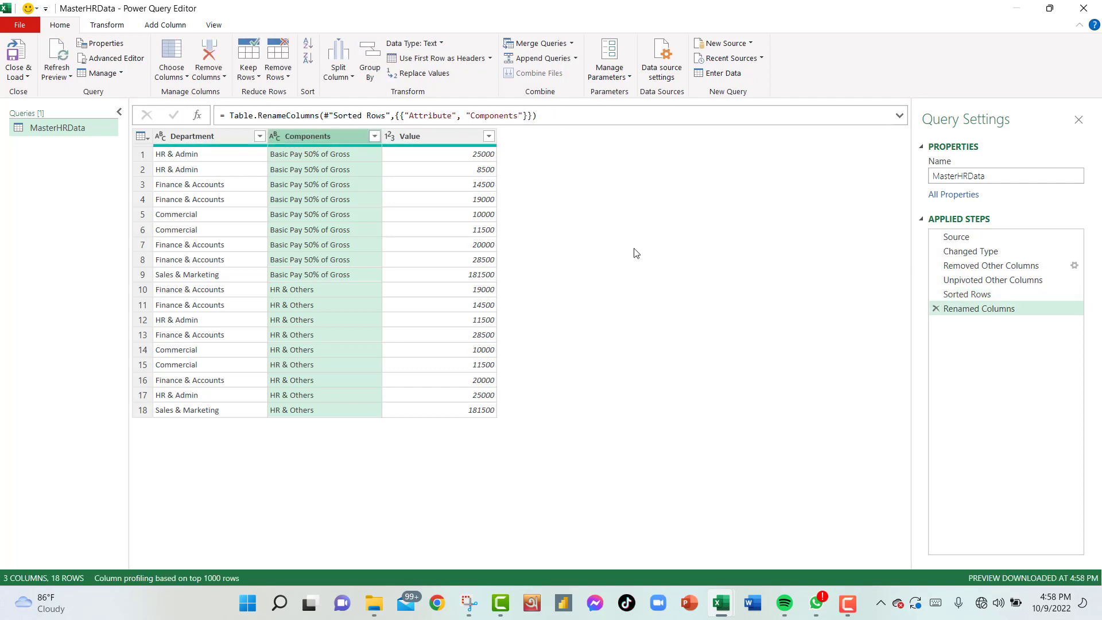
double_click(425, 136)
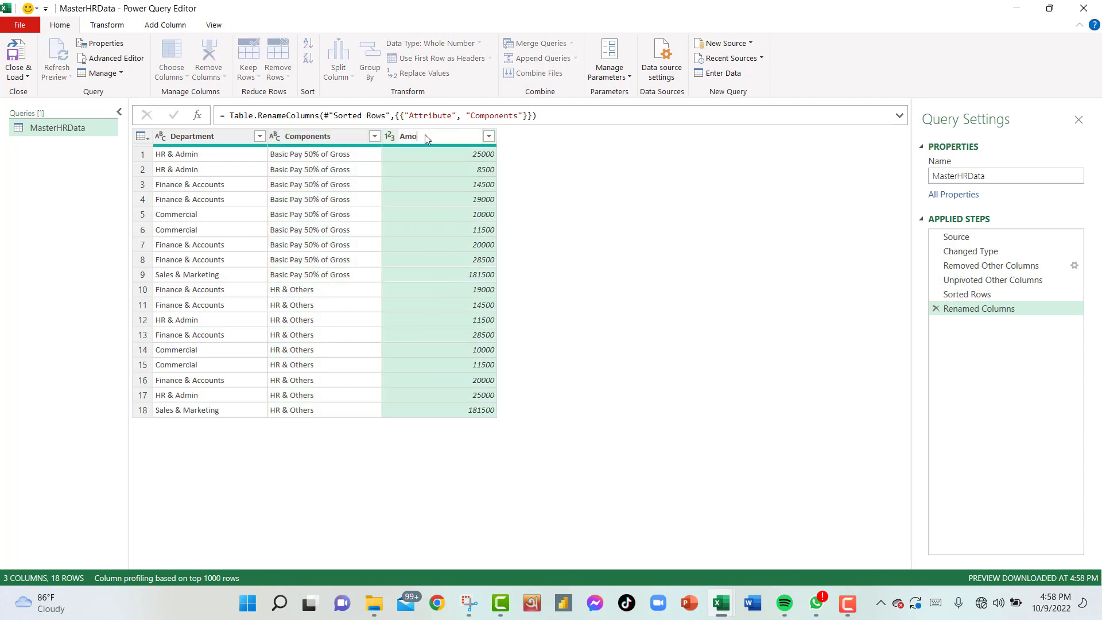
type("Amount")
key("Return")
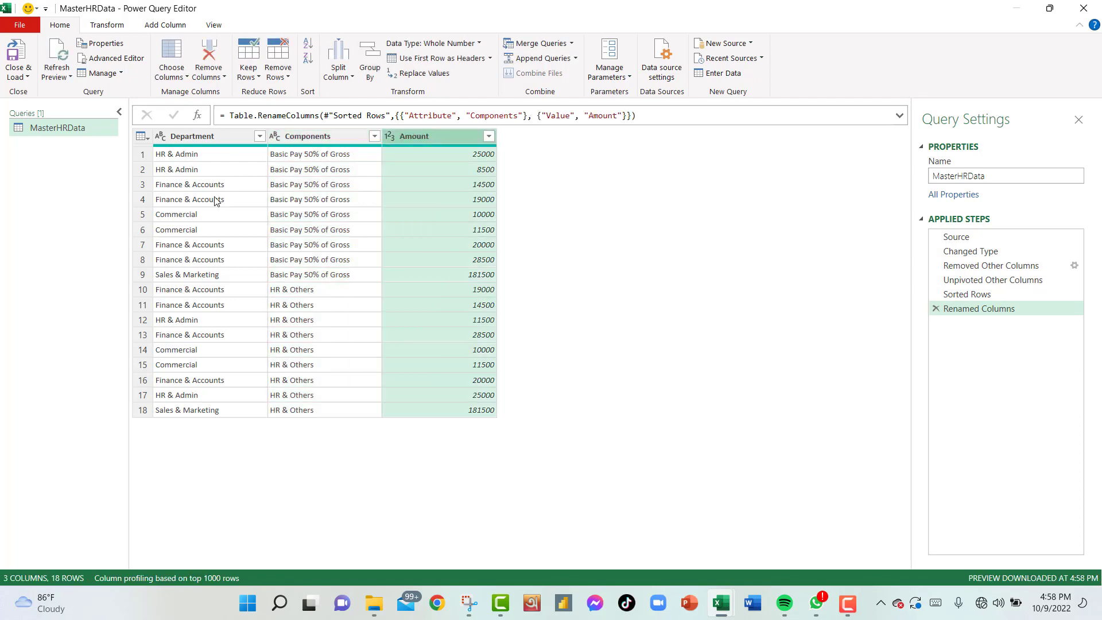
Step: Set up a Group By on Department and Components with a new column Debit that sums Amount
left_click(192, 137)
left_click(332, 136, "ctrl")
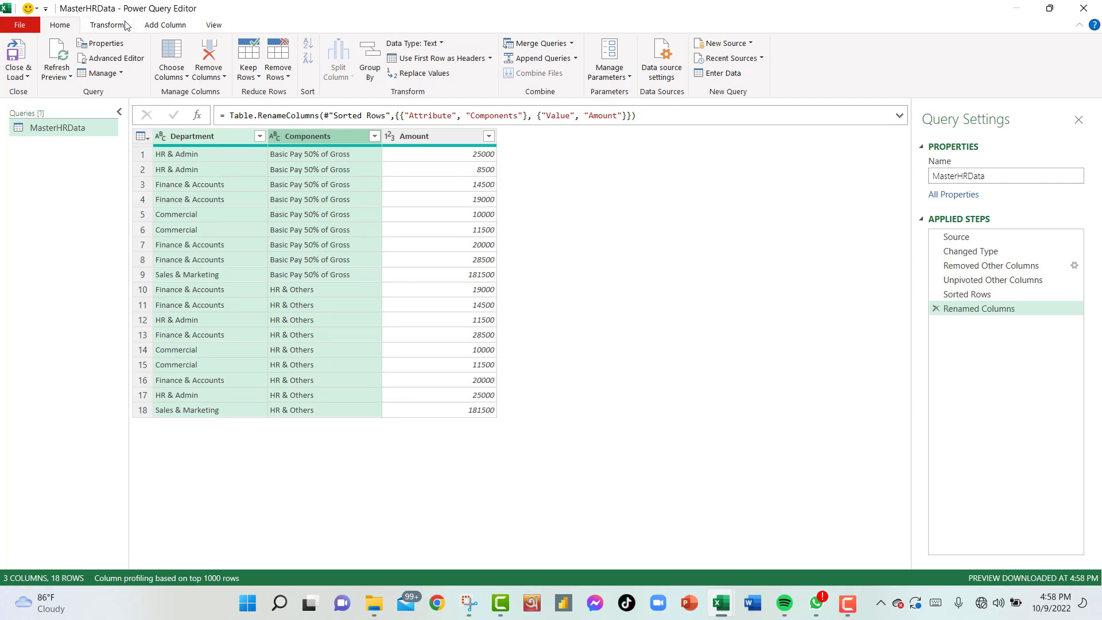
left_click(366, 60)
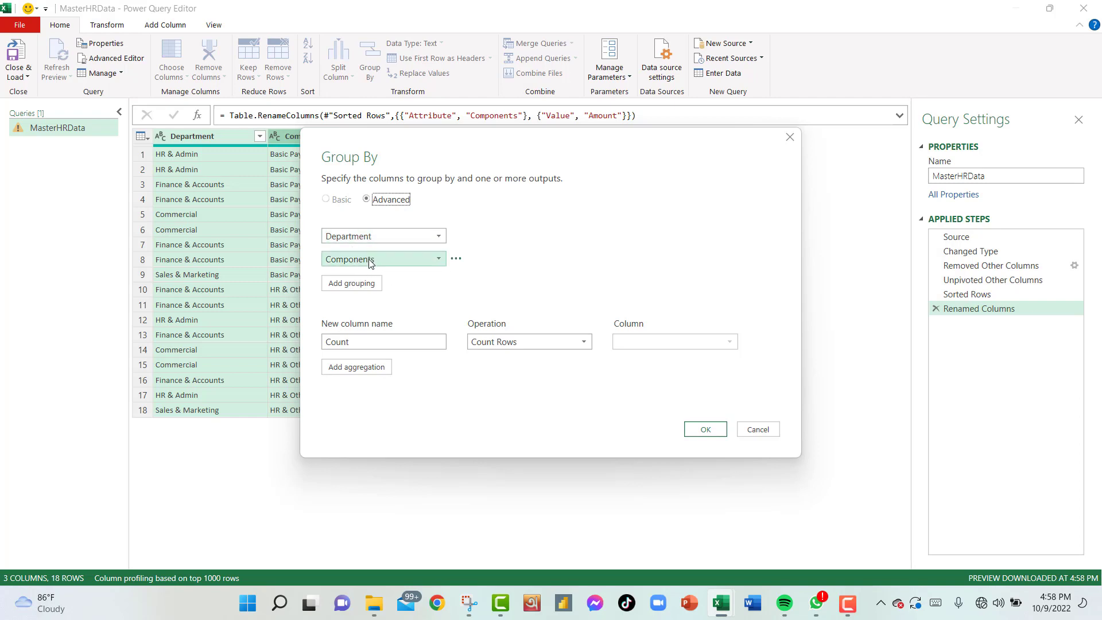
left_click(358, 342)
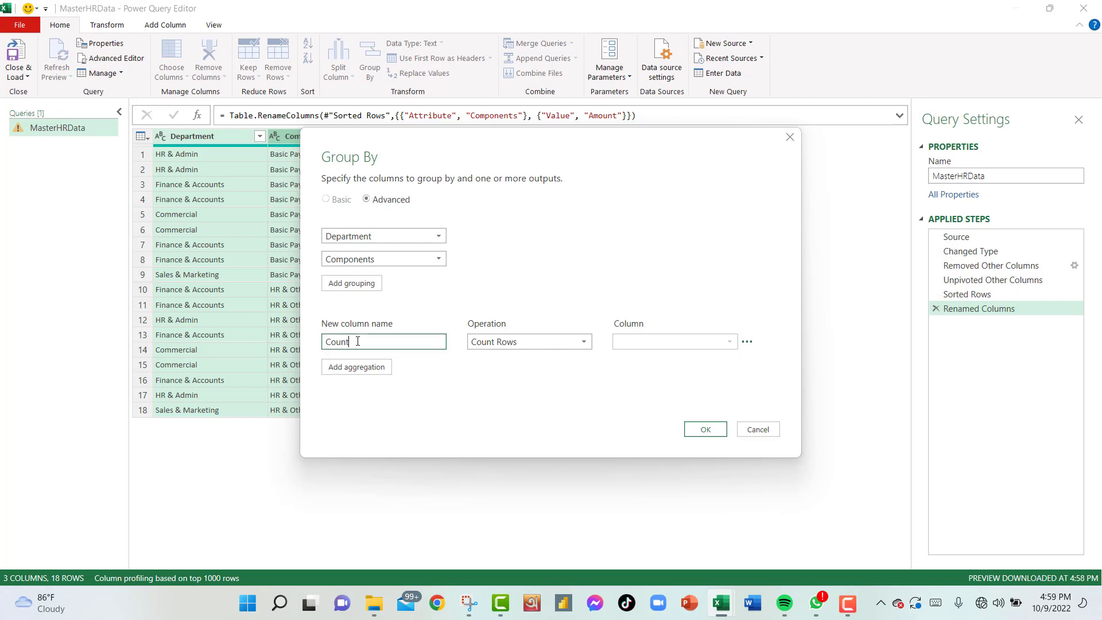
key("BackSpace")
key("BackSpace")
key("BackSpace")
key("BackSpace")
type("De")
left_click(509, 347)
left_click(507, 358)
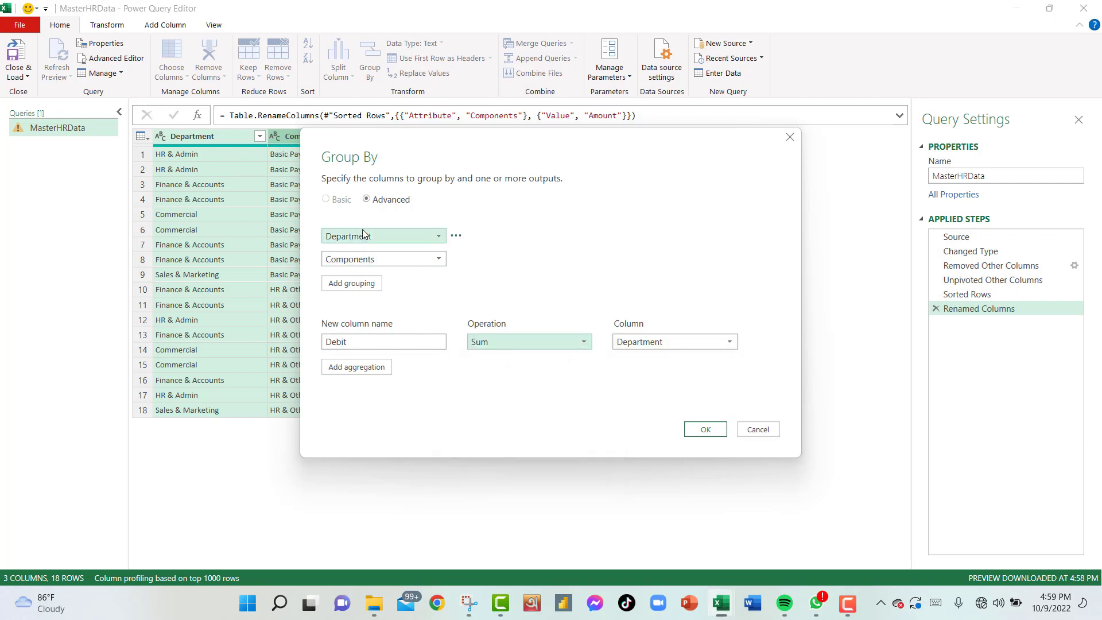
left_click(696, 343)
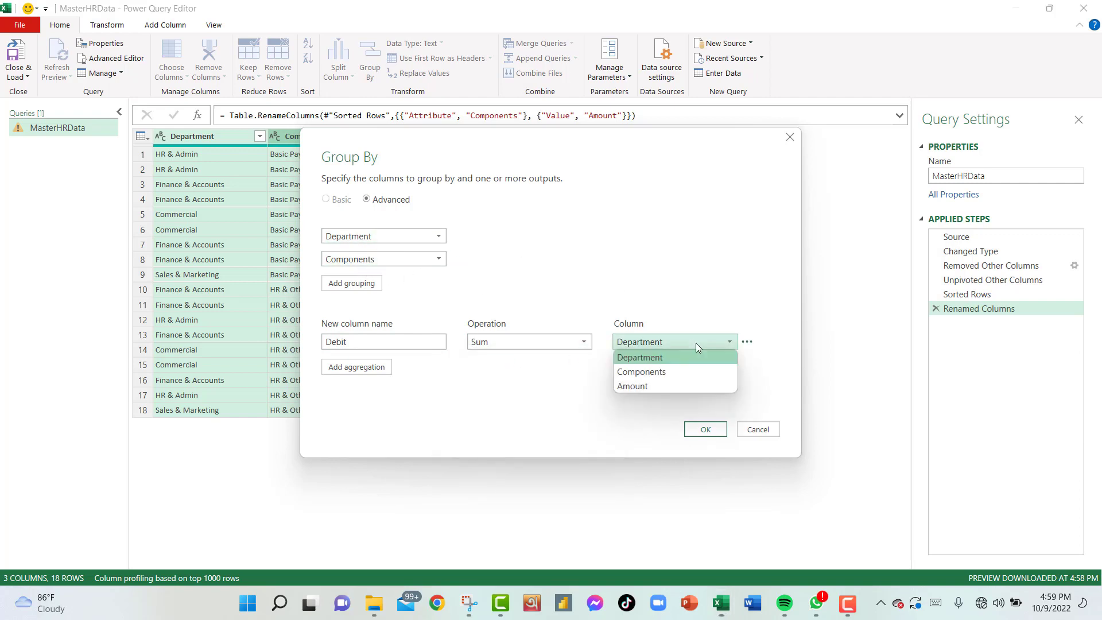
left_click(667, 386)
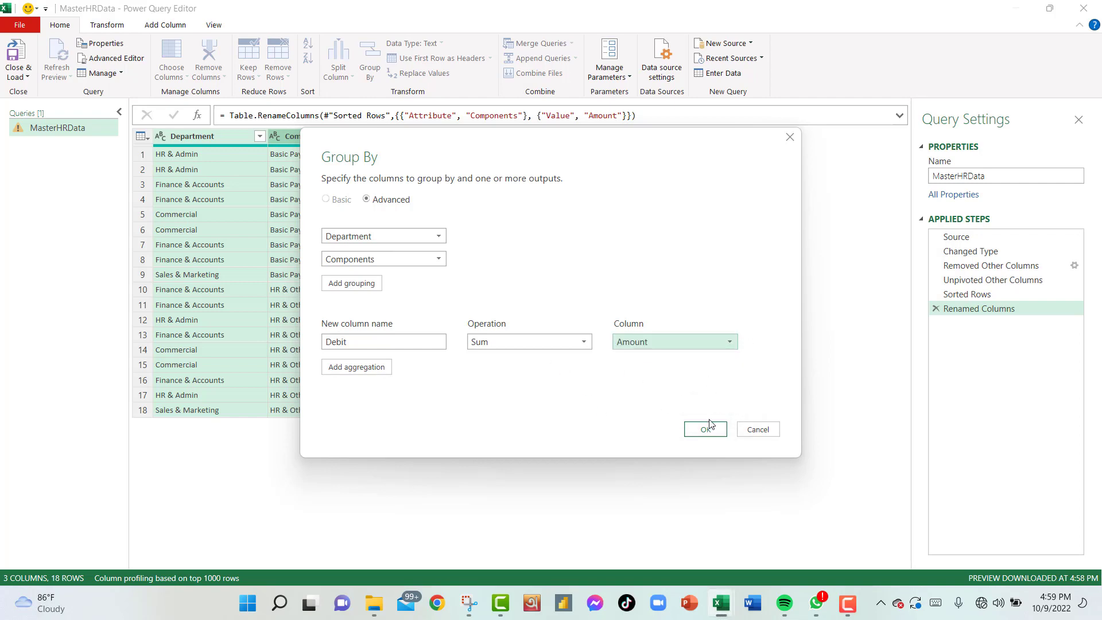
Step: Add a second aggregation named Credit that sums Amount and apply the grouping
left_click(367, 370)
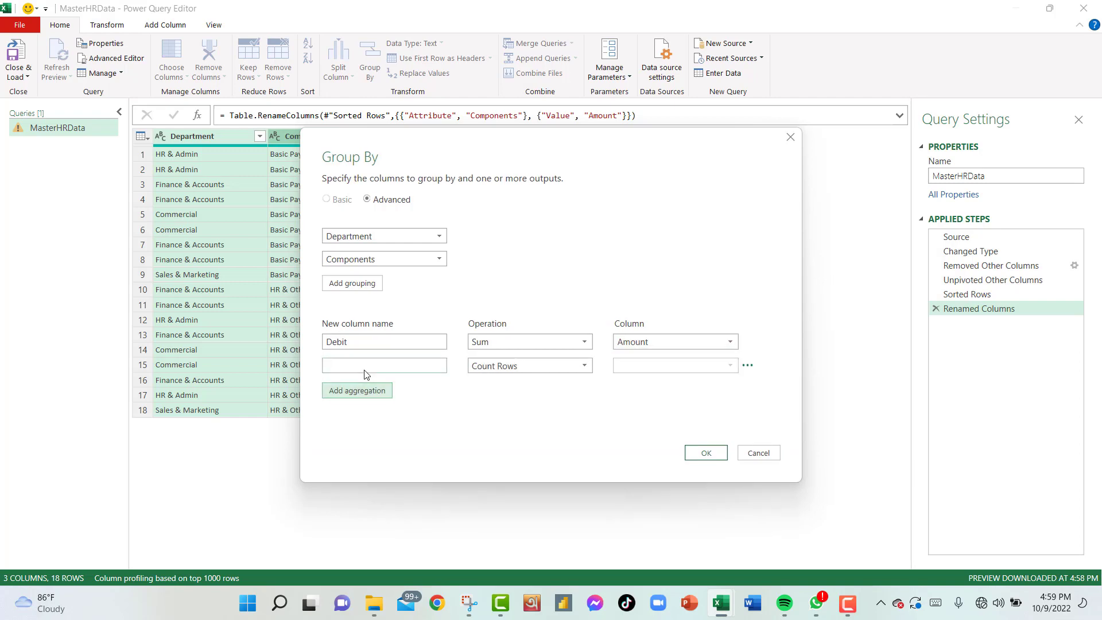
left_click(339, 365)
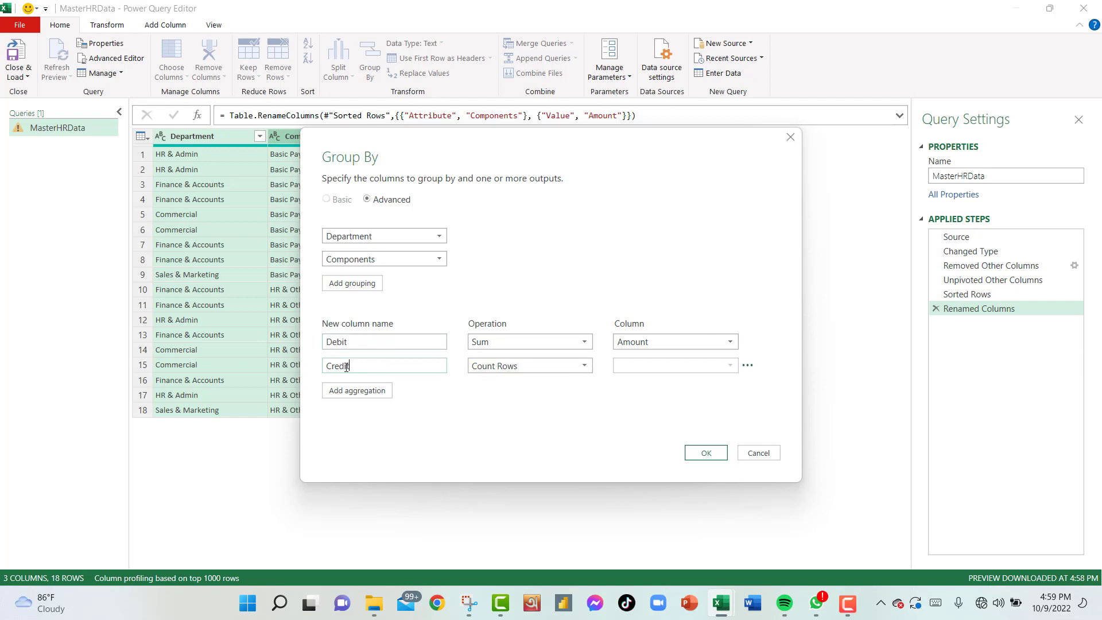
left_click(557, 366)
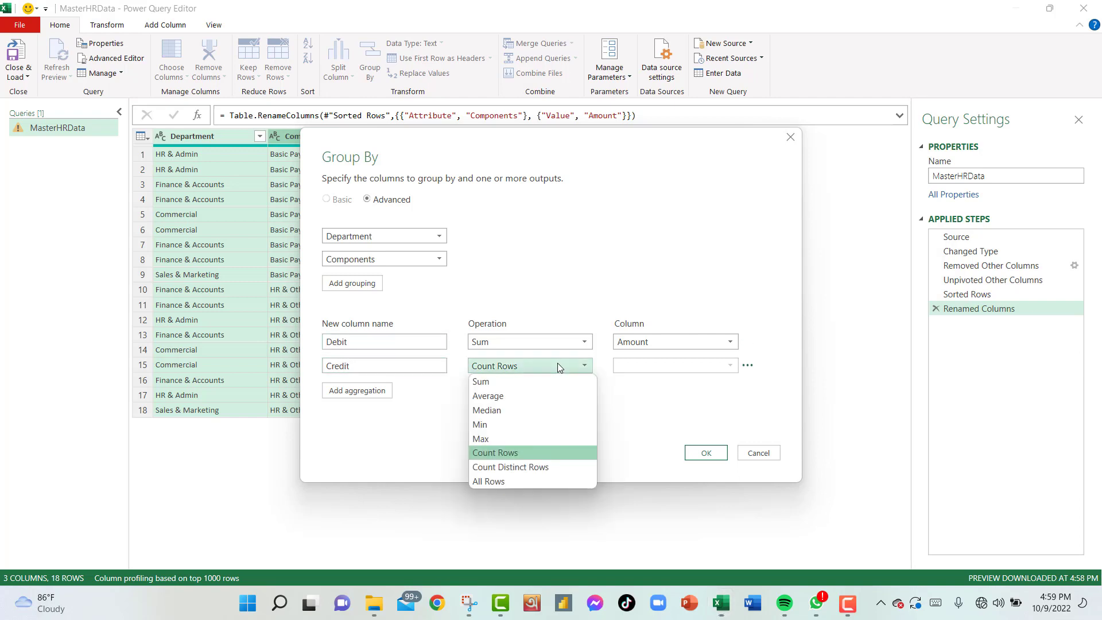
left_click(521, 380)
left_click(671, 370)
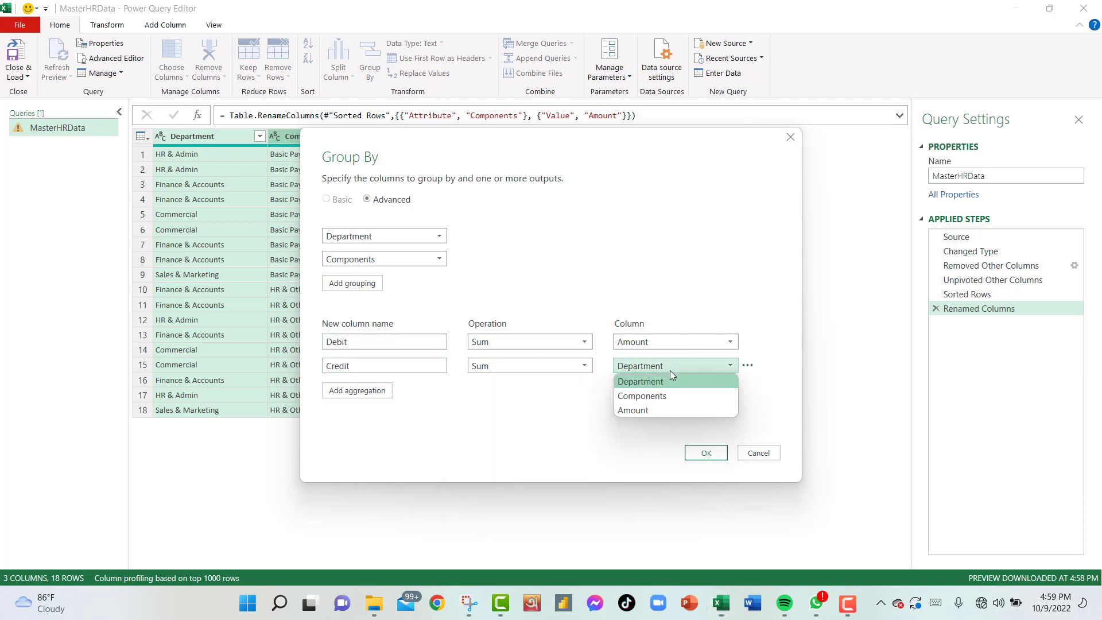
left_click(657, 410)
left_click(706, 452)
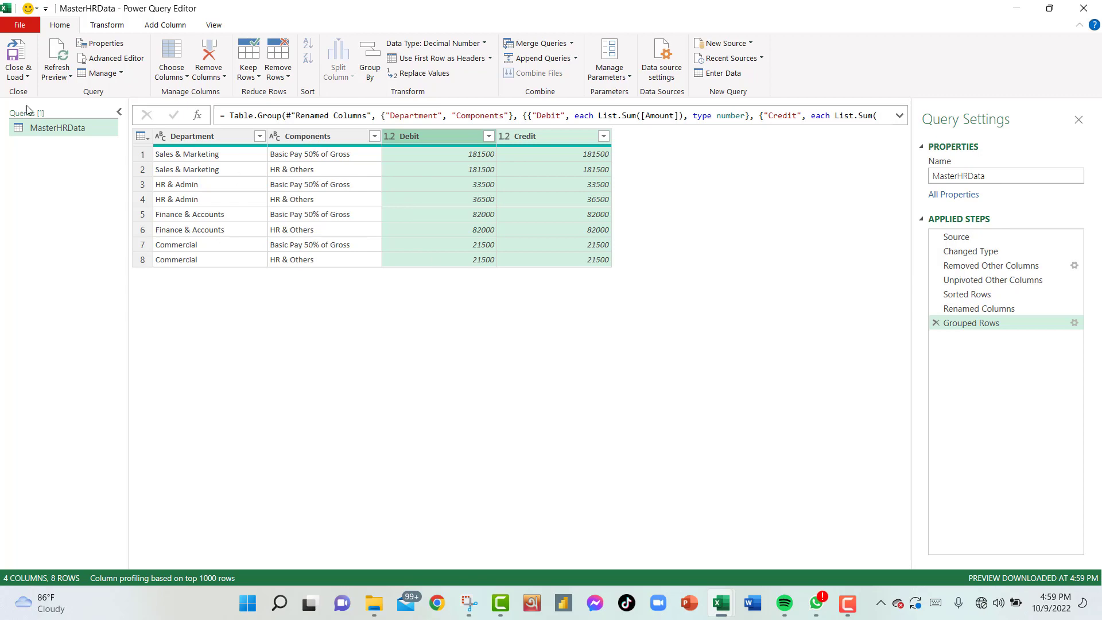
Step: Load the grouped query as a table into the existing Master_Data worksheet, starting at cell E18
left_click(19, 78)
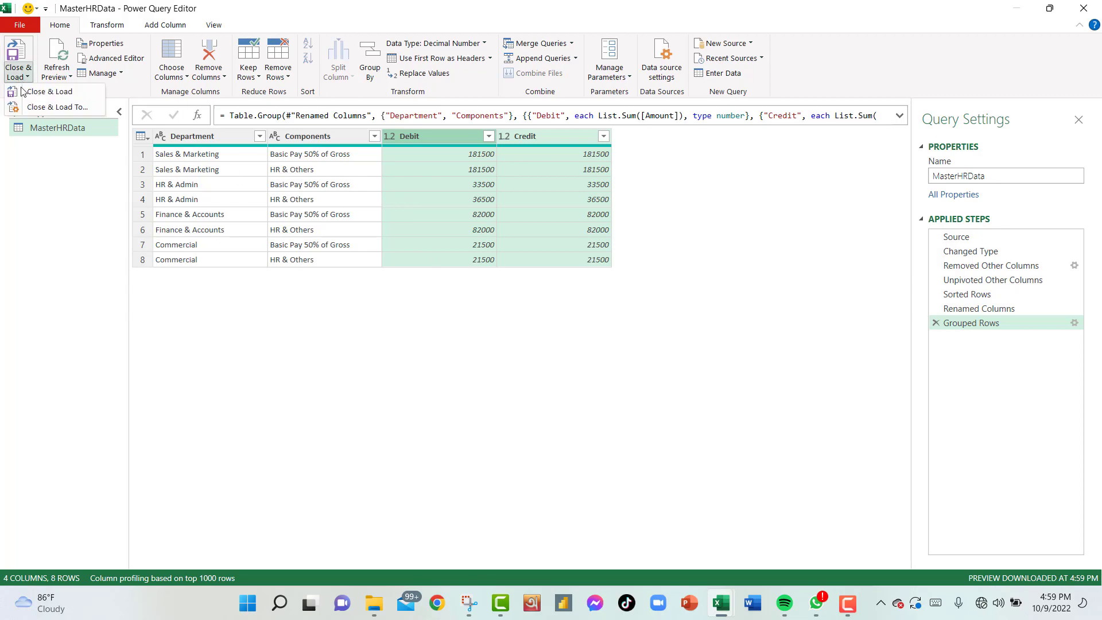
left_click(40, 111)
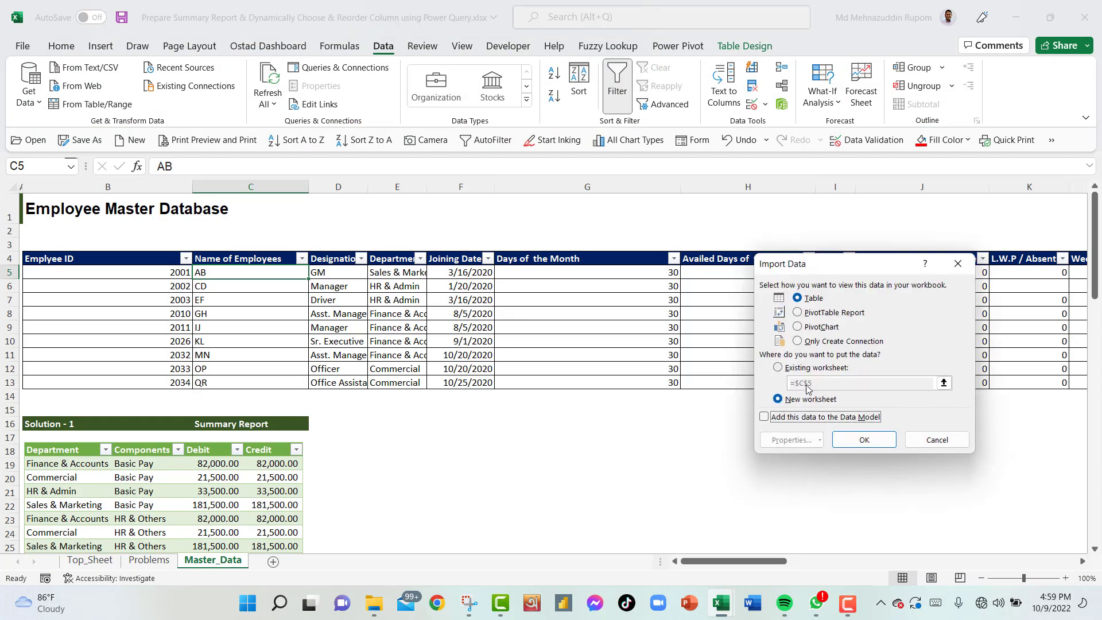
left_click(796, 369)
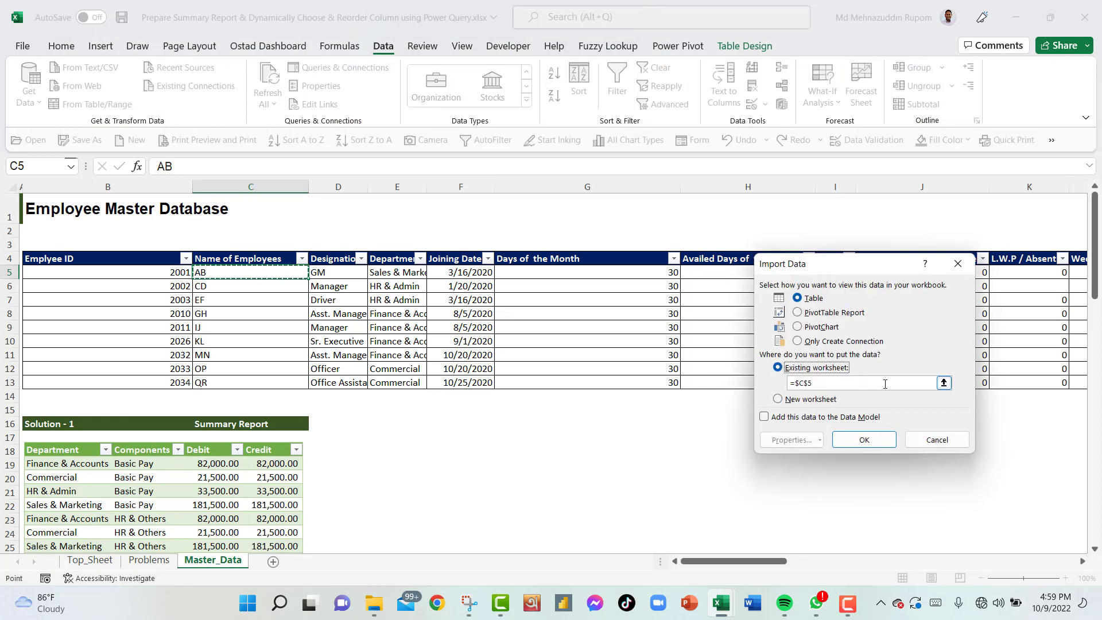
left_click(372, 451)
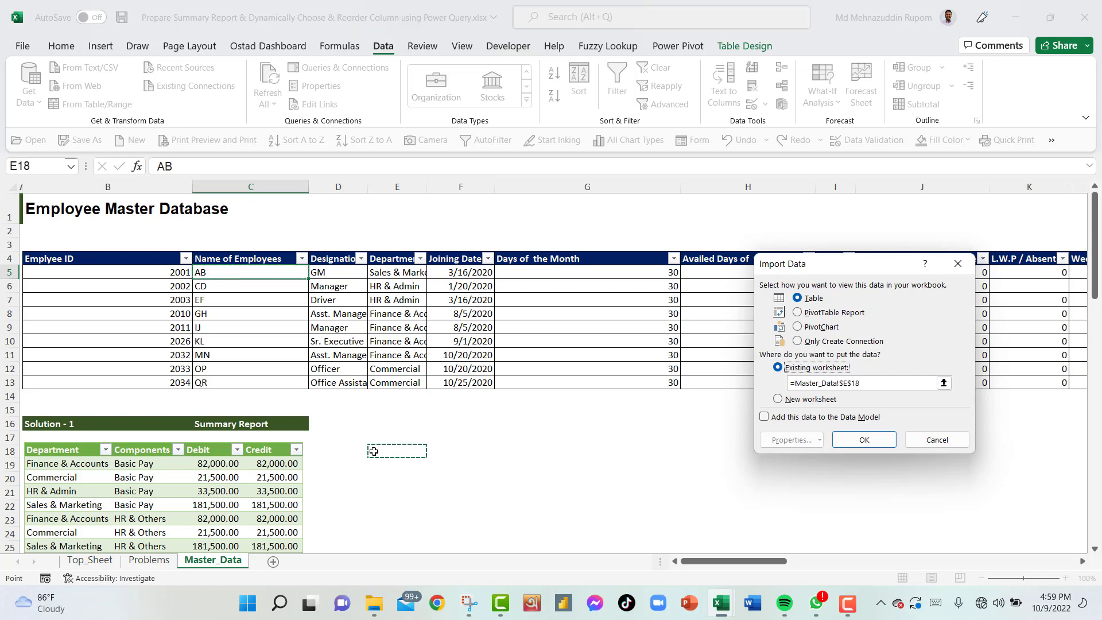
left_click(851, 443)
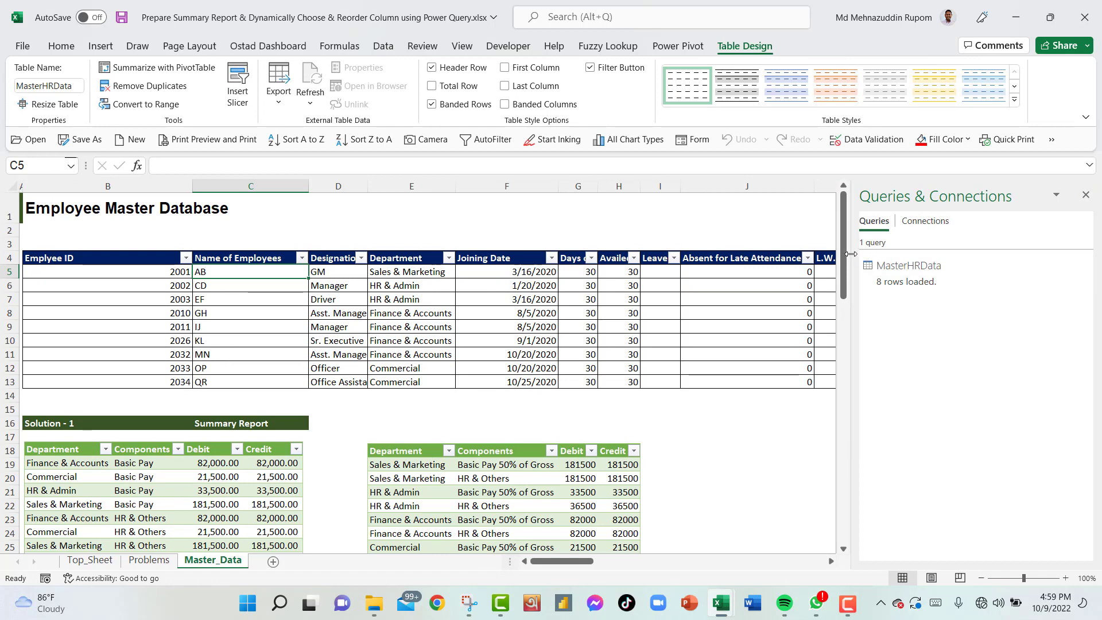
Step: Add a total row to the loaded summary table and total its Debit column with Sum
left_click_drag(843, 254, 840, 310)
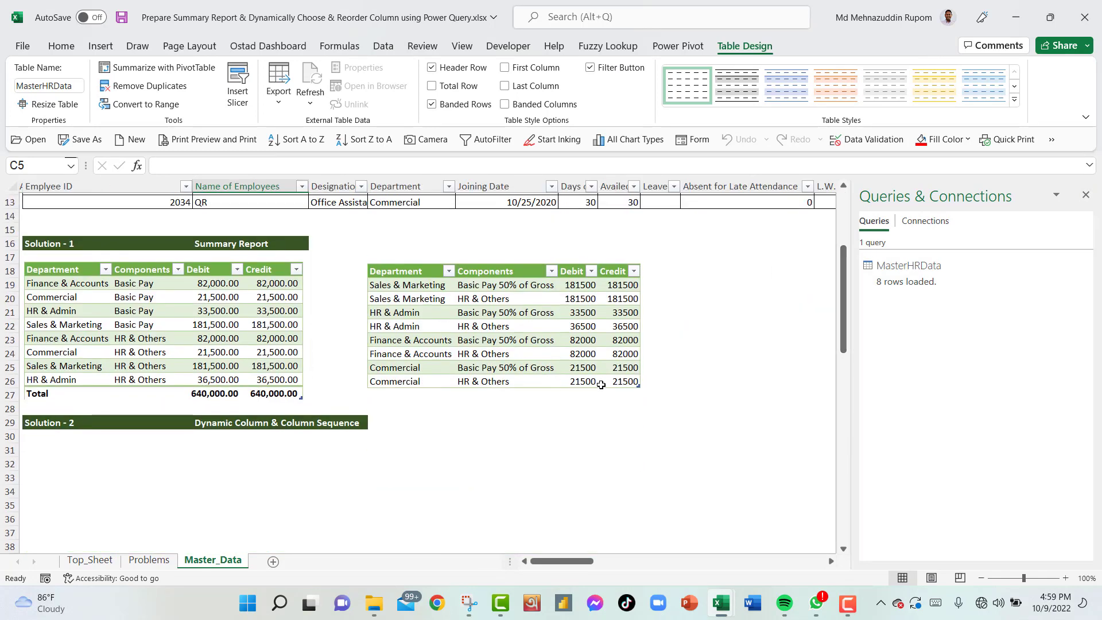
left_click(618, 375)
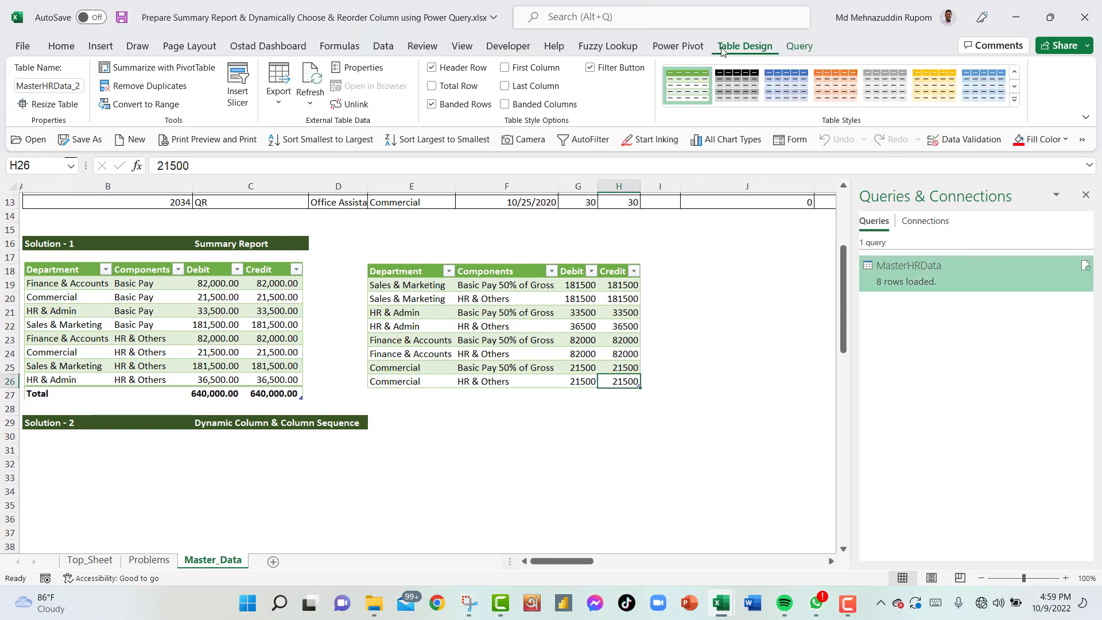
left_click(449, 92)
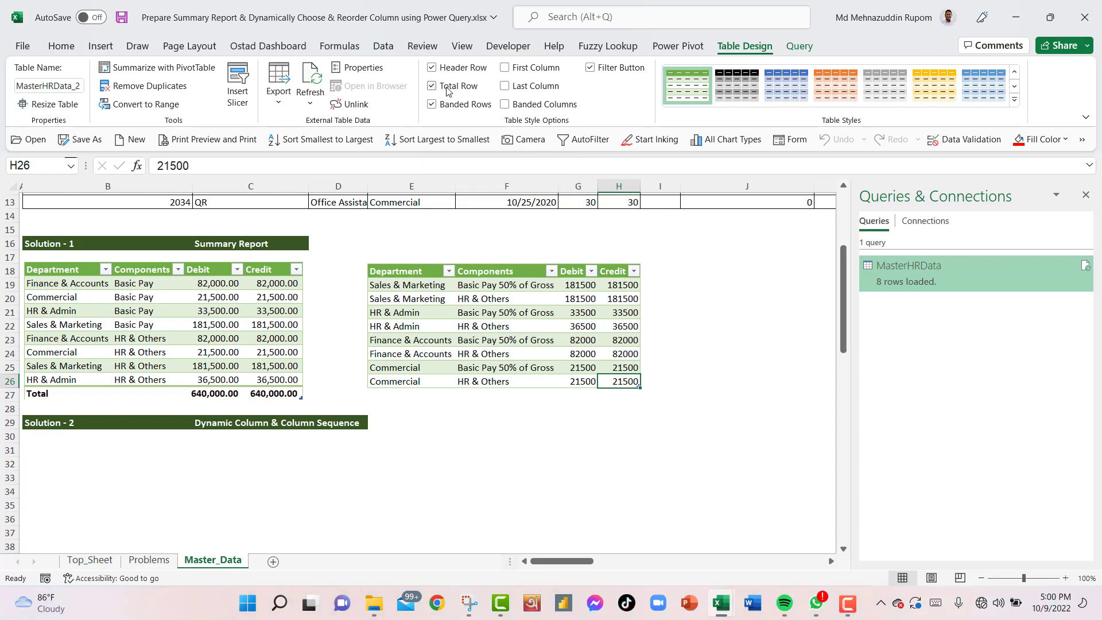
left_click(615, 398)
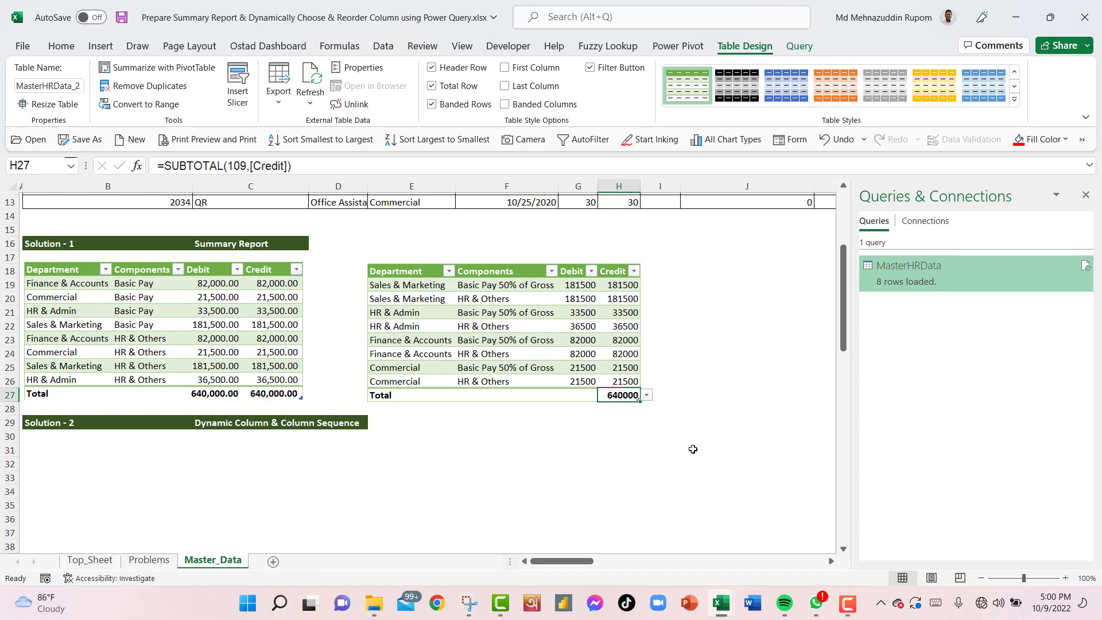
left_click(583, 396)
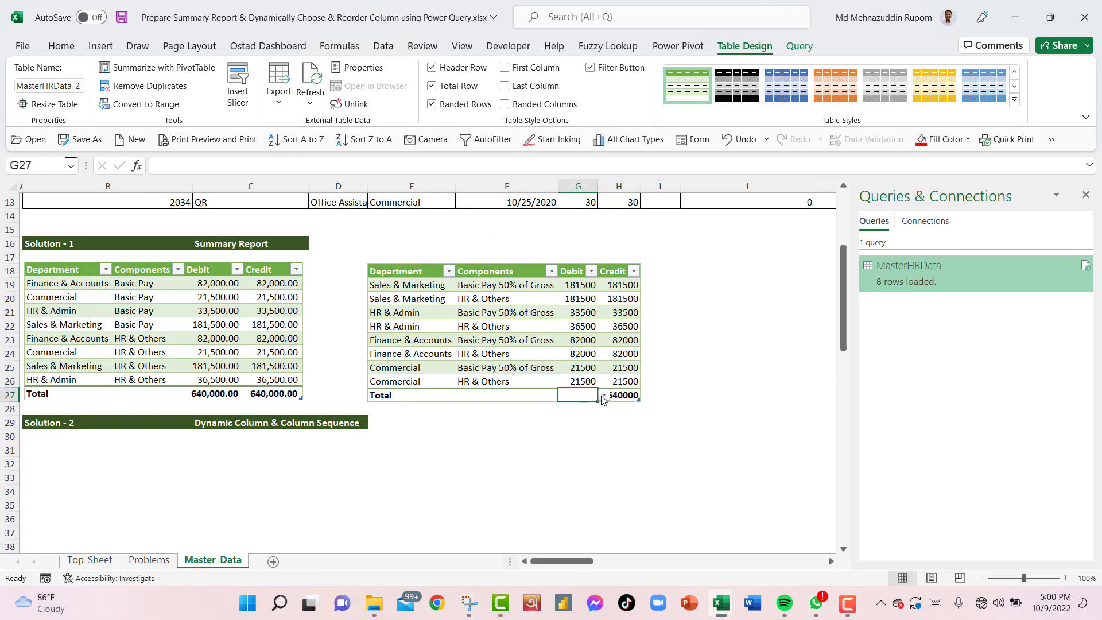
left_click(604, 398)
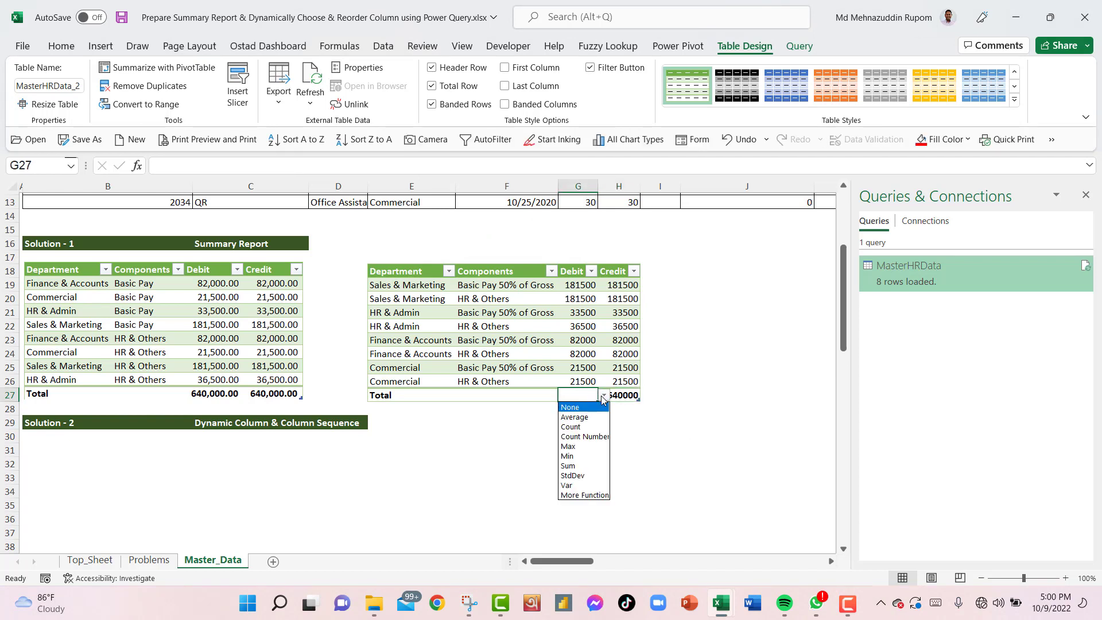
left_click(568, 466)
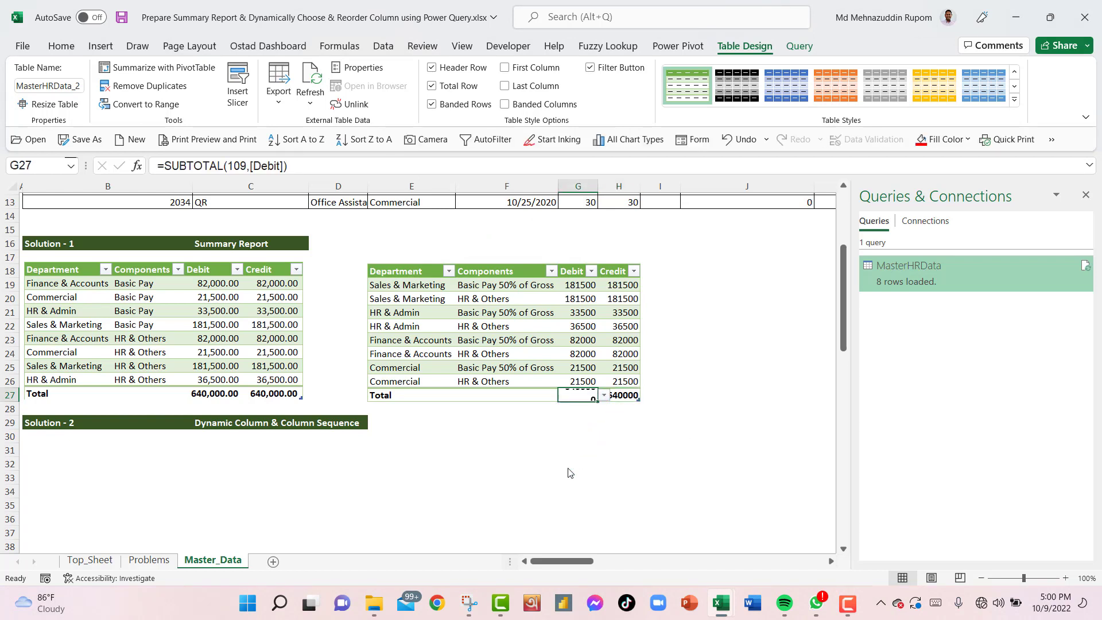
Step: Apply the comma number style to the Debit and Credit values of the loaded table, including the total row
left_click(576, 287)
left_click_drag(576, 285, 646, 405)
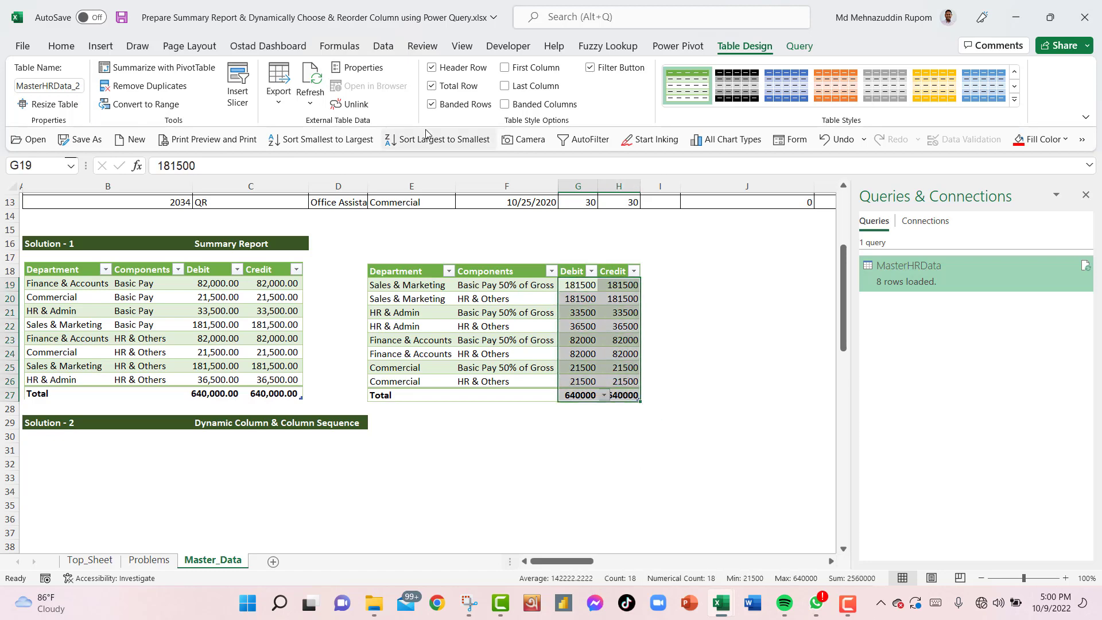
left_click(63, 48)
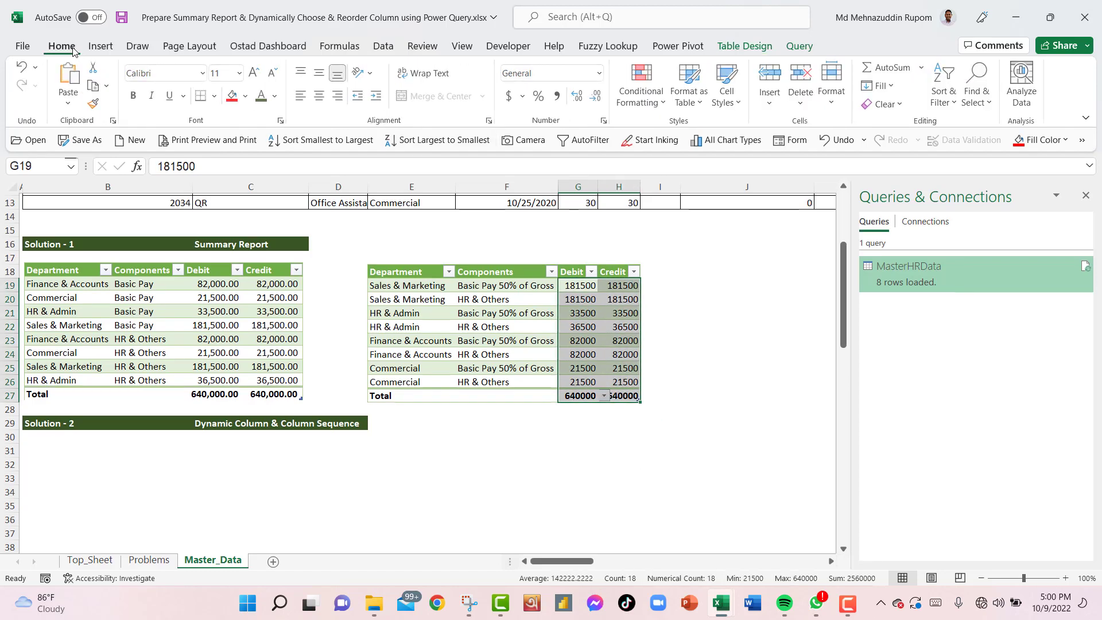
left_click(558, 97)
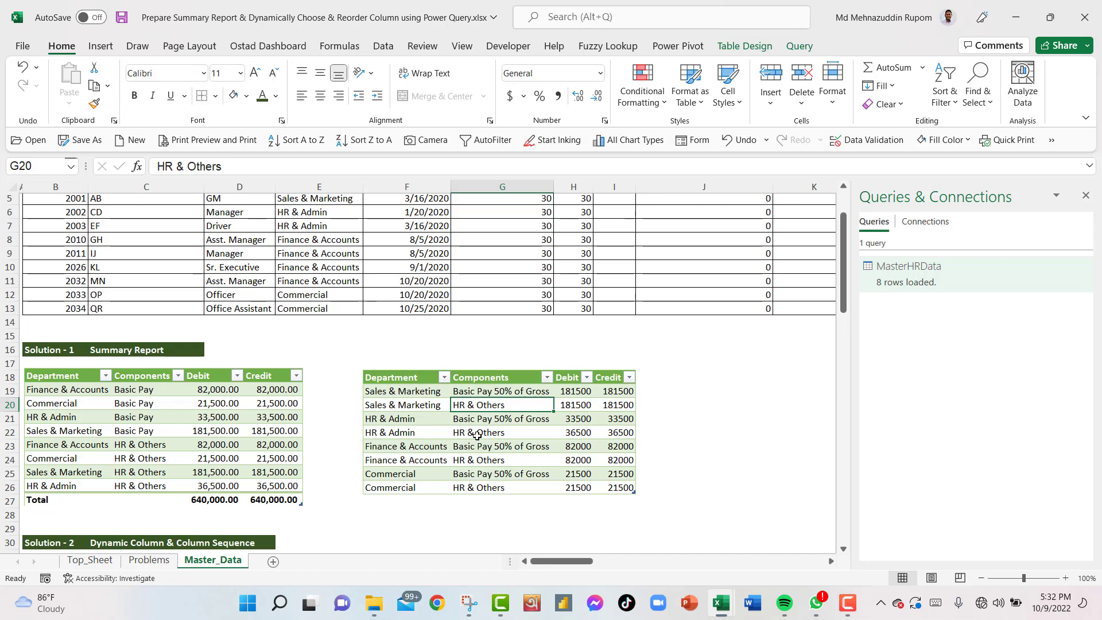
Step: Reopen the MasterHRData query for editing and sort the Components column in ascending order
double_click(984, 278)
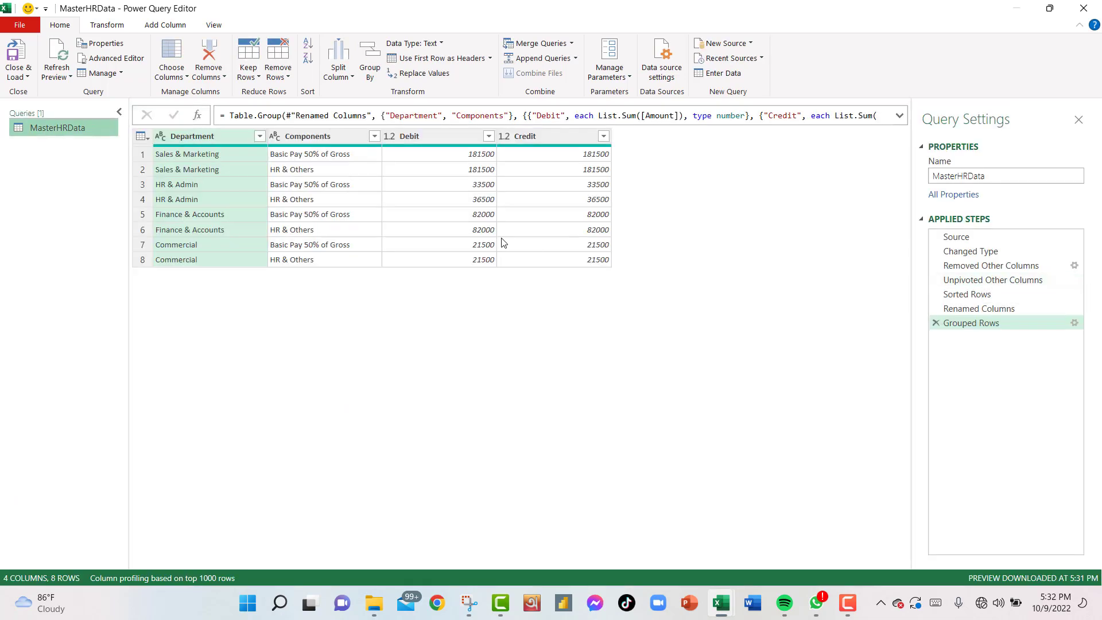
left_click(350, 135)
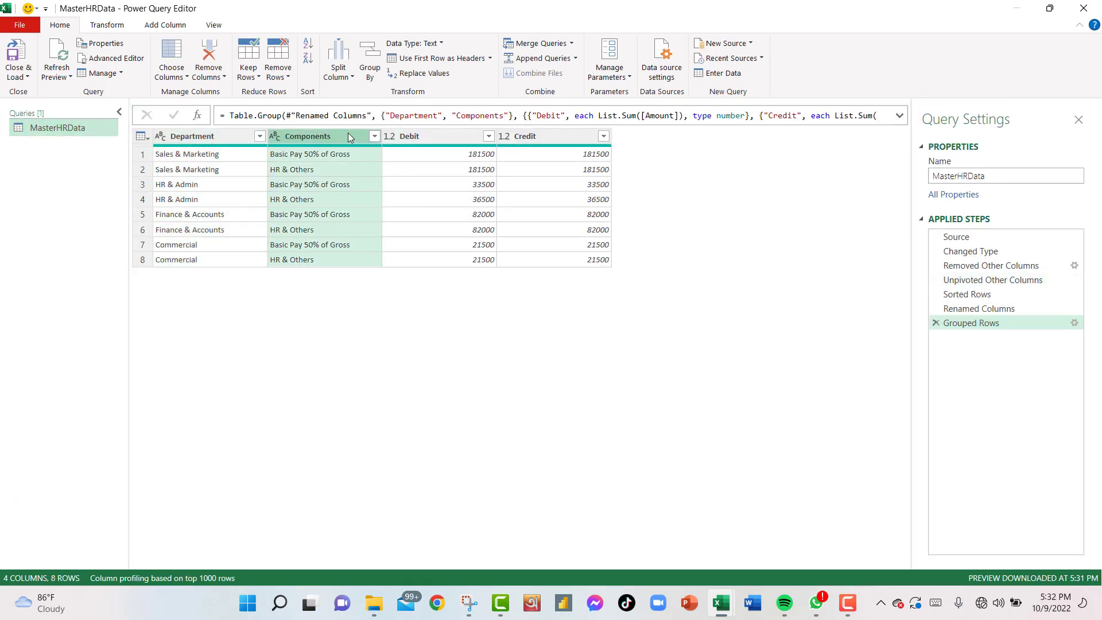
left_click(375, 137)
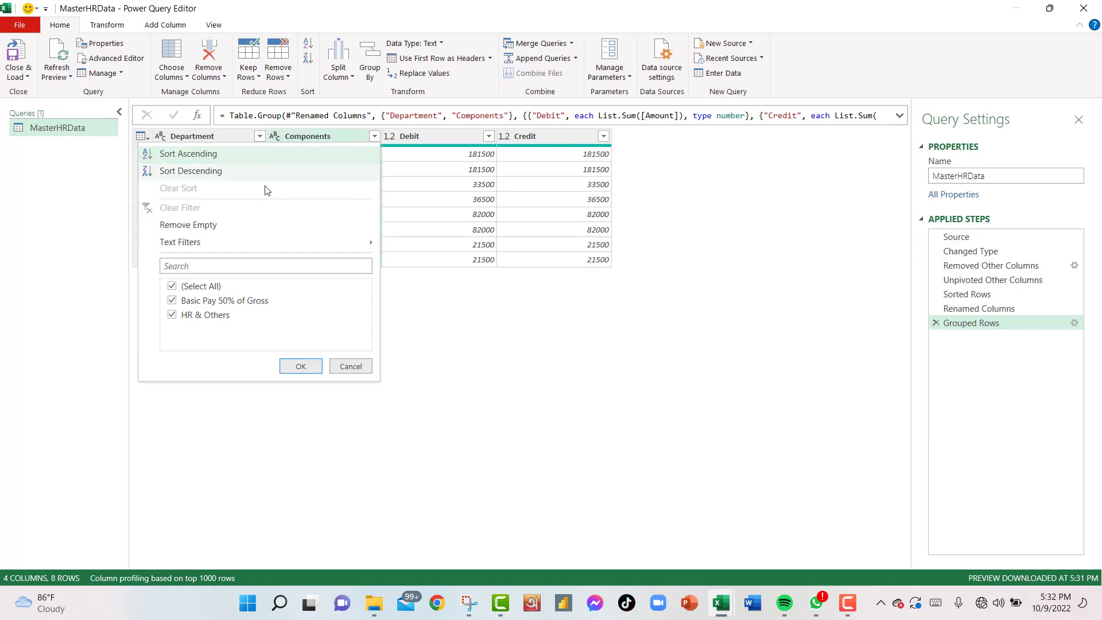
left_click(206, 156)
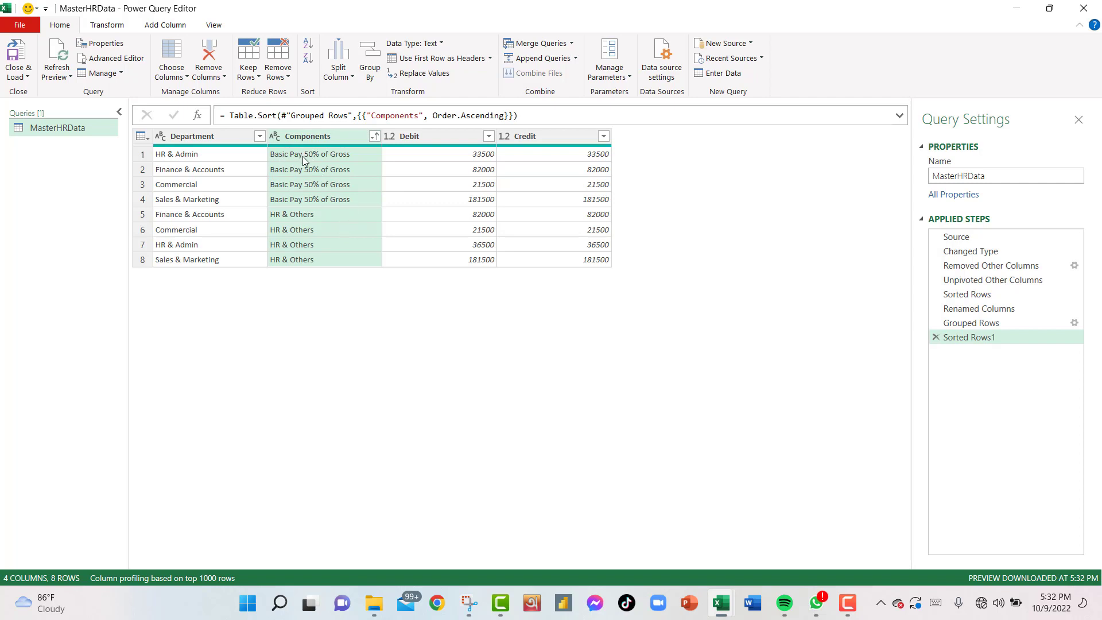
Step: Replace the value "Basic Pay 50% of Gross" with "Basic Pay" in the Components column
left_click(326, 157)
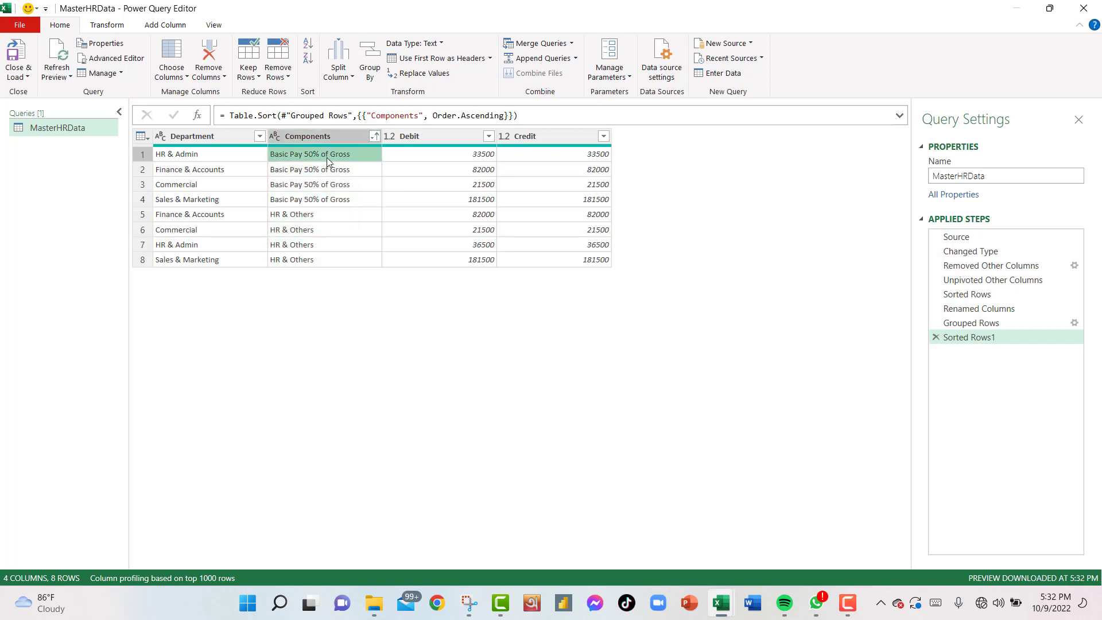
left_click_drag(226, 503, 140, 502)
key("ctrl+c")
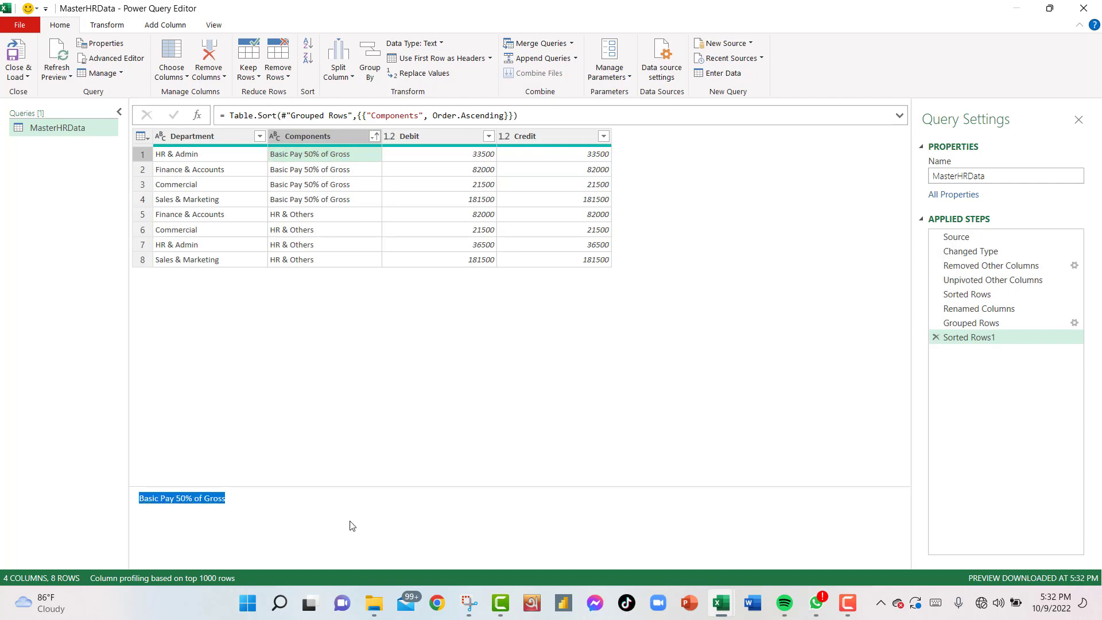
left_click(346, 133)
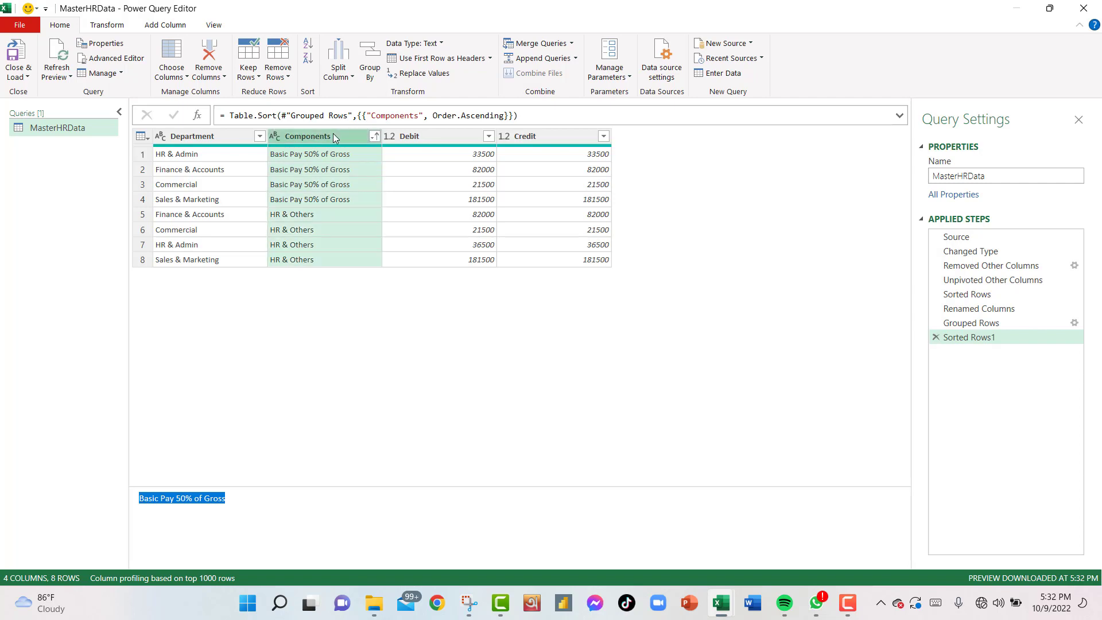
left_click(119, 29)
left_click(265, 43)
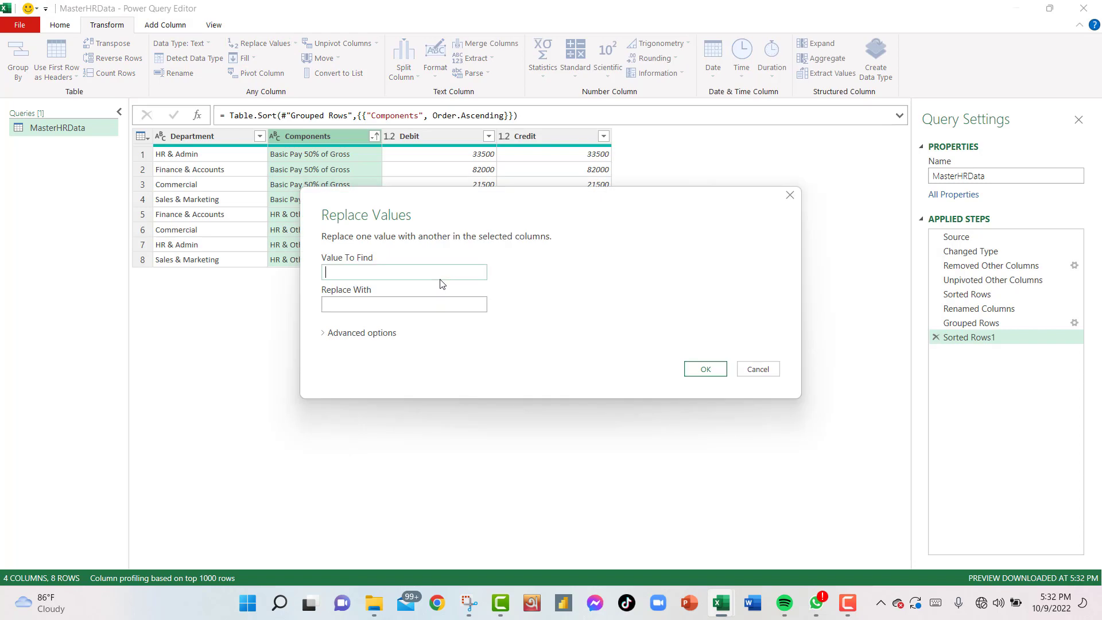
key("ctrl+v")
left_click(350, 308)
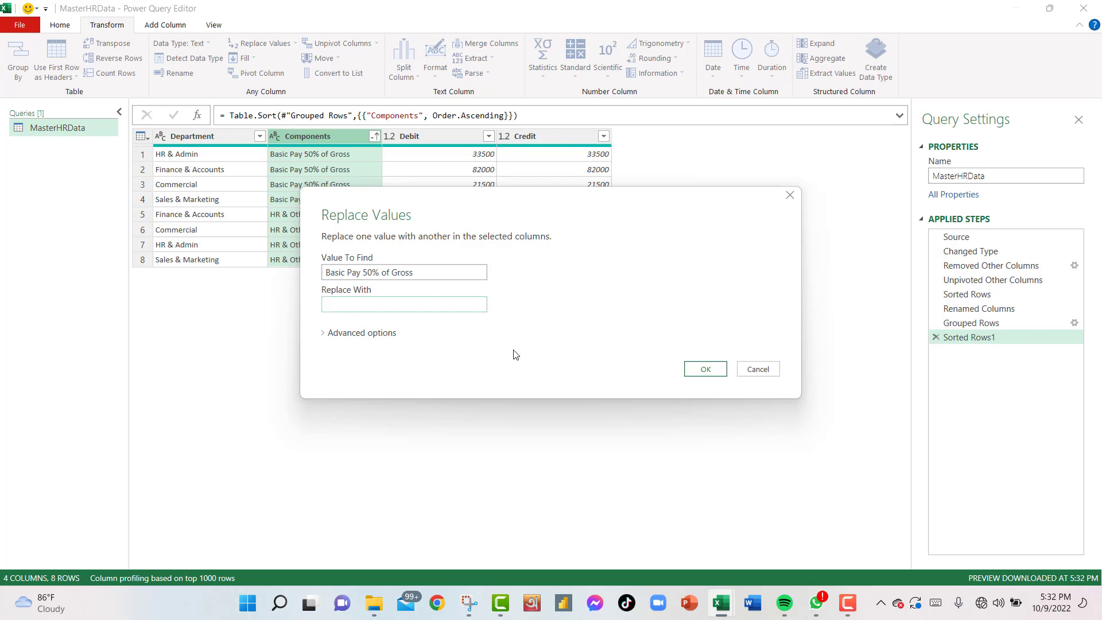
key("ctrl+v")
key("BackSpace")
key("BackSpace")
key("BackSpace")
key("BackSpace")
key("BackSpace")
key("BackSpace")
key("BackSpace")
left_click(706, 369)
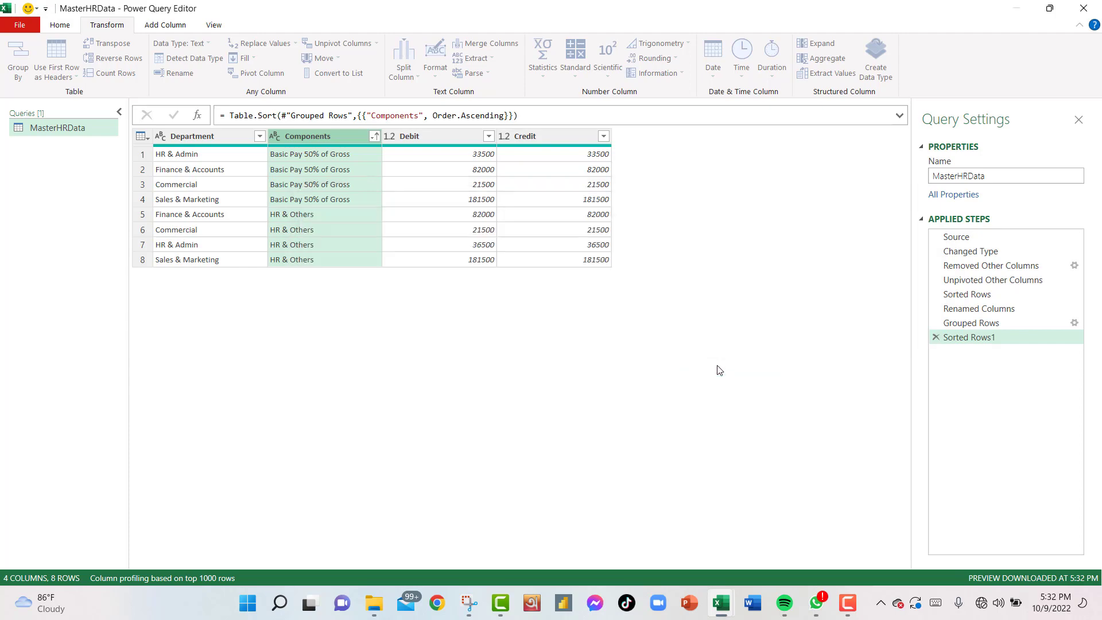
Step: Close the query editor and load the updated query results back into the worksheet table
left_click(63, 24)
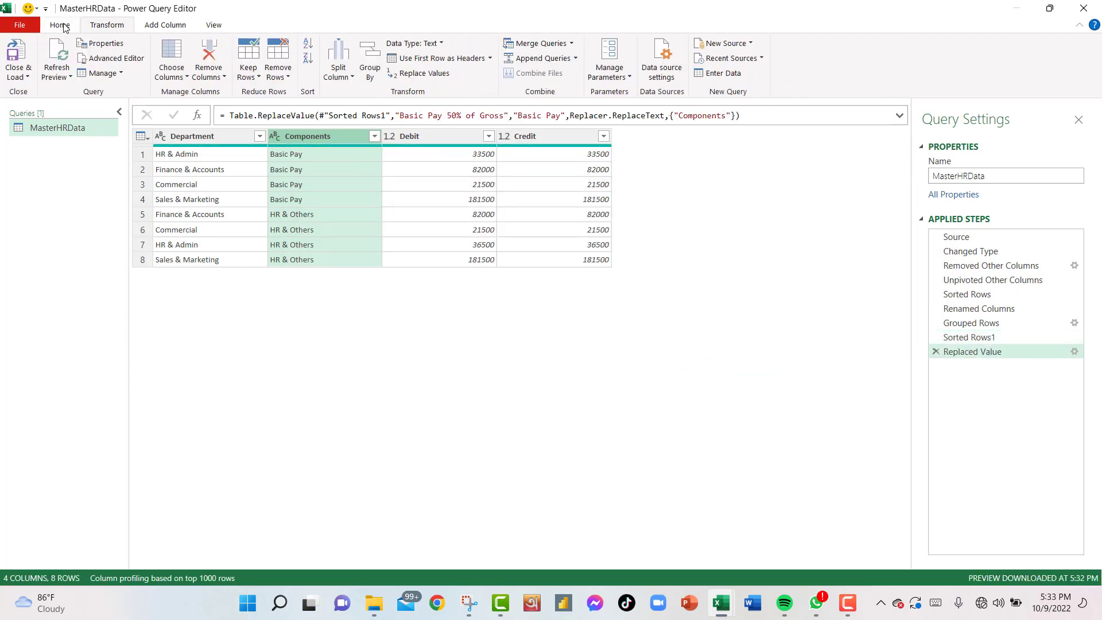
left_click(25, 51)
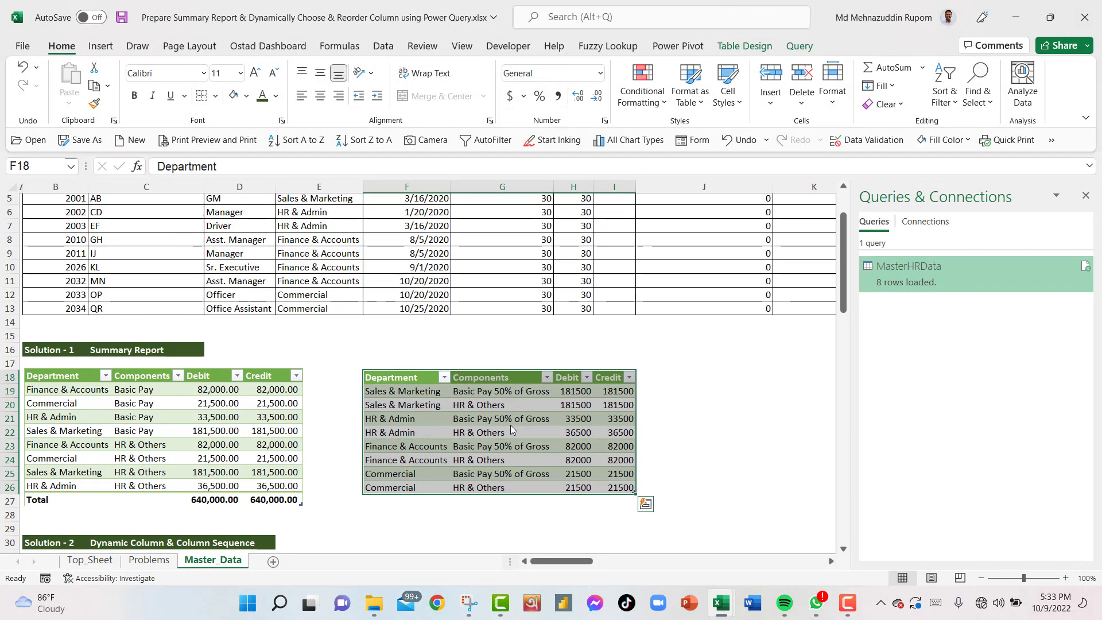
left_click(474, 436)
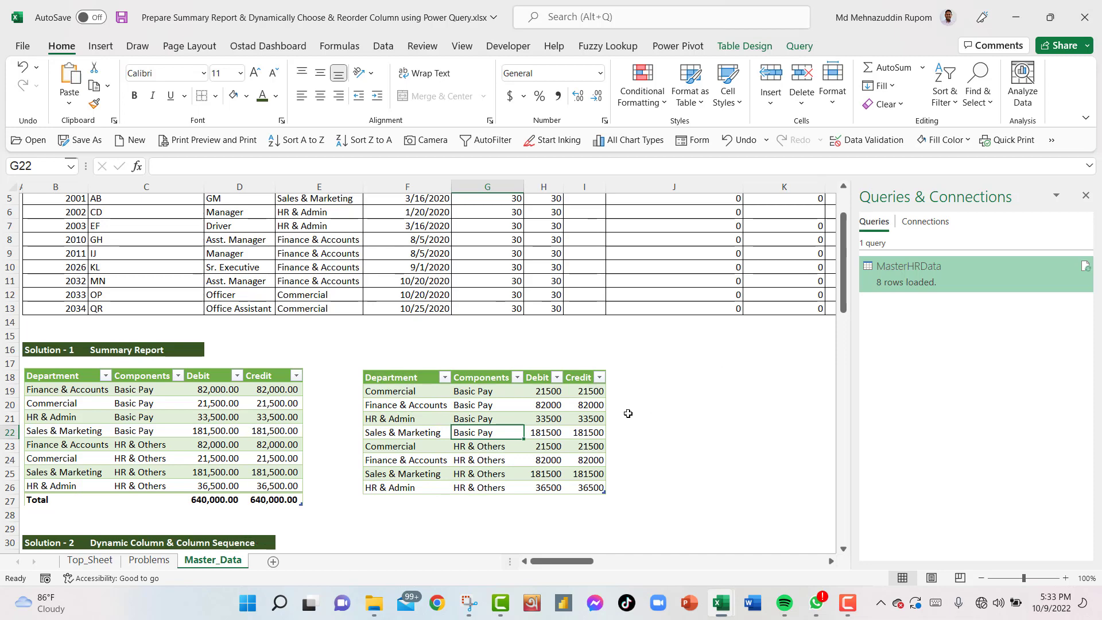
Step: Copy the header row of the Employee Master Database table and add a new worksheet
left_click_drag(844, 290, 844, 273)
left_click(29, 259)
left_click(27, 259)
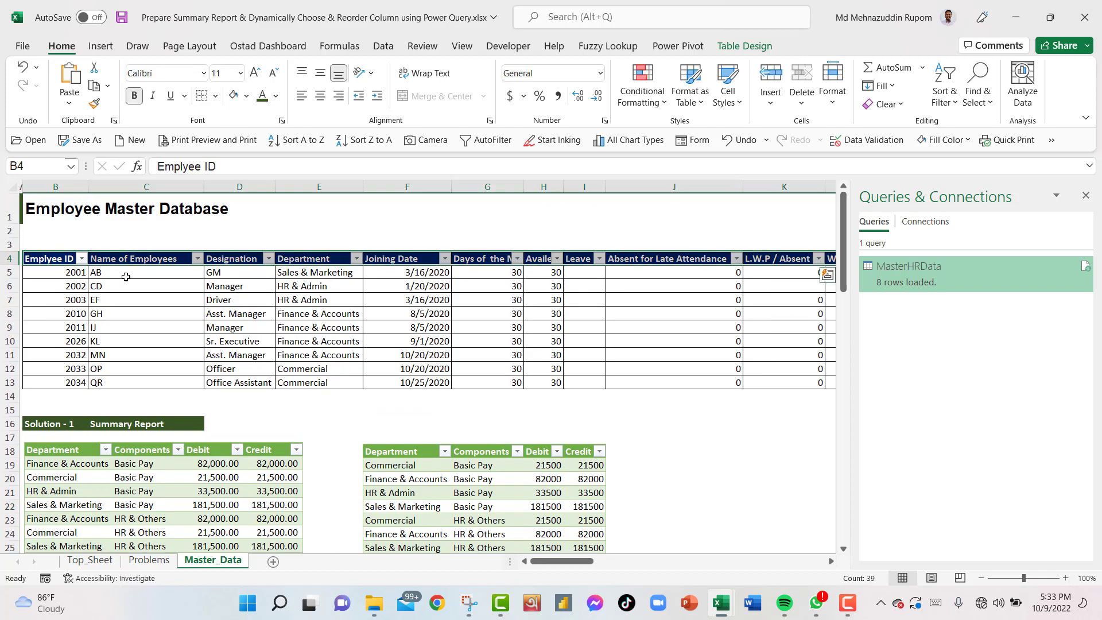
key("ctrl+c")
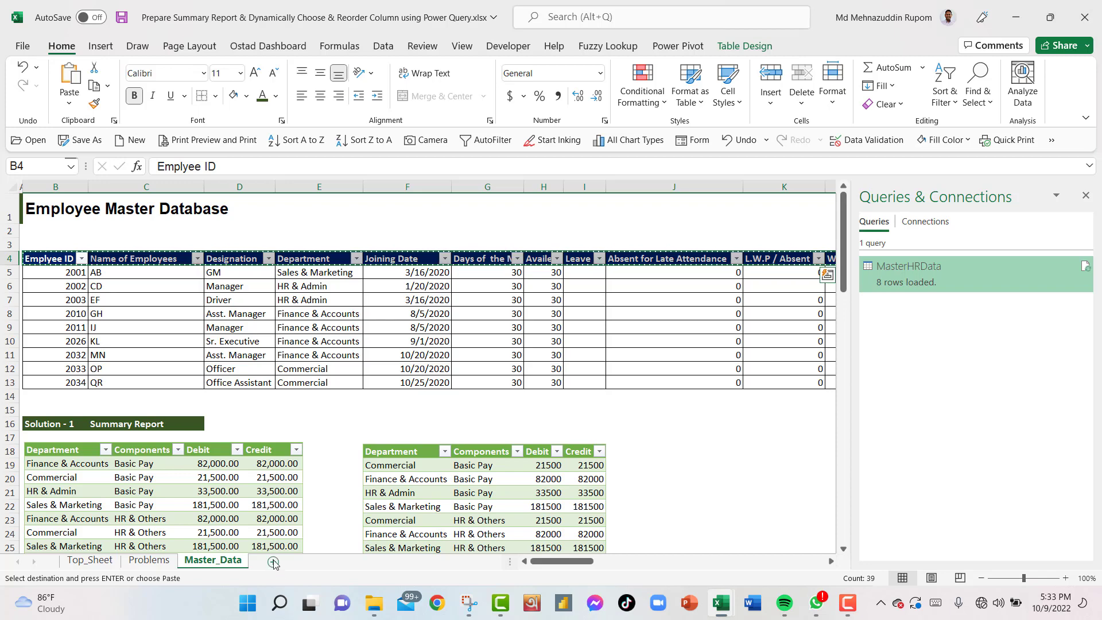
left_click(274, 563)
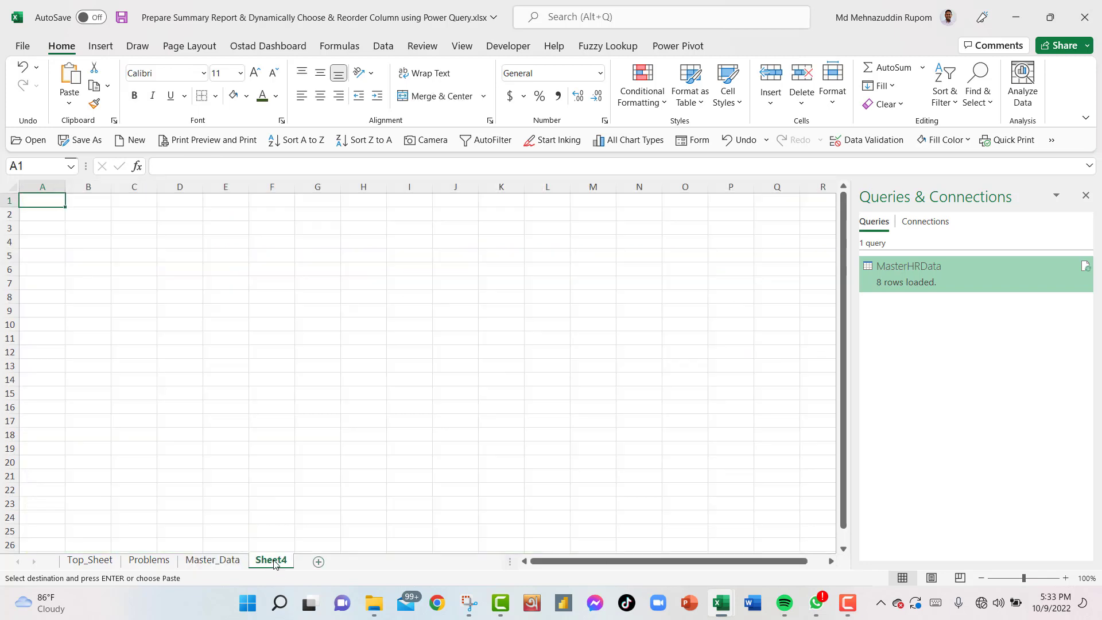
Step: Paste the copied headers into the new sheet as transposed values starting at cell B3
left_click(85, 228)
right_click(86, 229)
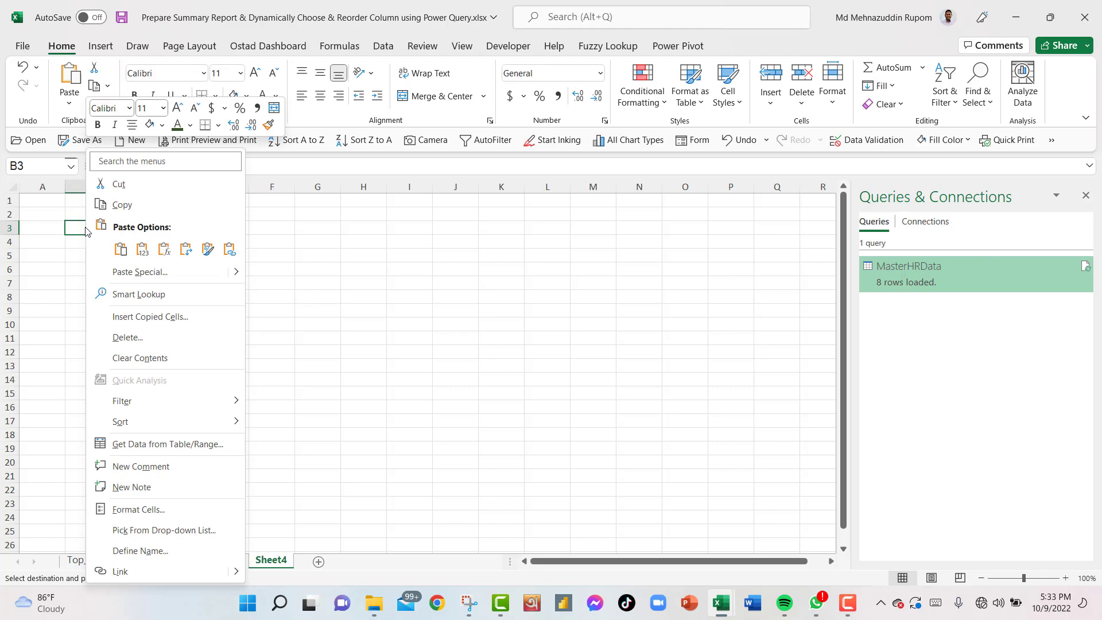
left_click(117, 274)
left_click(41, 243)
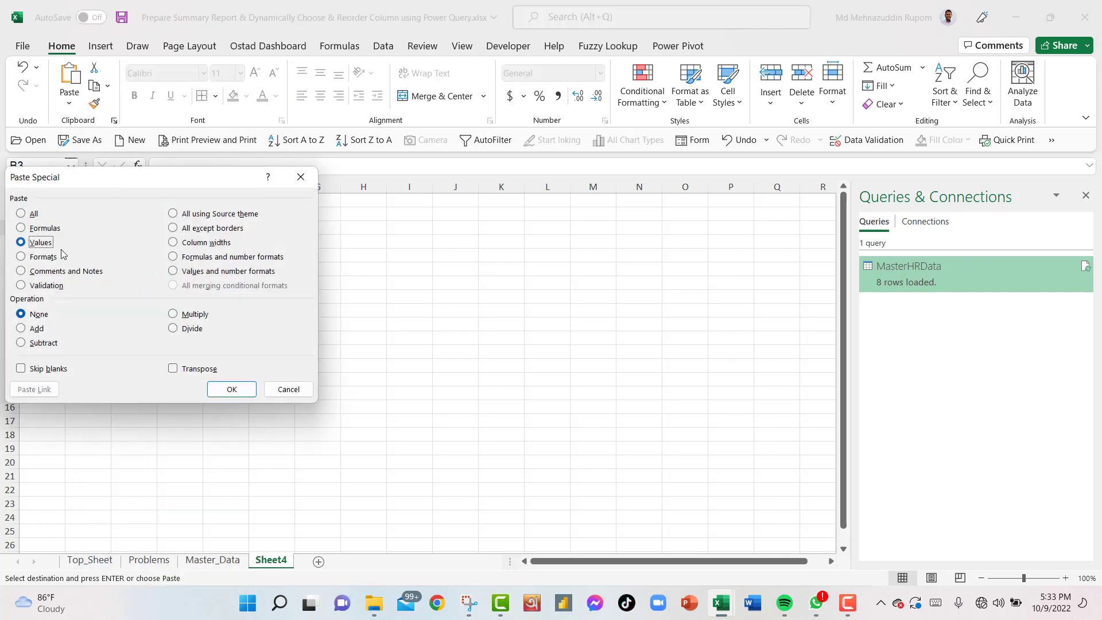
left_click(187, 371)
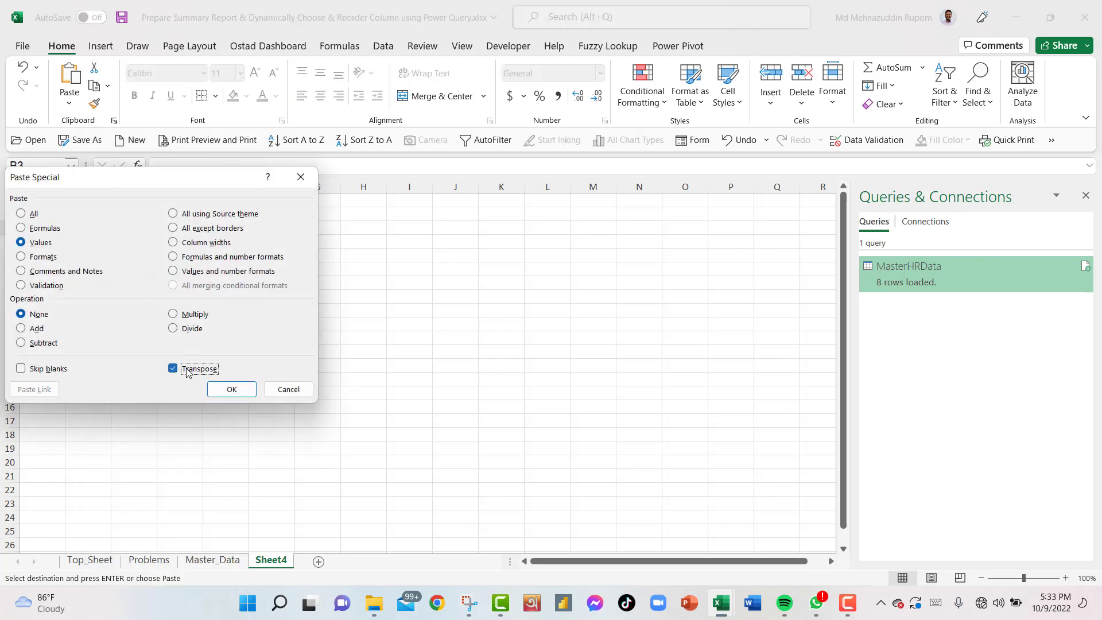
left_click(231, 389)
Step: Enter the heading "Column Name" in cell B2 and fit column B's width to its contents
left_click(93, 216)
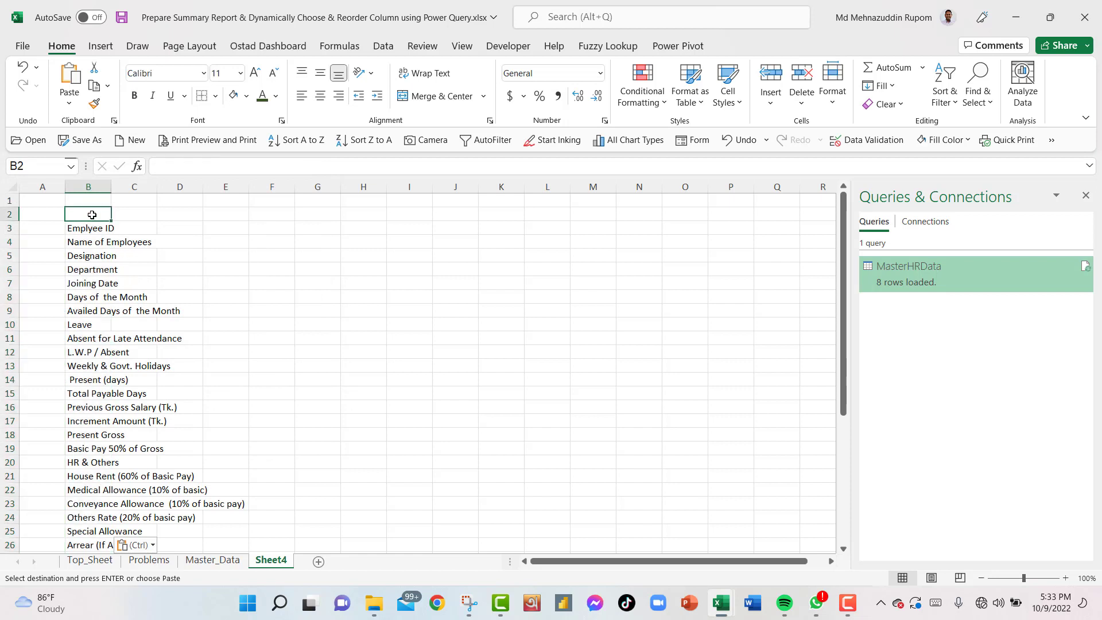
type("Column Name")
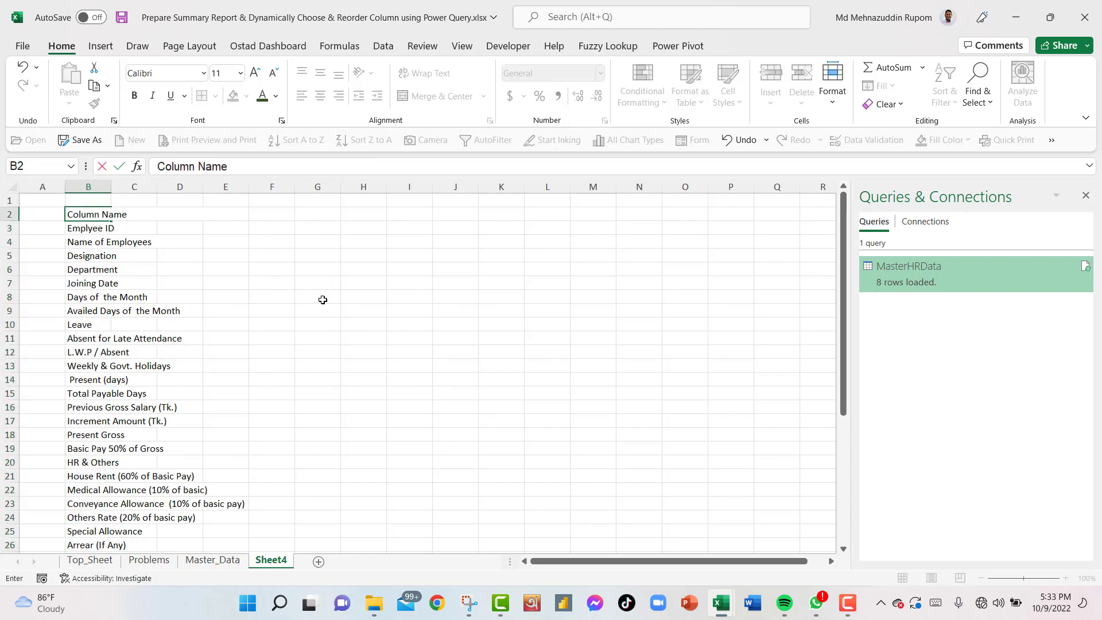
key("Return")
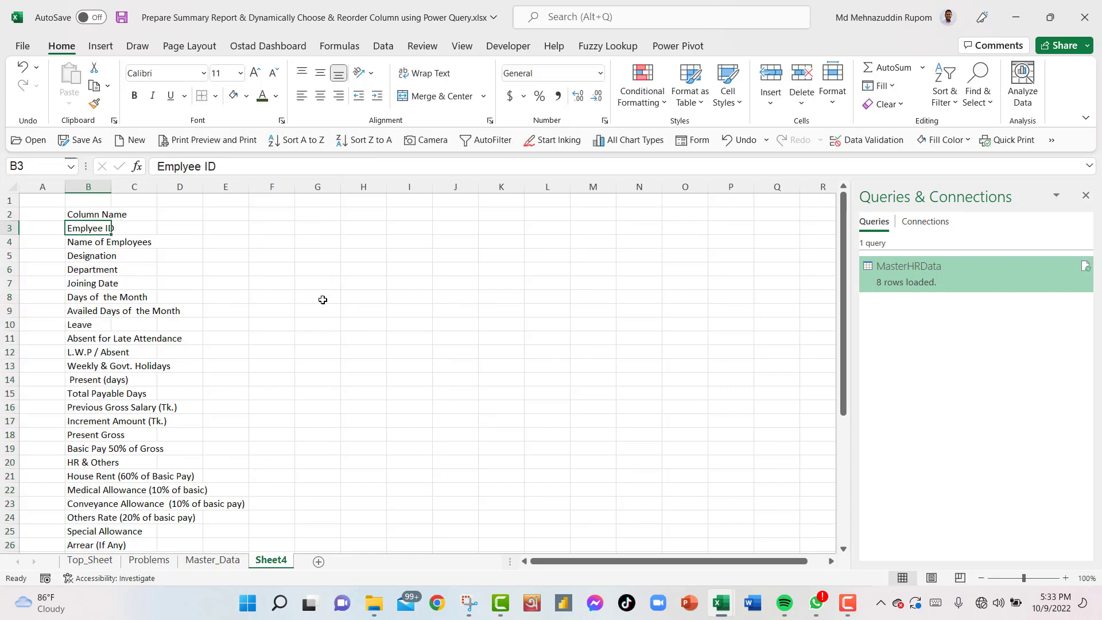
key("Up")
double_click(110, 186)
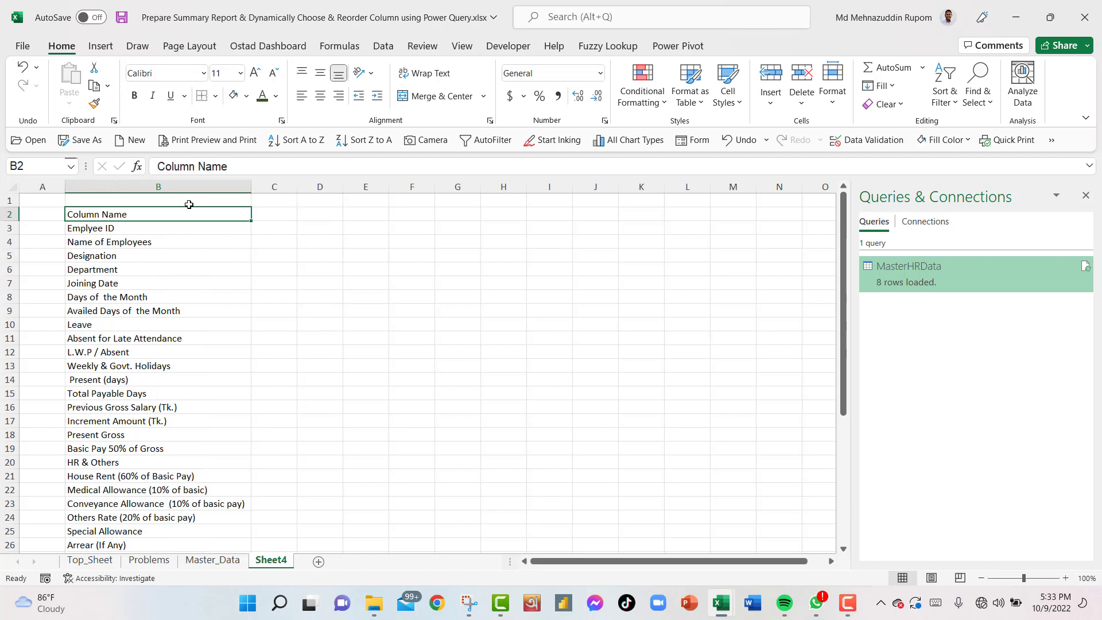
Step: Enter the heading "Display (x)" in cell C2 and slightly widen column C
left_click(269, 219)
type("Di")
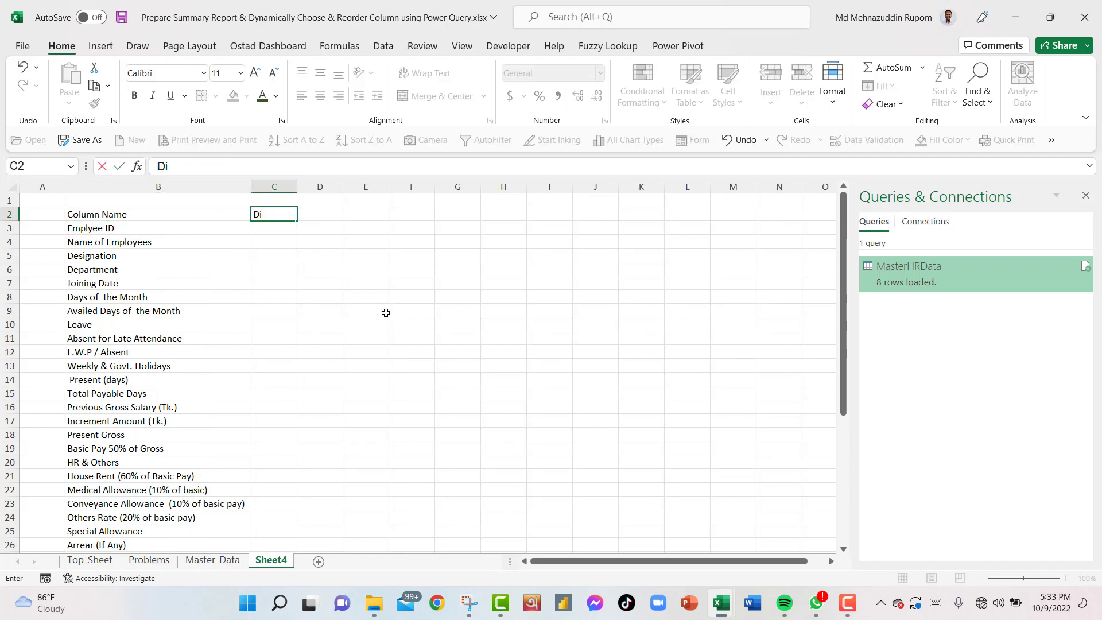
type("splay (x")
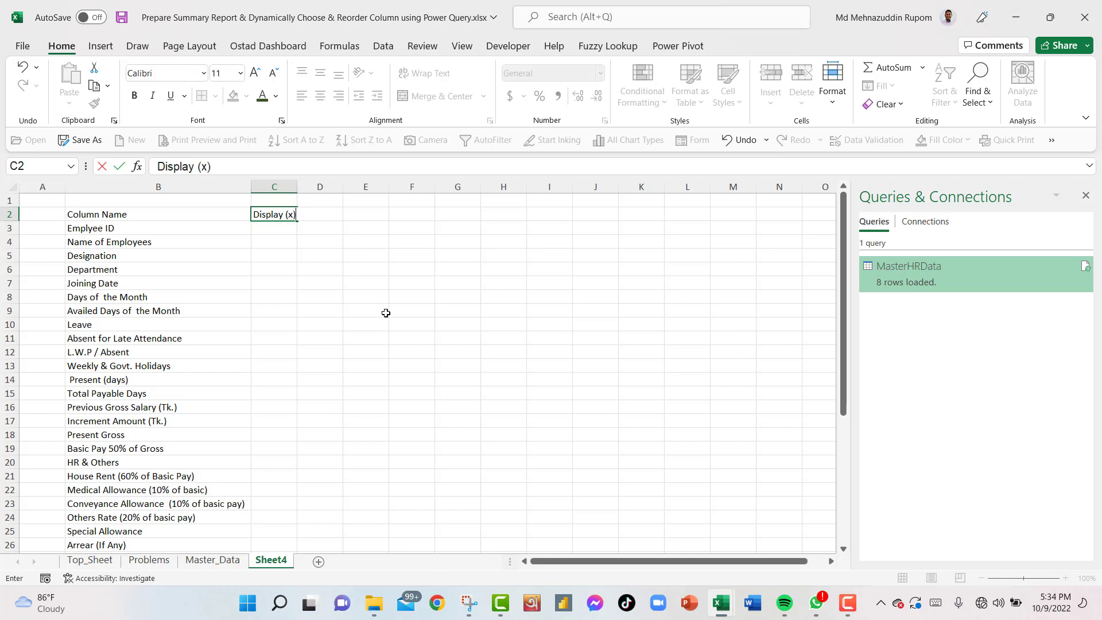
key("Return")
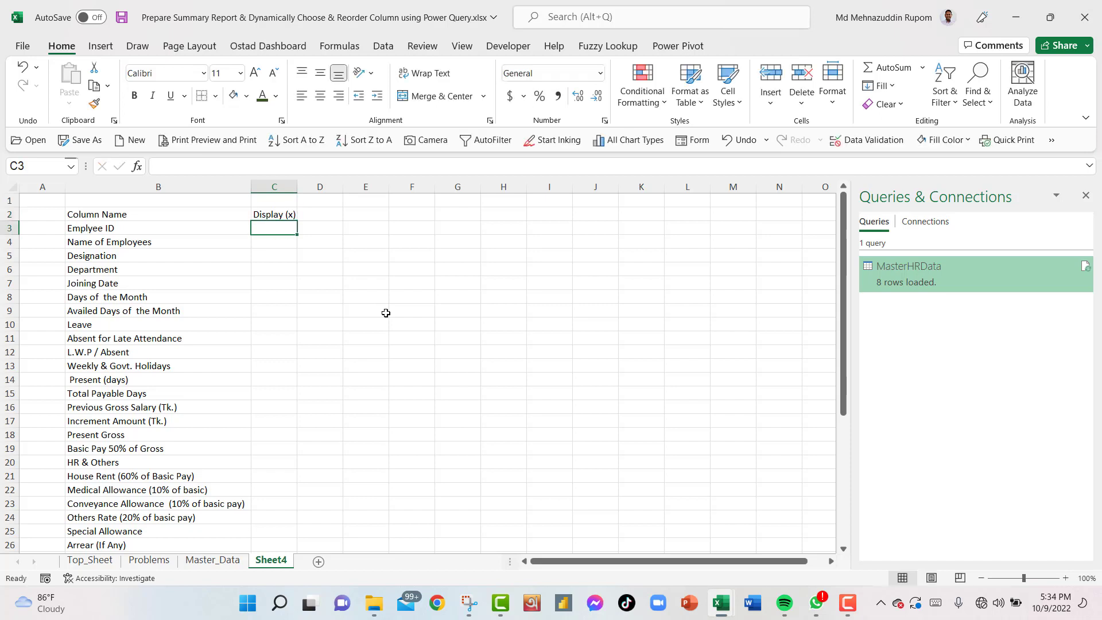
left_click_drag(297, 187, 298, 187)
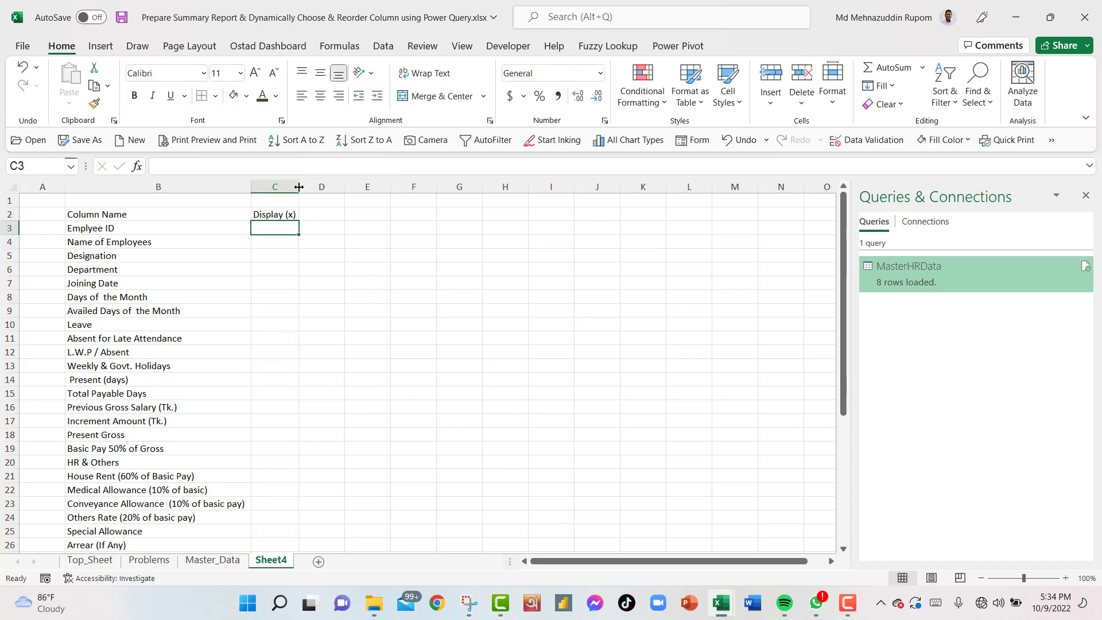
Step: Bold the Column Name and Display (x) headings and hide the worksheet gridlines
left_click_drag(121, 216, 280, 217)
key("ctrl+b")
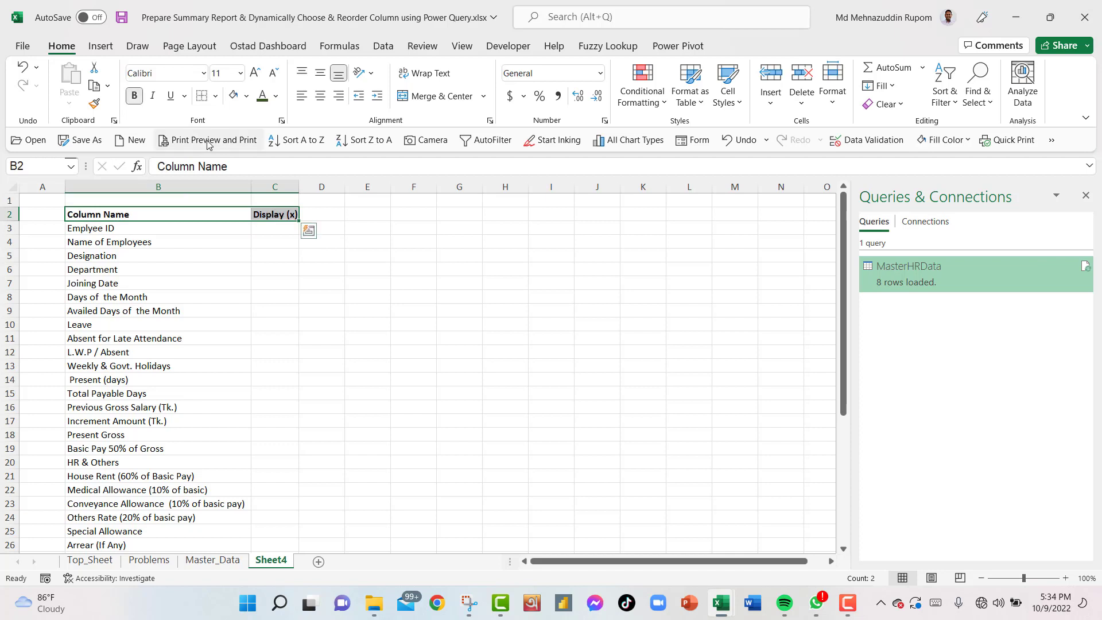
left_click(462, 46)
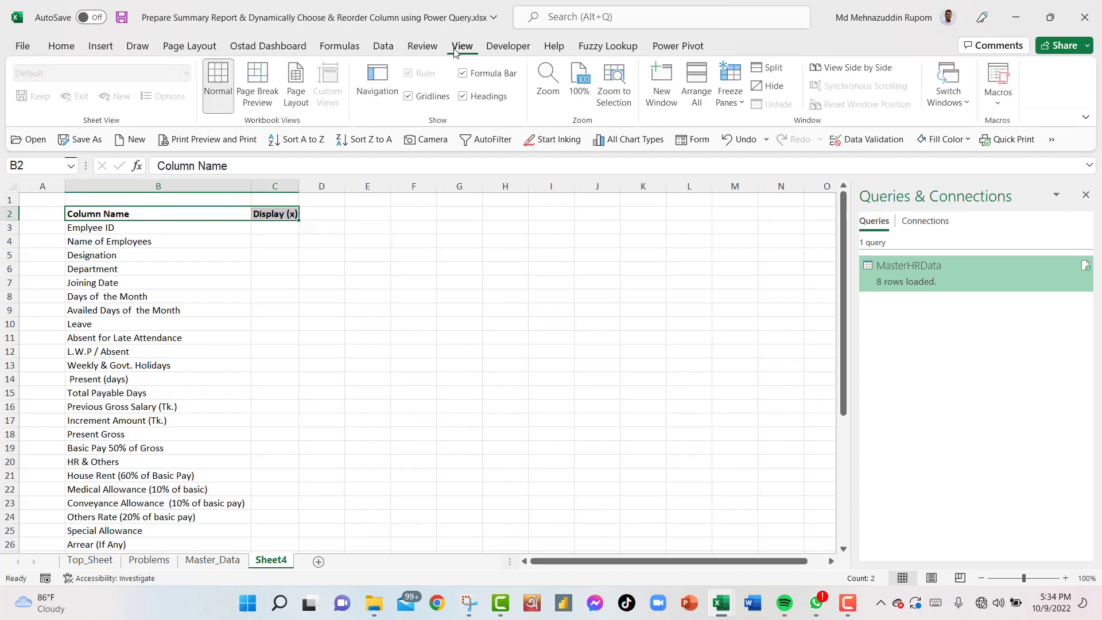
left_click(409, 96)
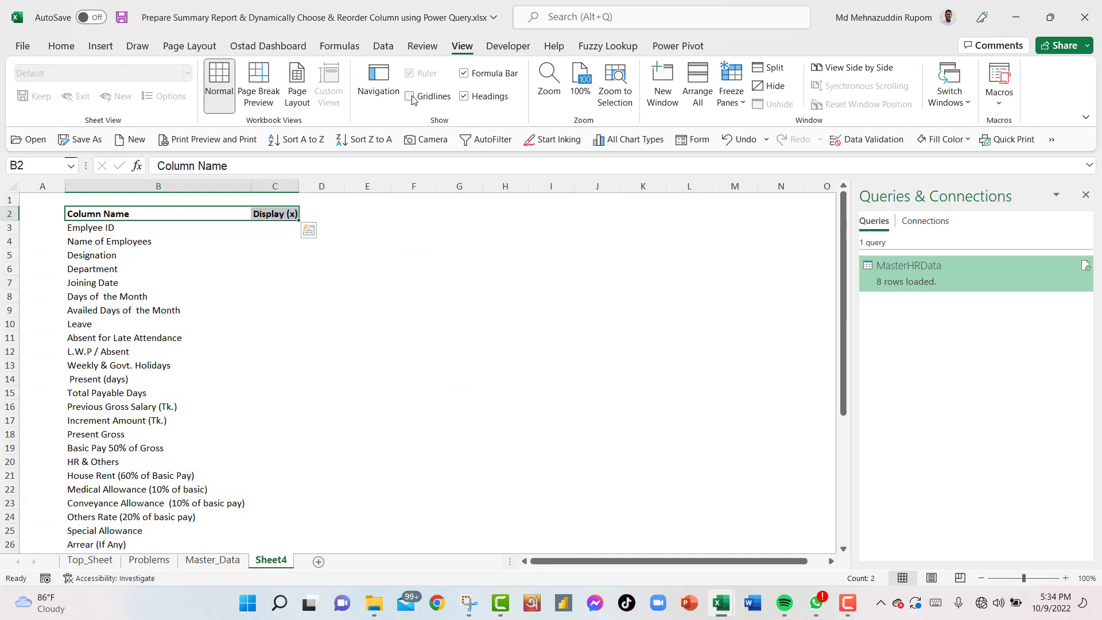
Step: Format the header cells B2:C2 with a dark blue fill, white font and a bottom border
left_click(423, 243)
left_click(117, 217)
left_click_drag(118, 217, 307, 214)
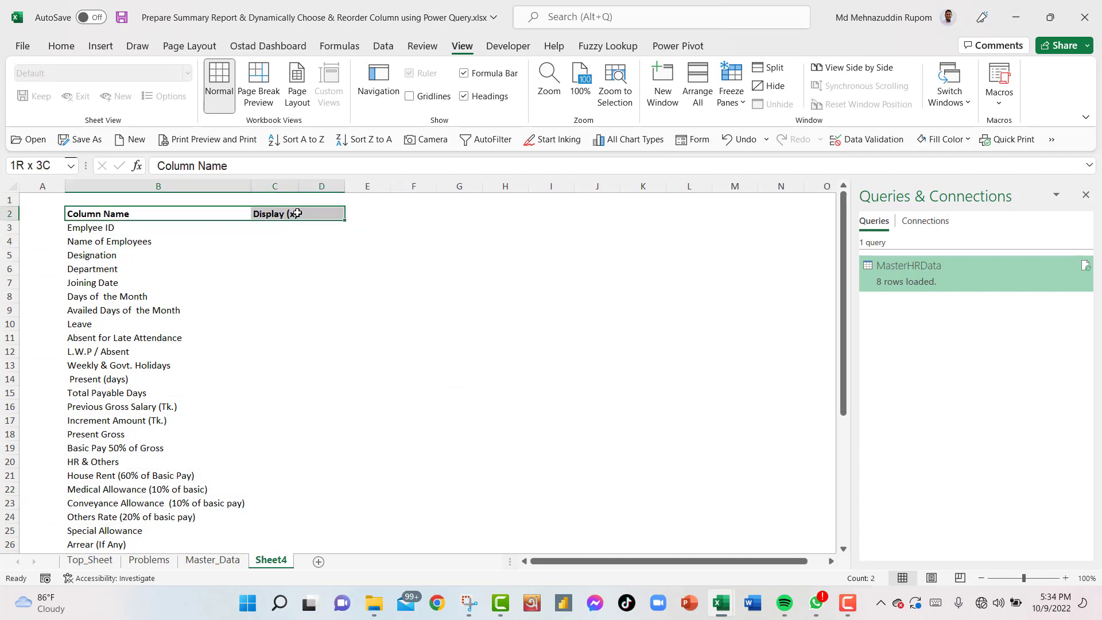
left_click(63, 46)
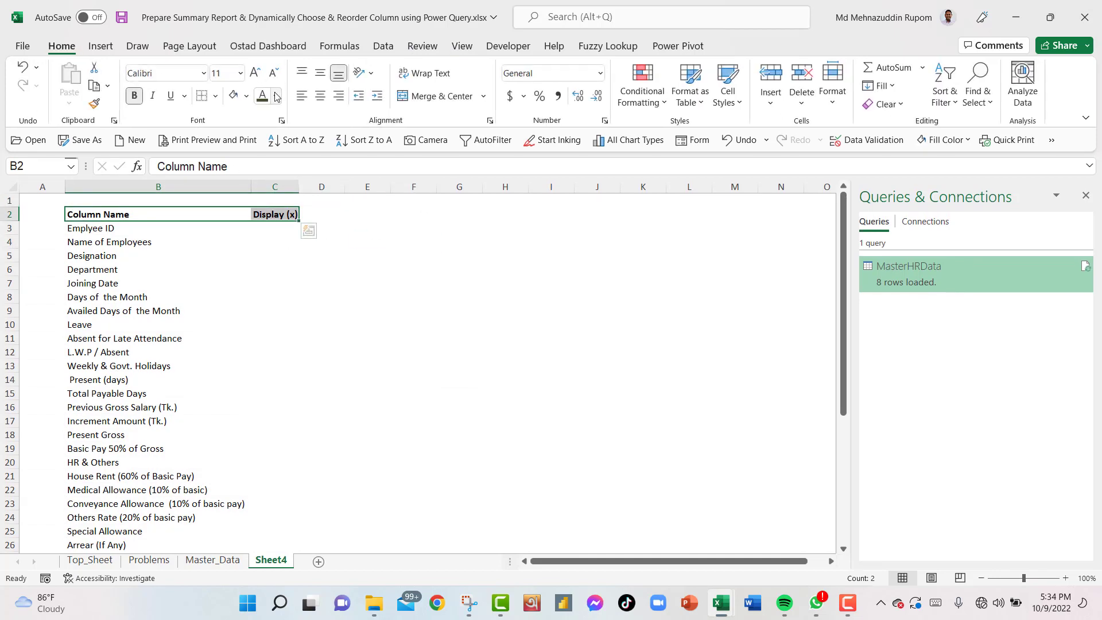
left_click(276, 96)
left_click(247, 96)
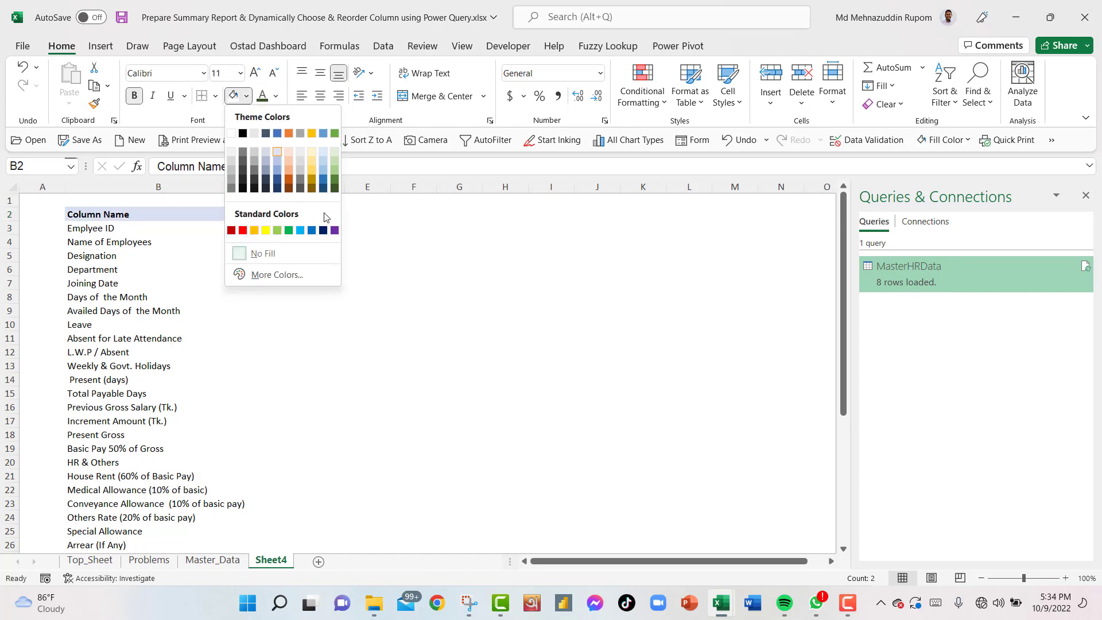
left_click(325, 232)
left_click(276, 96)
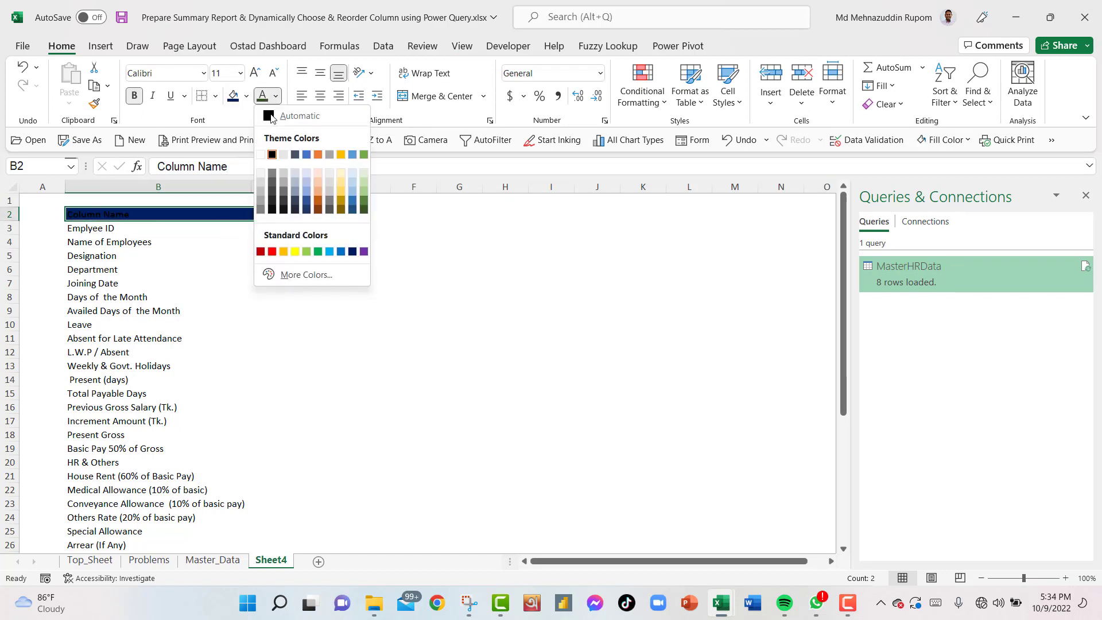
left_click(263, 154)
left_click(216, 96)
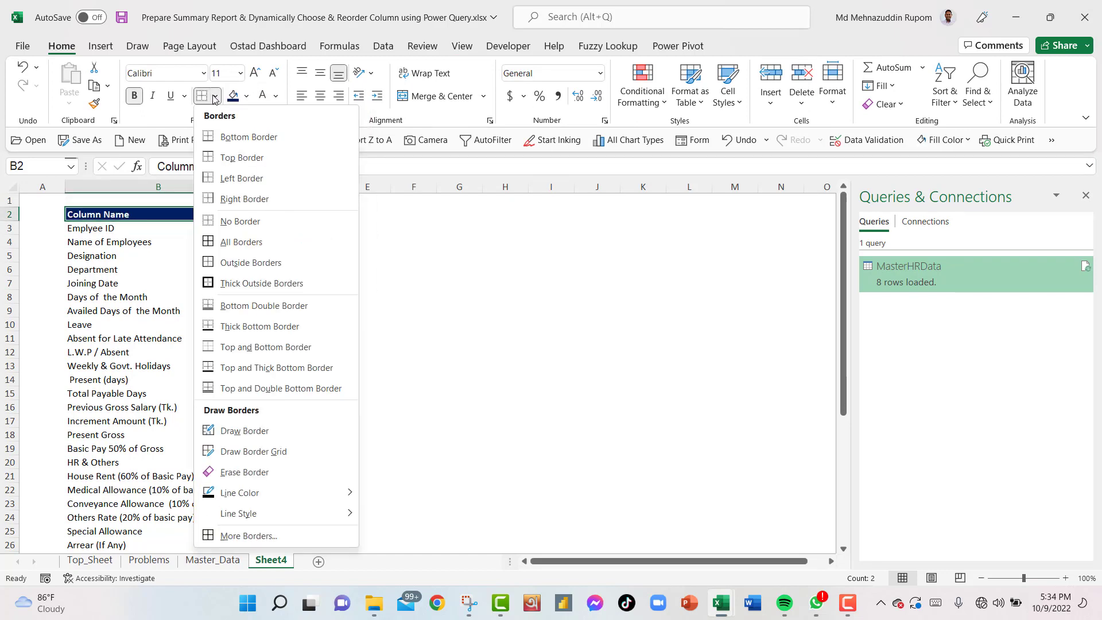
left_click(230, 137)
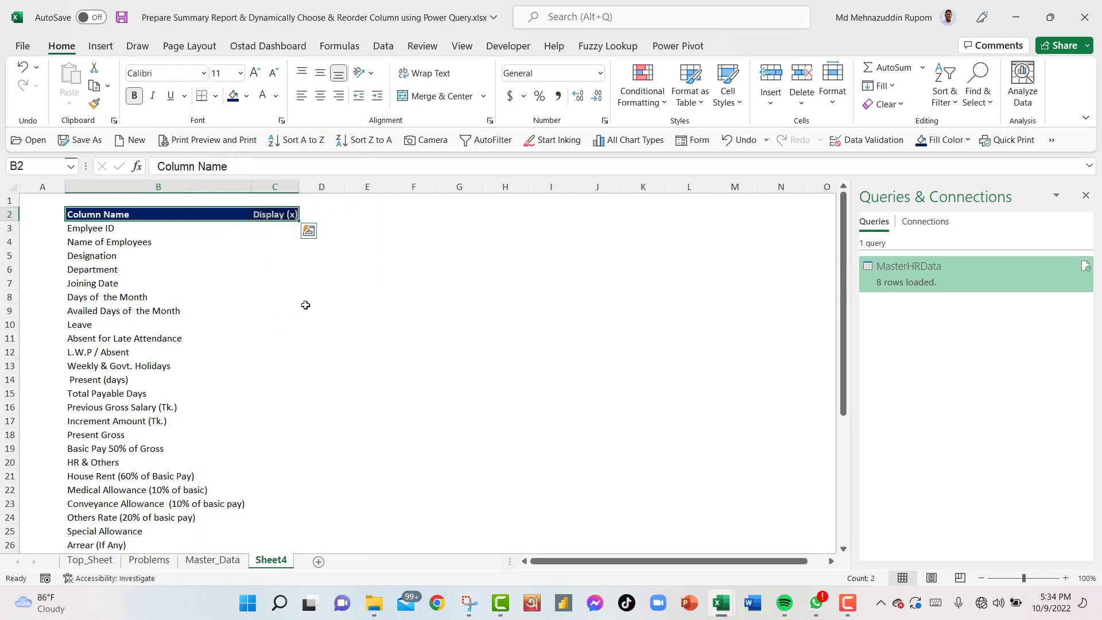
Step: Convert the range B2:C41 into a table with headers and set its table style to None
left_click(305, 305)
left_click(154, 275)
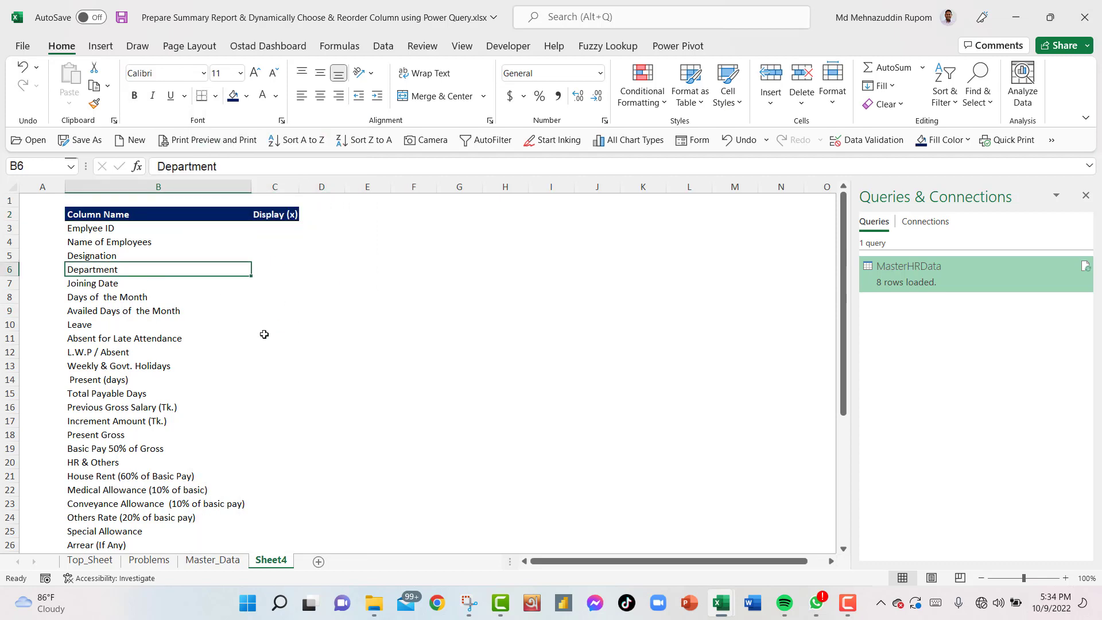
key("ctrl+t")
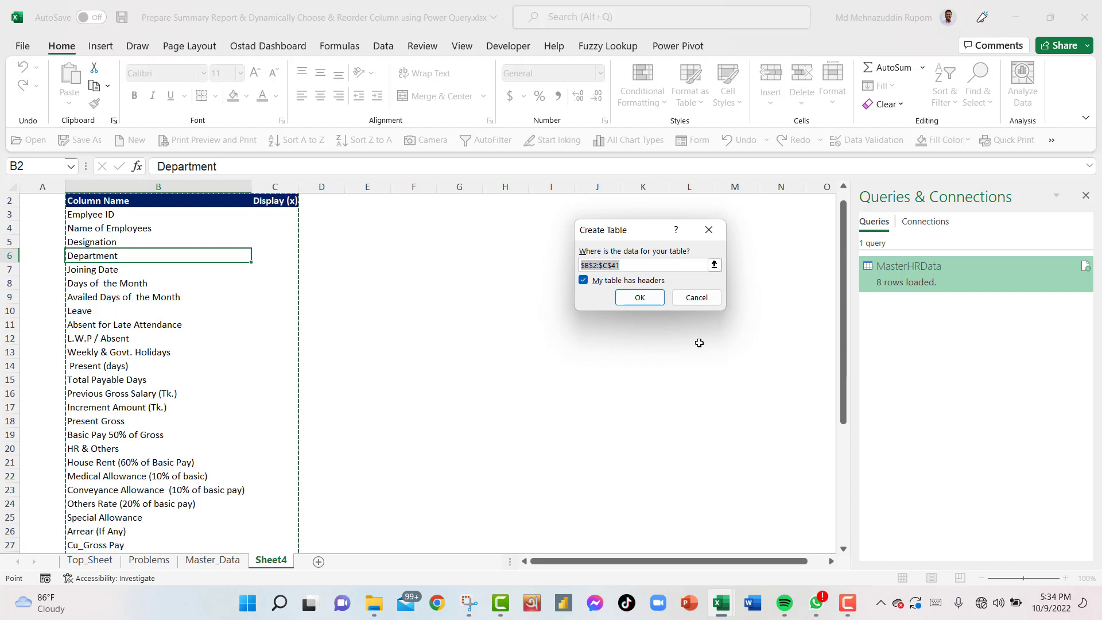
left_click(655, 302)
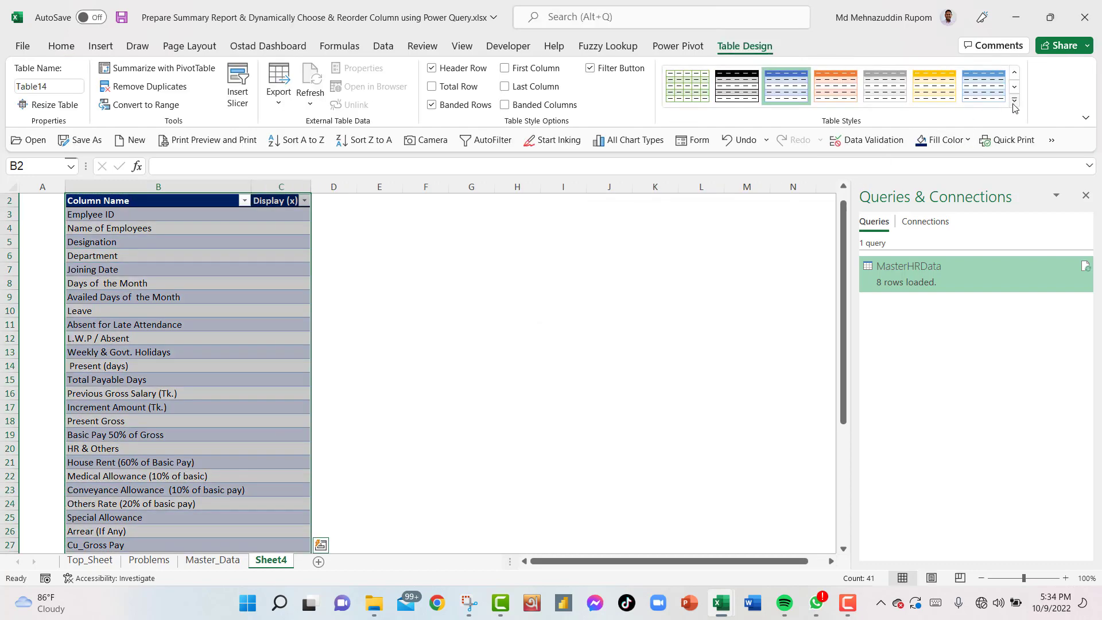
left_click(1015, 110)
left_click(683, 111)
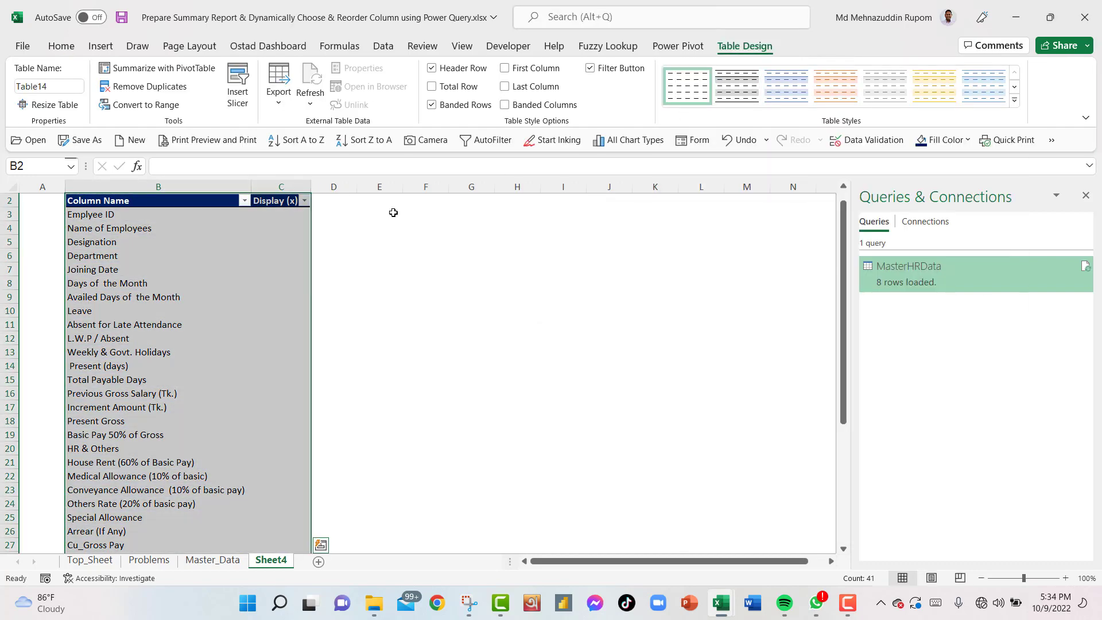
Step: Rename the new table as ColumnName
left_click(198, 256)
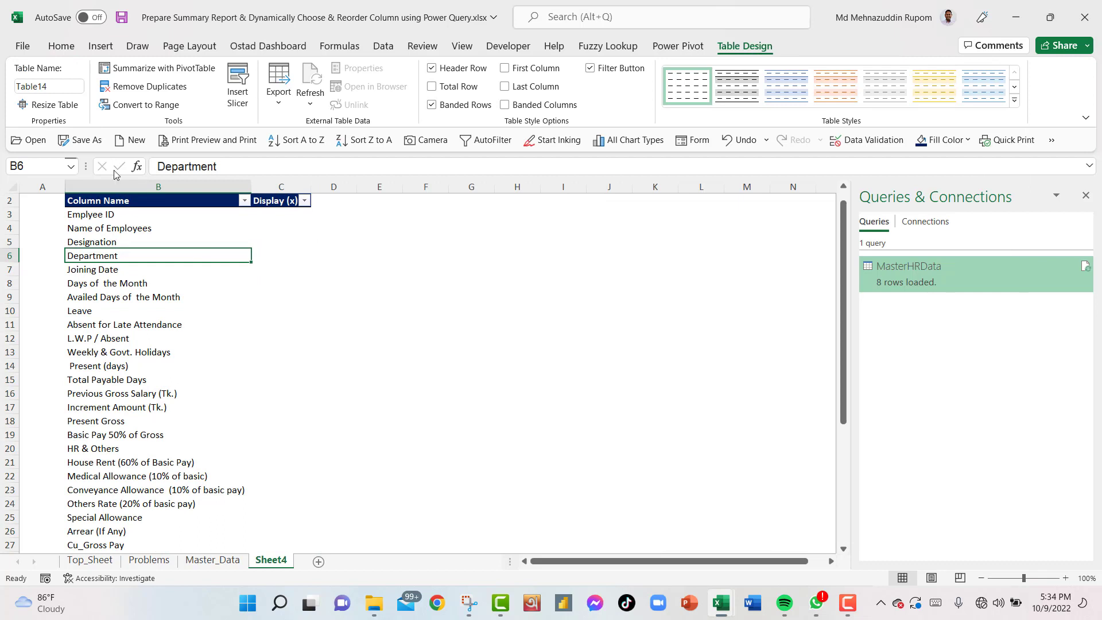
left_click(73, 86)
type("ColumnName")
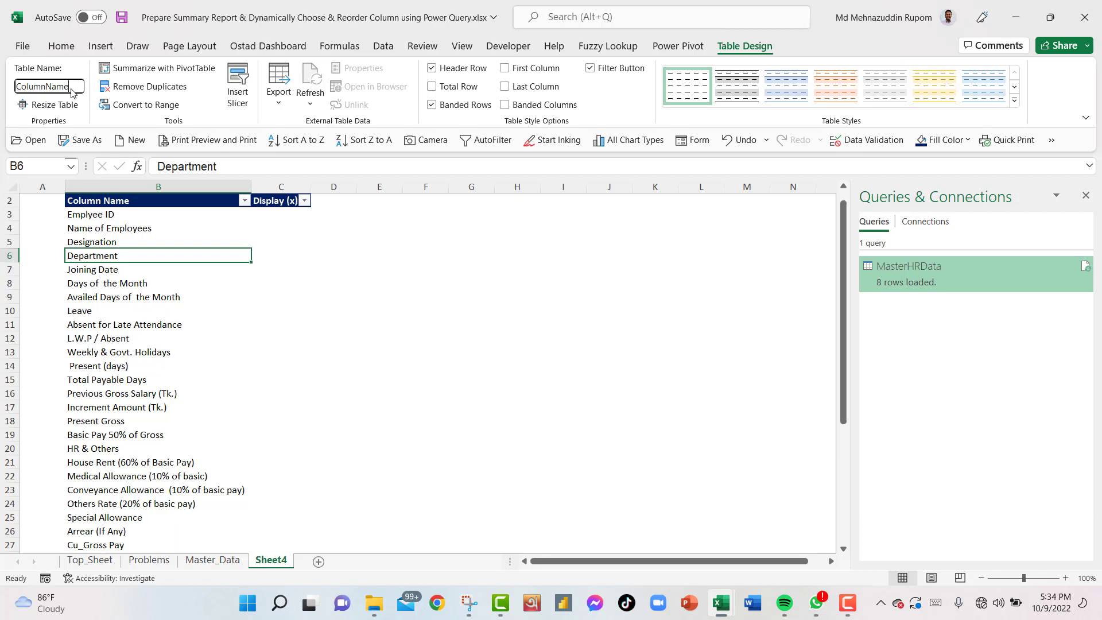
key("Return")
Step: Mark Emplyee ID, Name of Employees, Designation and Department with "x" in the Display (x) column
left_click_drag(841, 378, 862, 310)
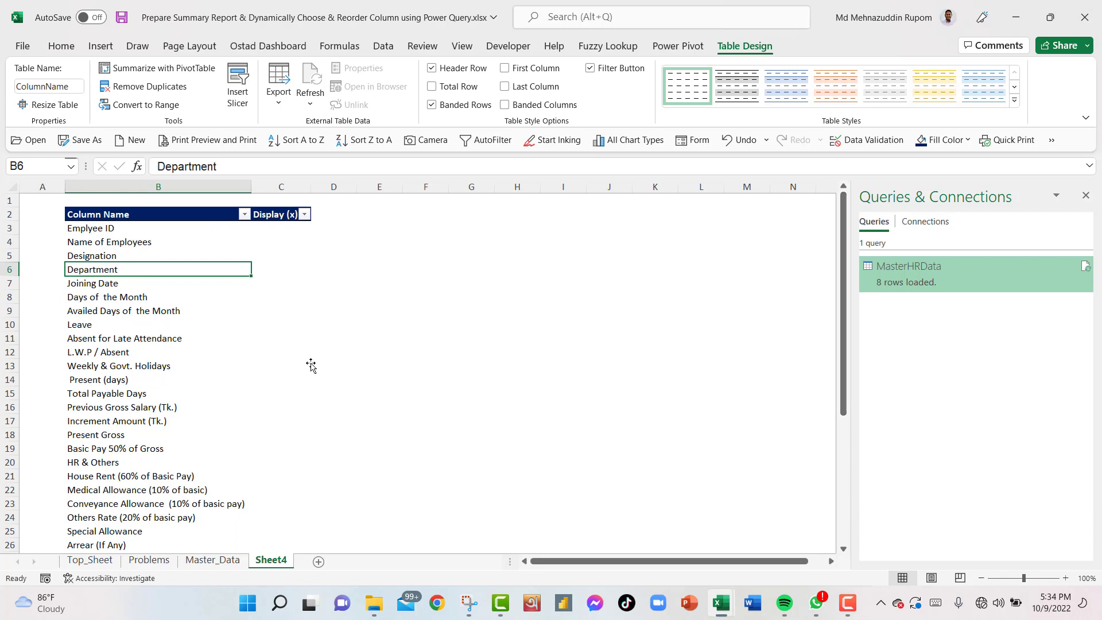
key("Right")
key("Up")
key("Up")
key("Up")
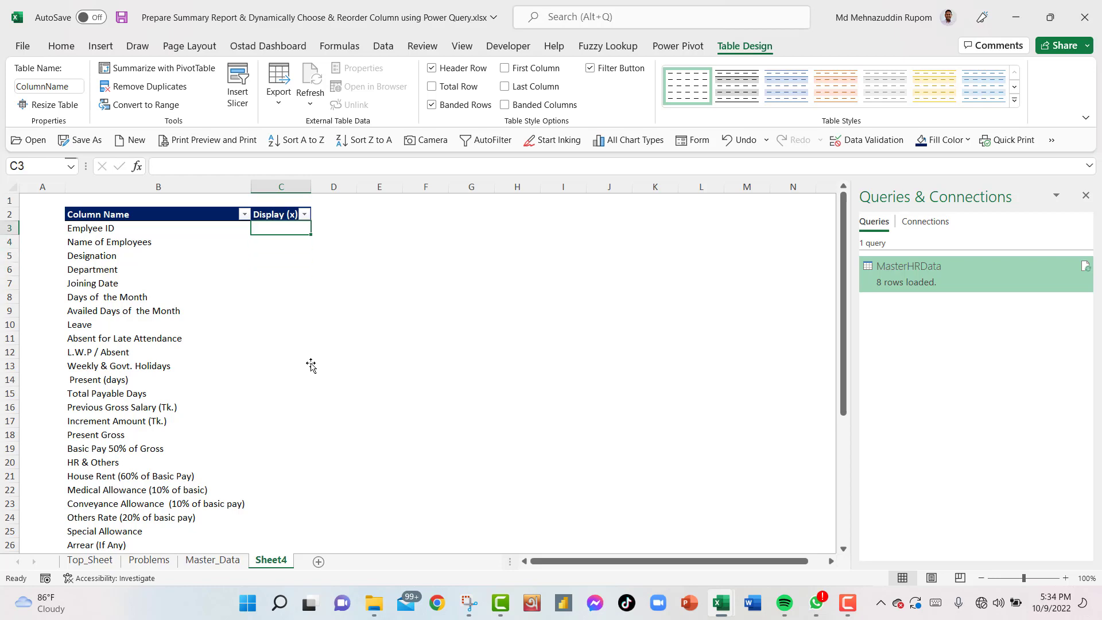
type("x")
key("Return")
type("x")
key("Return")
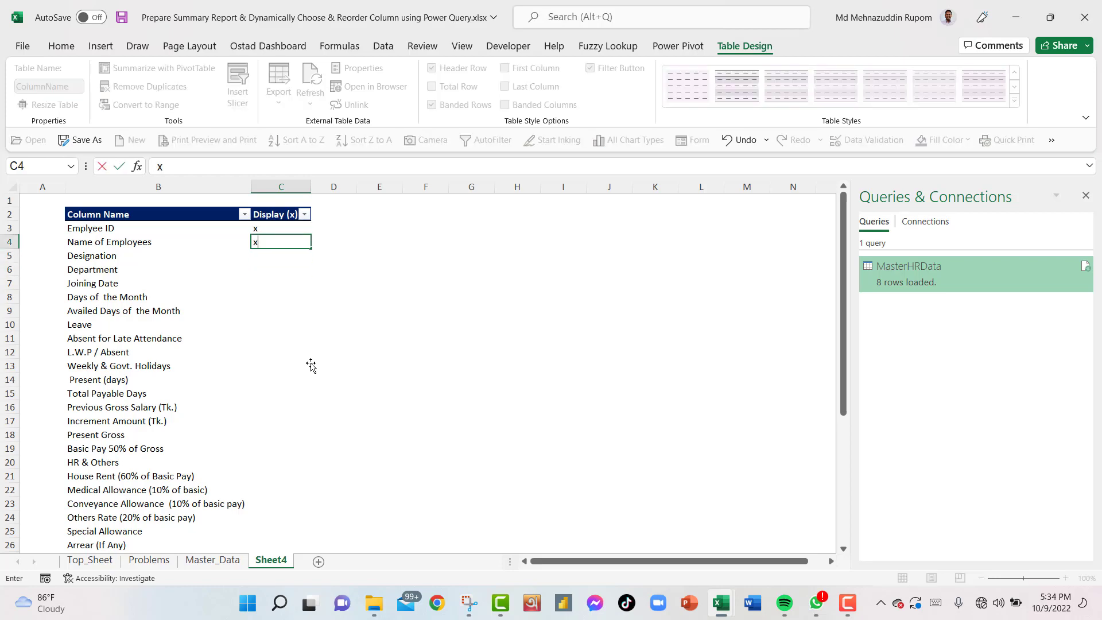
type("x")
key("Return")
type("x")
key("Return")
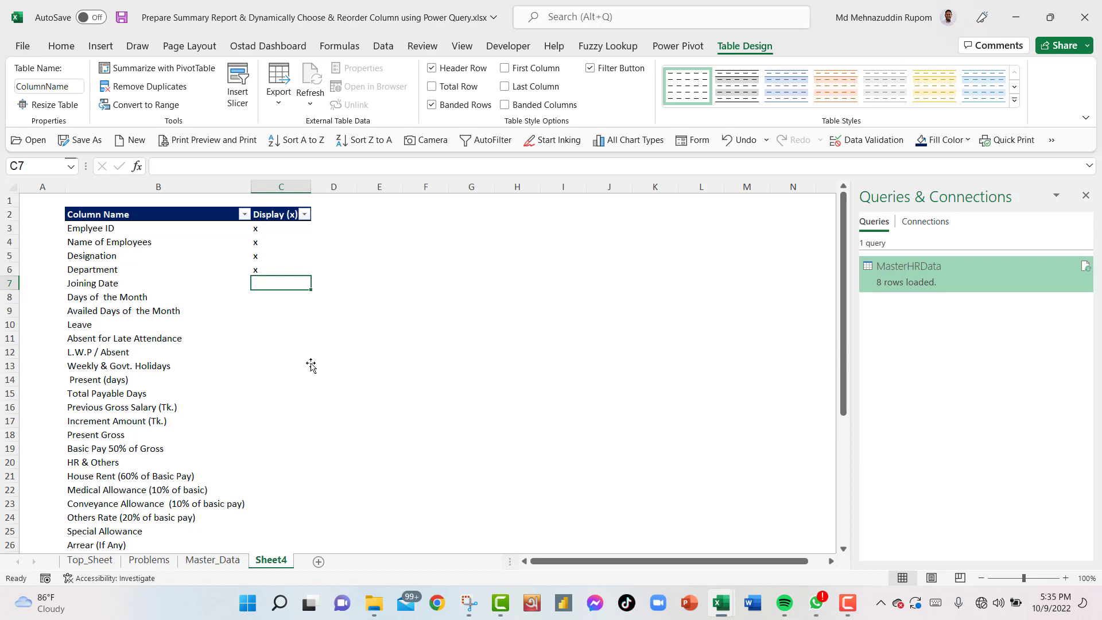
Step: Load the ColumnName table into Power Query and filter Display (x) to keep only the rows marked x
left_click(384, 46)
left_click(112, 105)
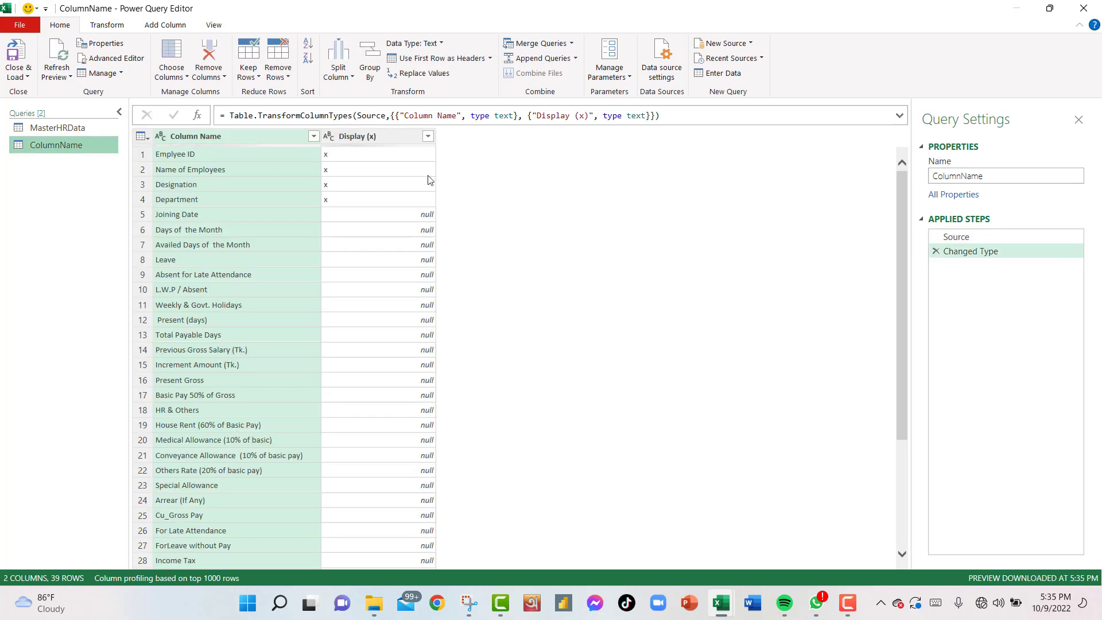
left_click(429, 136)
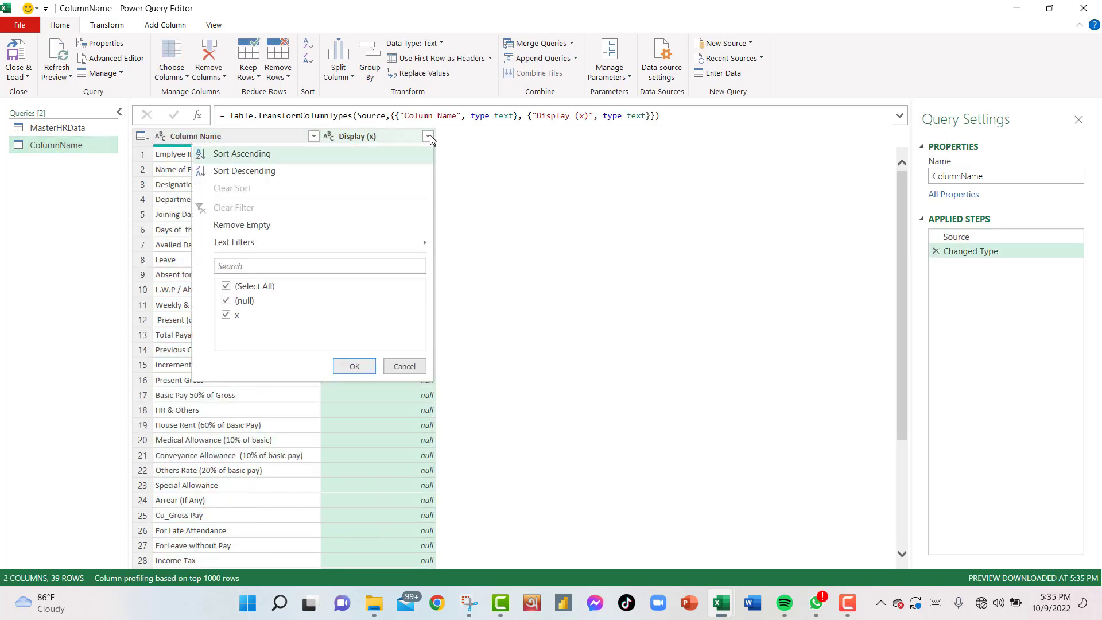
left_click(226, 302)
left_click(348, 367)
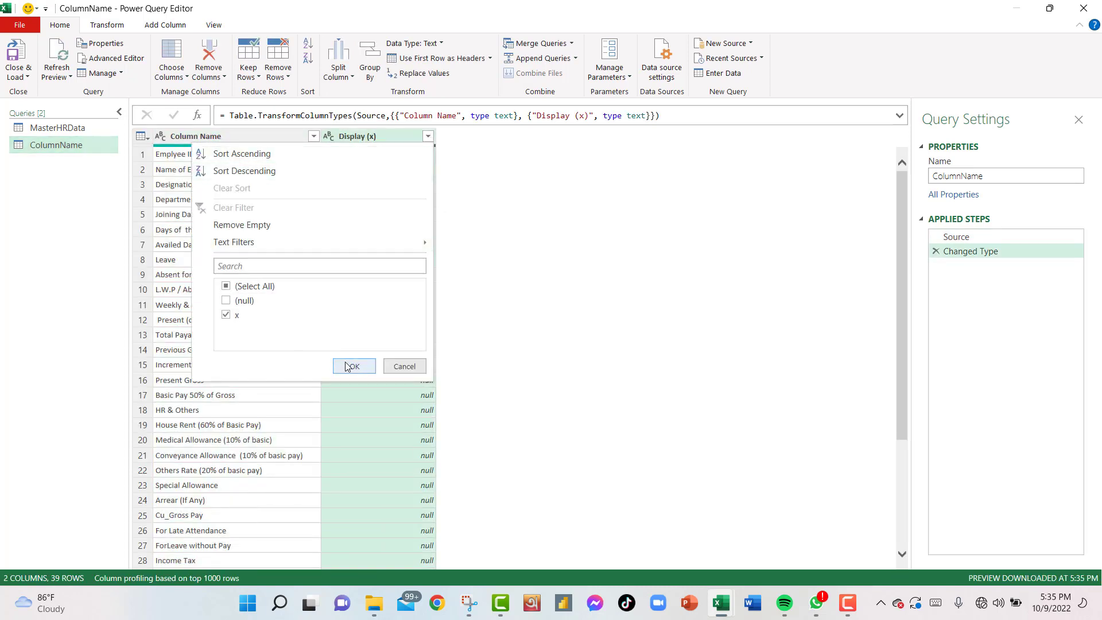
Step: Remove the Display (x) column and convert the remaining Column Name column to a list
left_click(348, 137)
key("Delete")
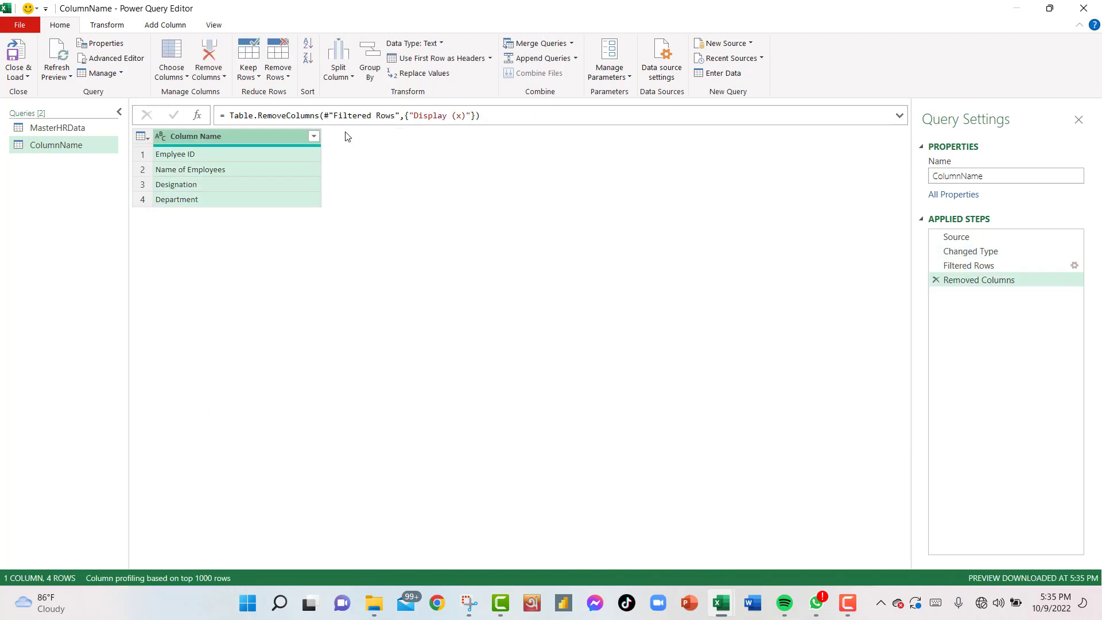
left_click(107, 26)
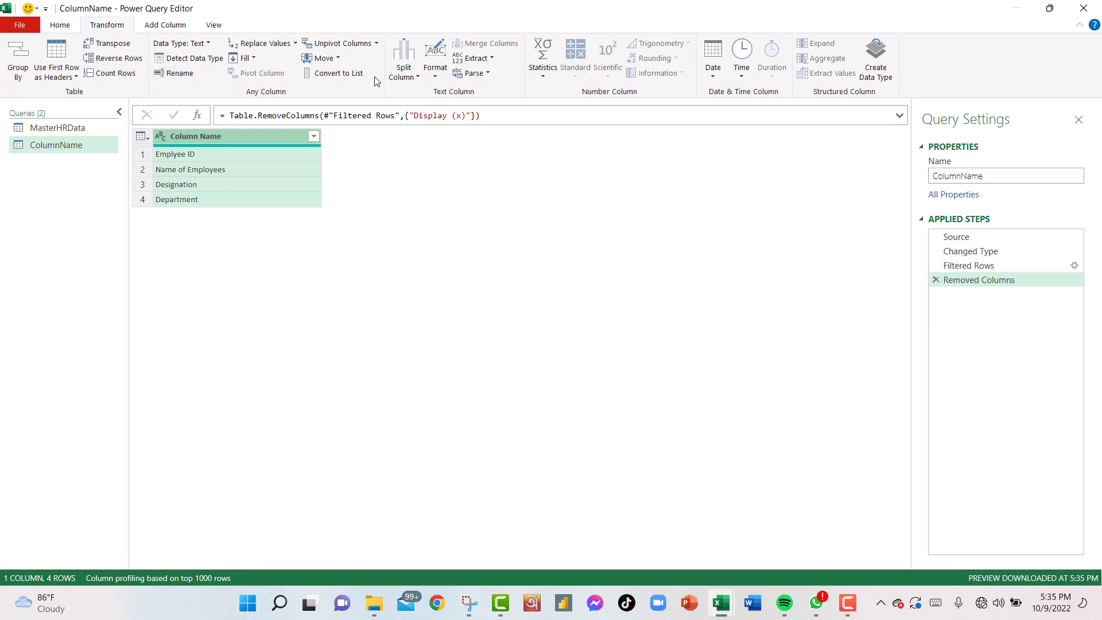
left_click(343, 73)
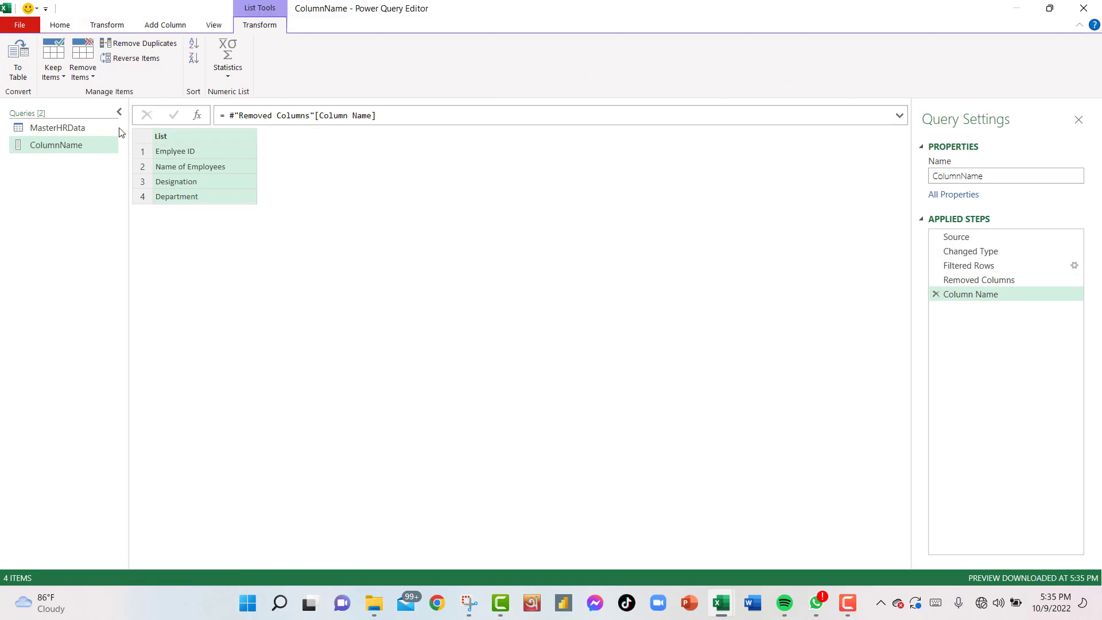
Step: Load the ColumnName query back to the workbook as a connection only
left_click_drag(992, 177, 859, 167)
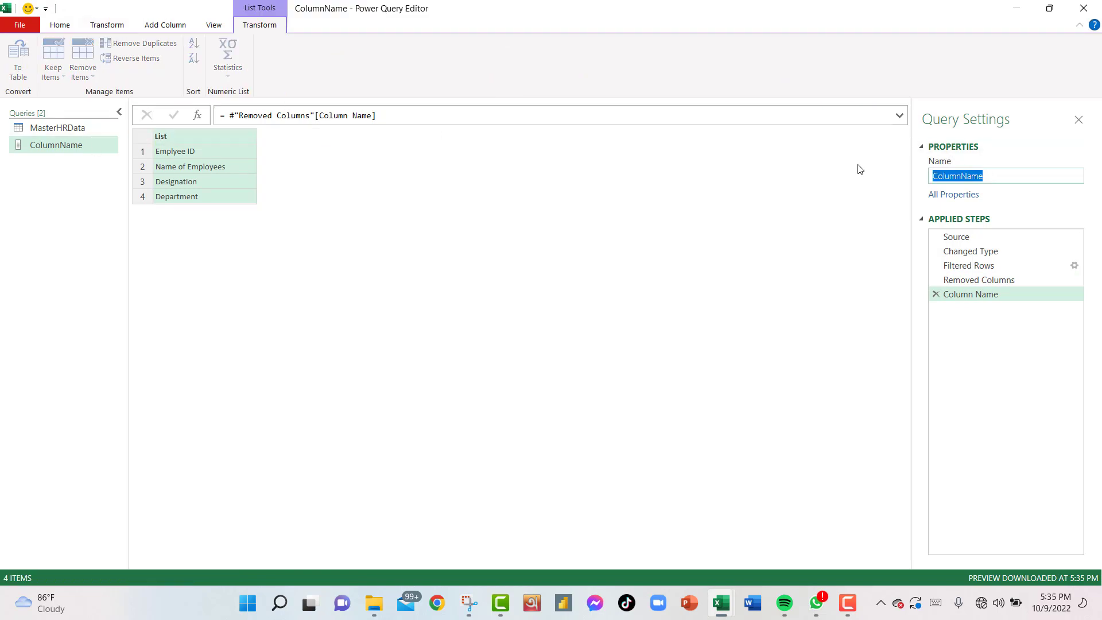
left_click(62, 25)
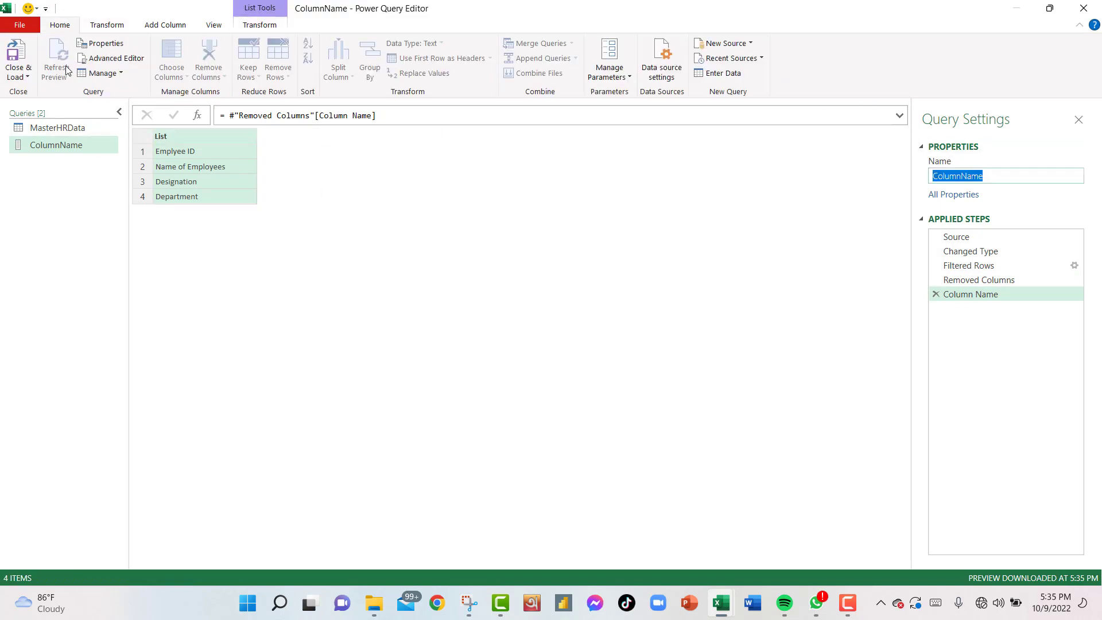
left_click(8, 78)
left_click(22, 107)
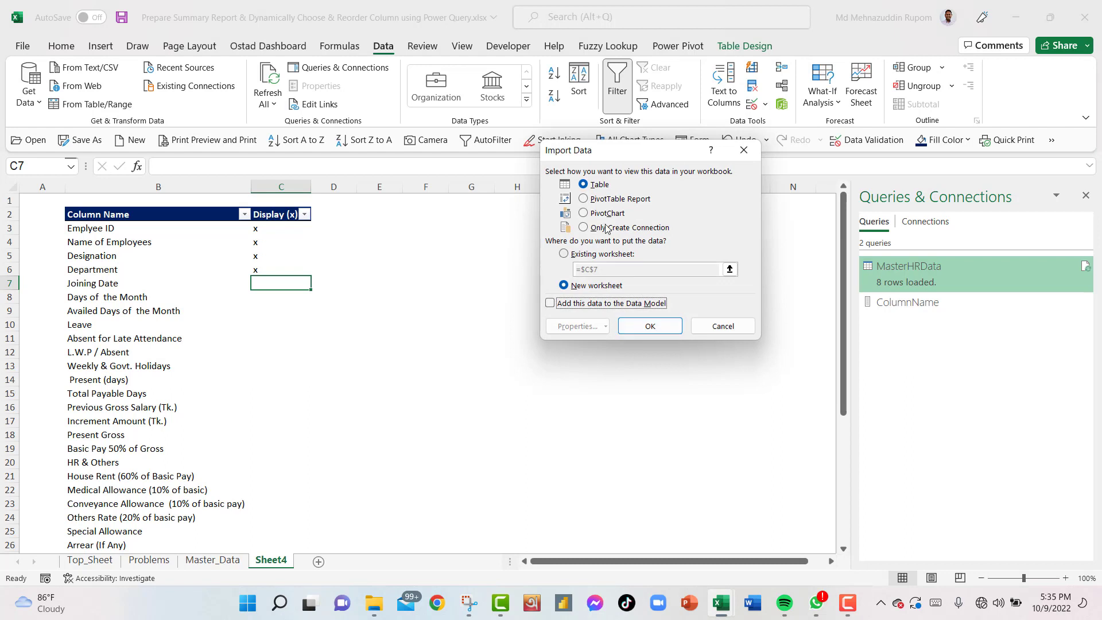
left_click(600, 228)
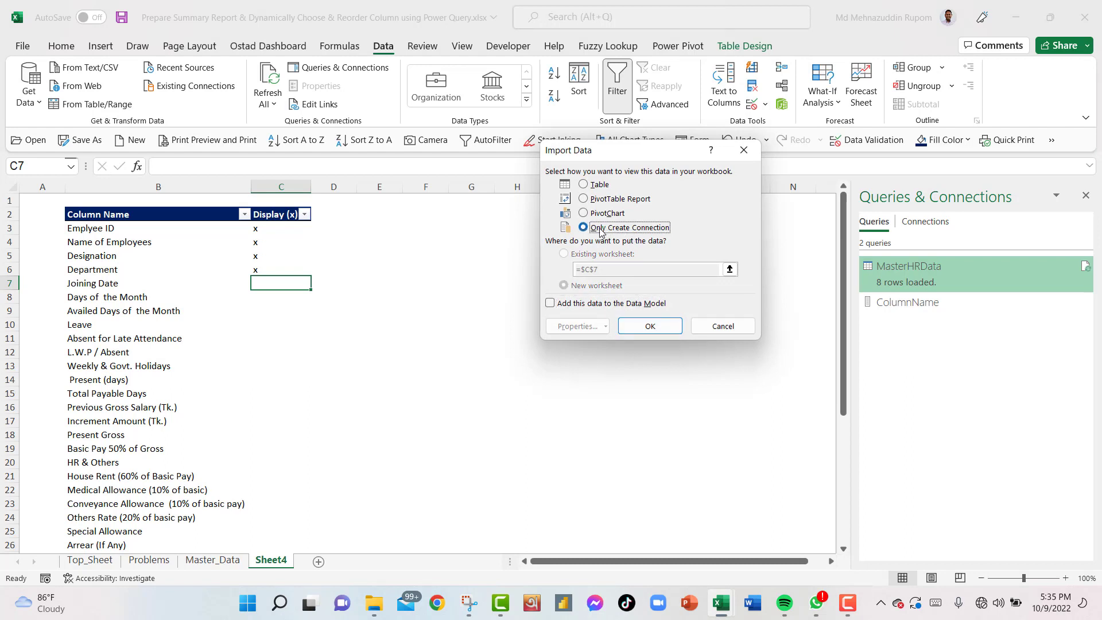
left_click(637, 332)
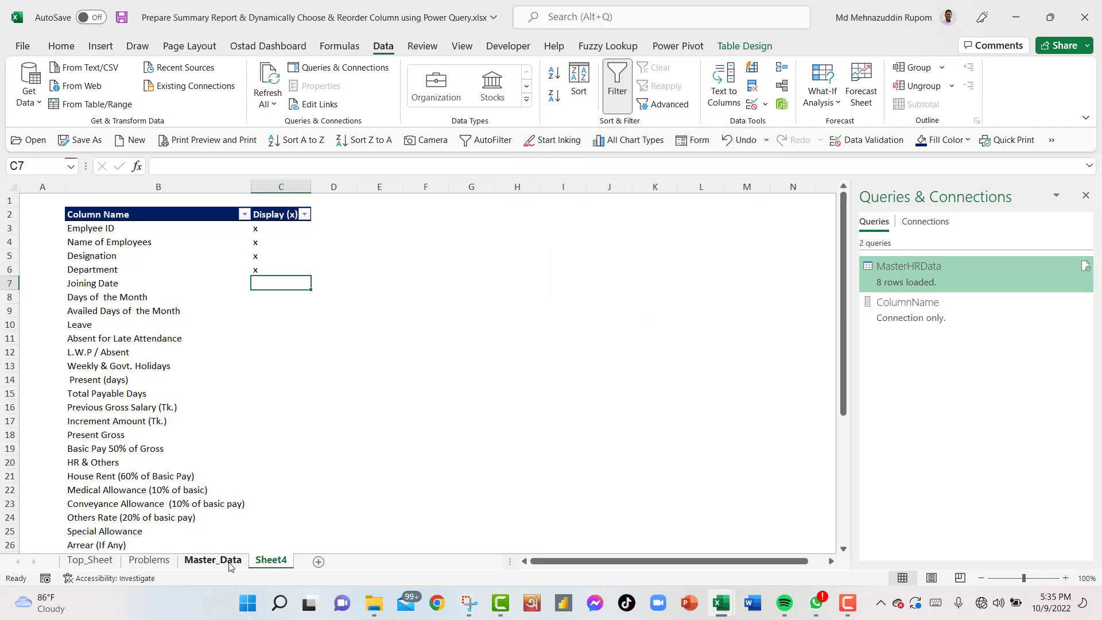
Step: Load the employee master table on Master_Data into Power Query as a new query named DynamicColumn
left_click(230, 564)
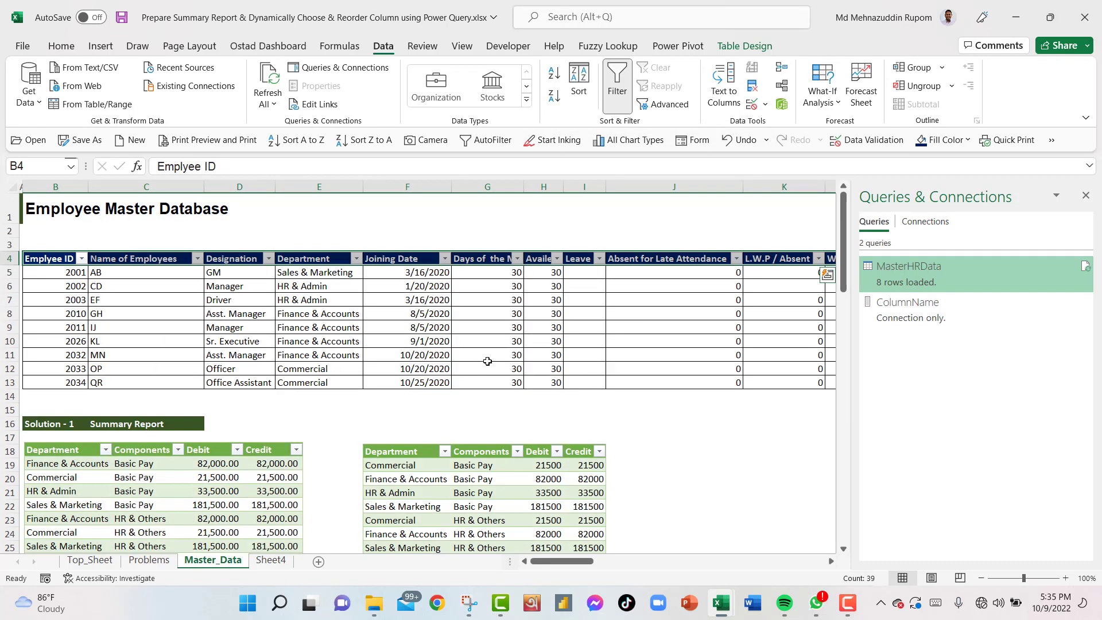
left_click(111, 300)
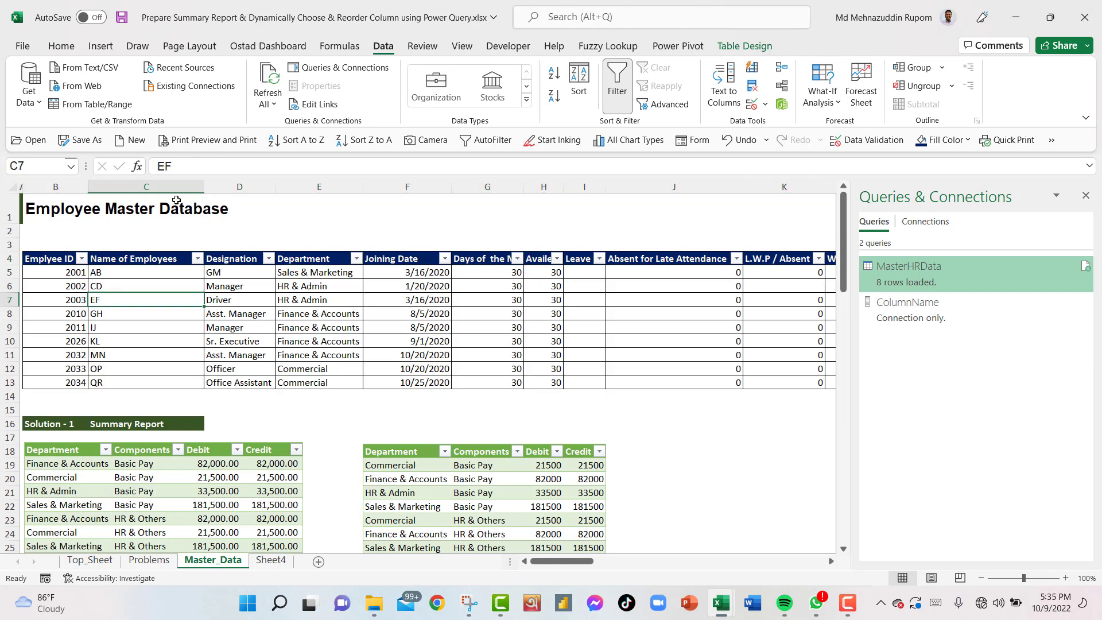
left_click(106, 110)
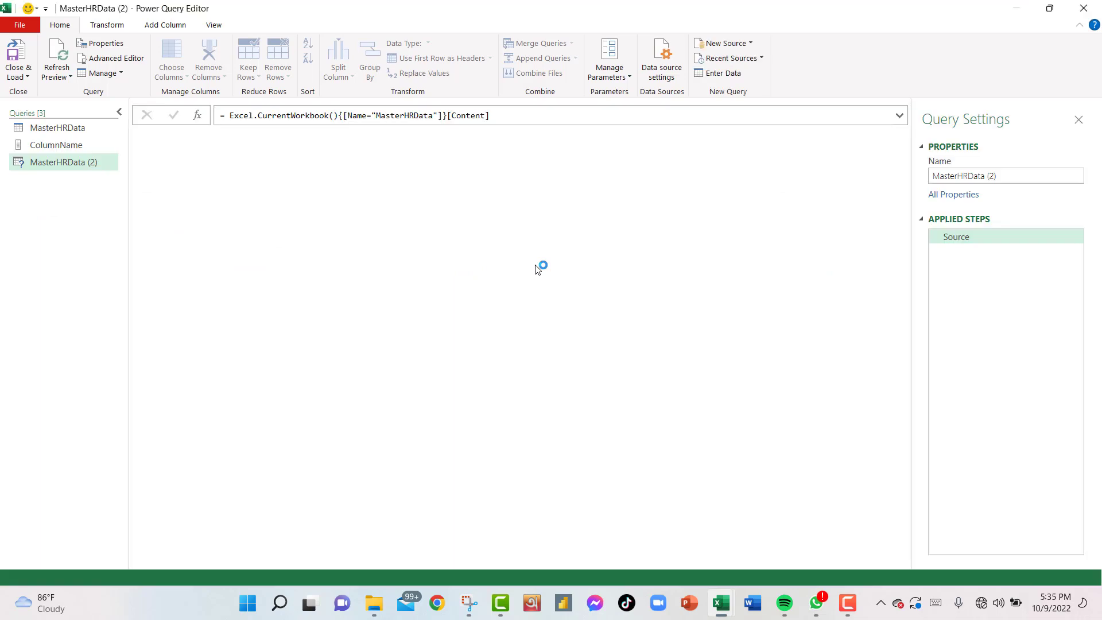
left_click(1010, 176)
type("DynamicColumn")
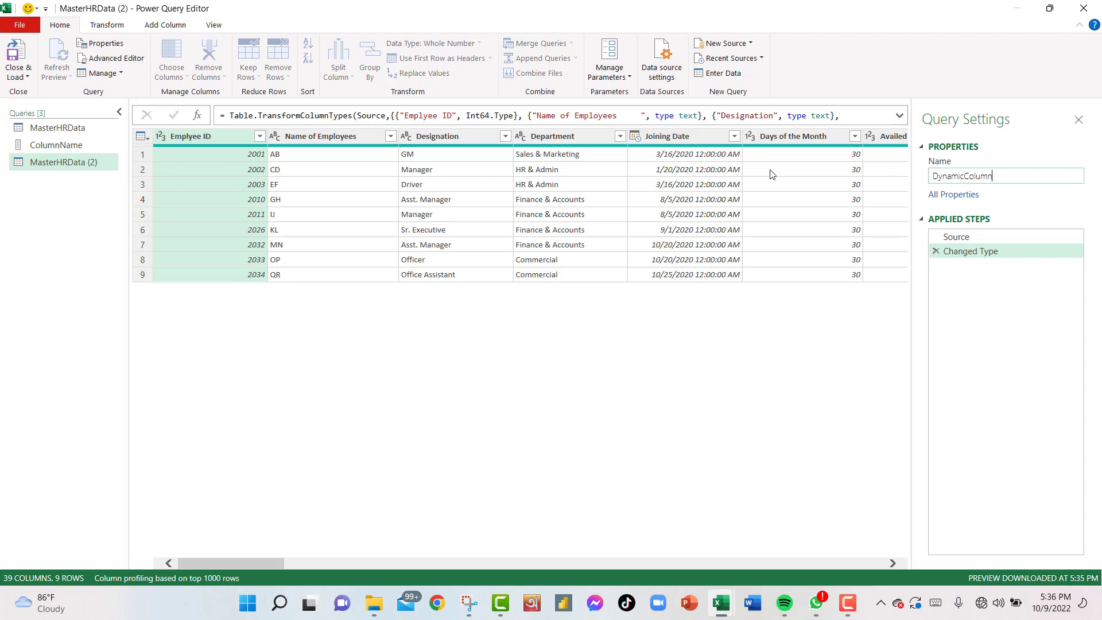
key("Return")
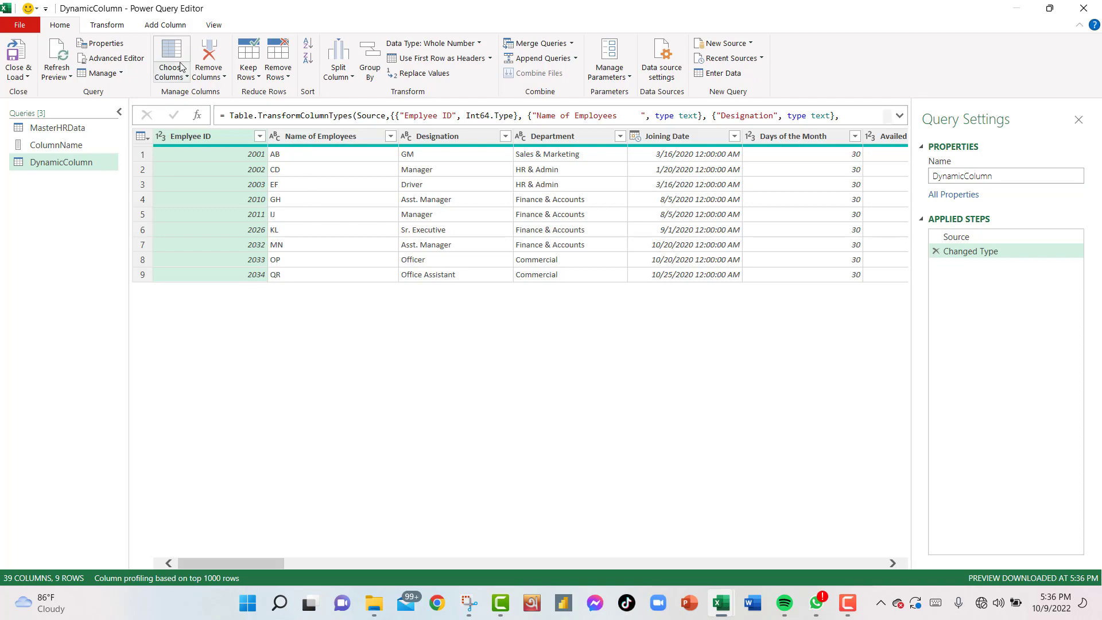
Step: Keep only the Emplyee ID and Name of Employees columns in the DynamicColumn query
left_click(172, 79)
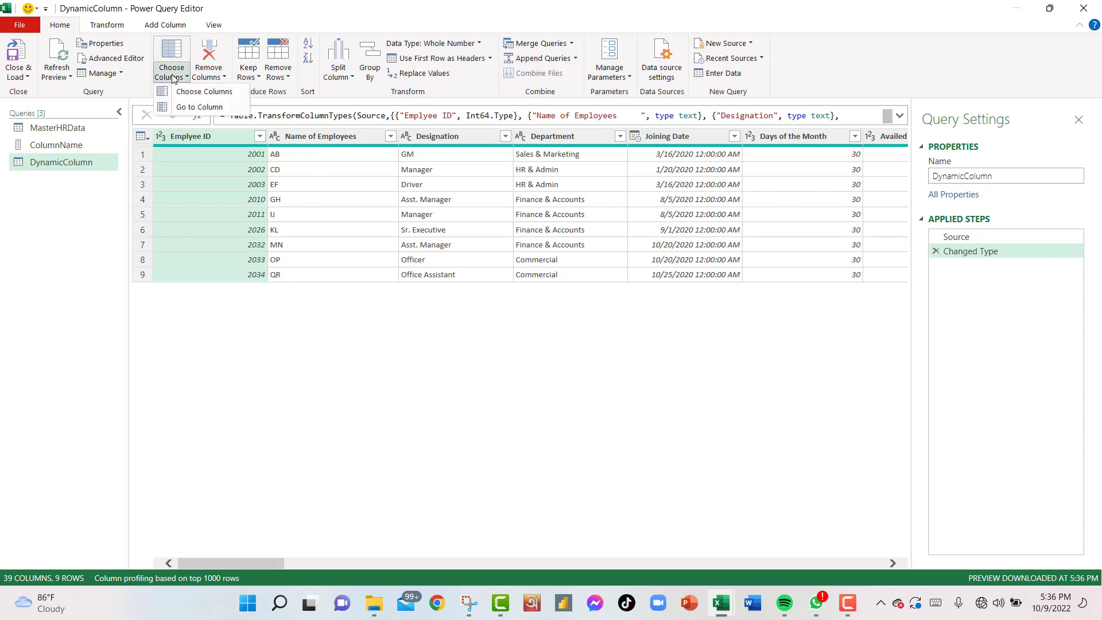
left_click(199, 93)
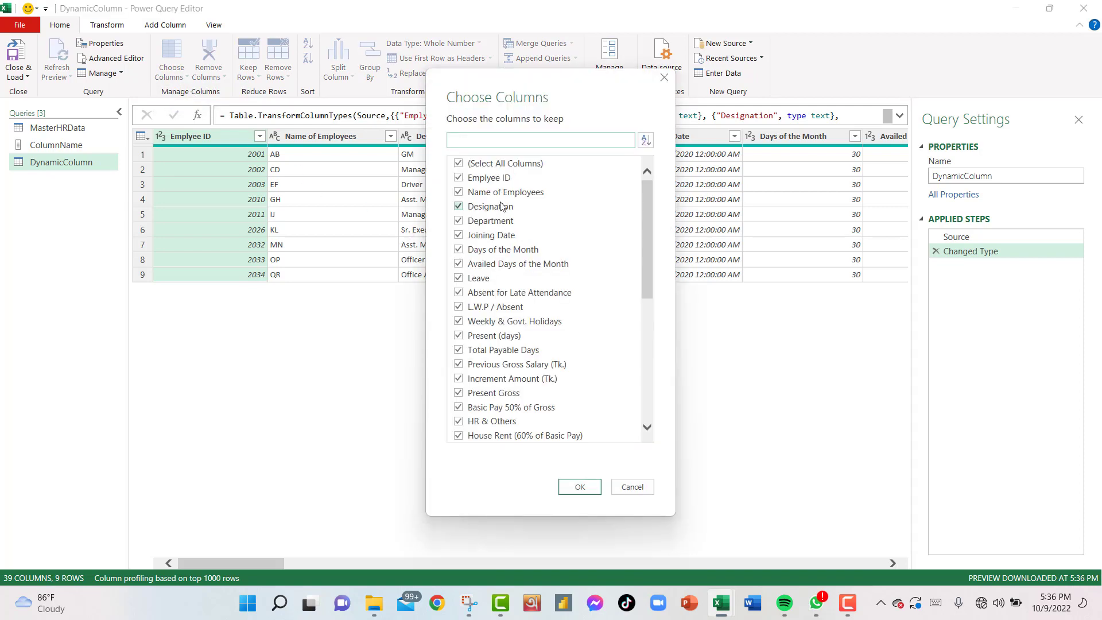
left_click(486, 164)
left_click(498, 179)
left_click(497, 193)
left_click(580, 488)
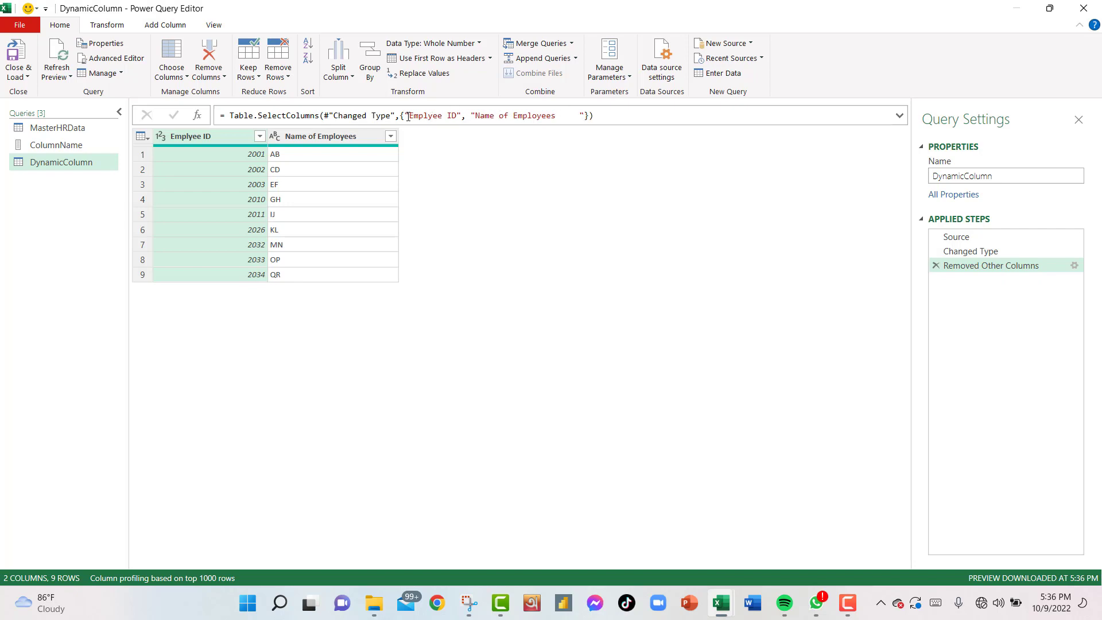
Step: Replace the hard-coded column list in DynamicColumn's Table.SelectColumns formula with the ColumnName query
left_click_drag(405, 116, 587, 117)
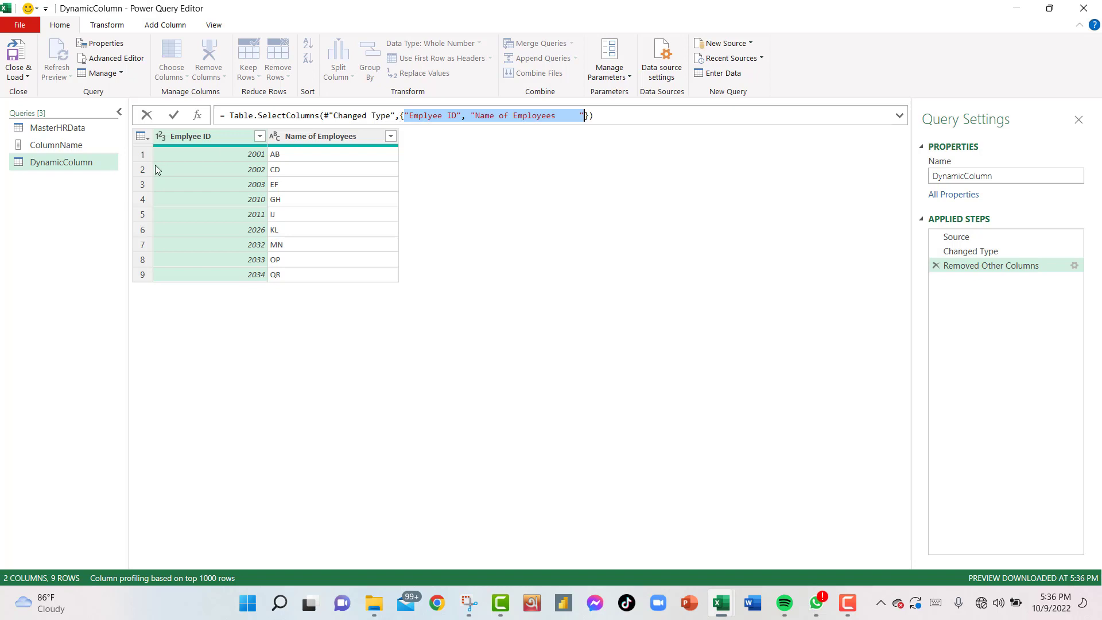
left_click(63, 147)
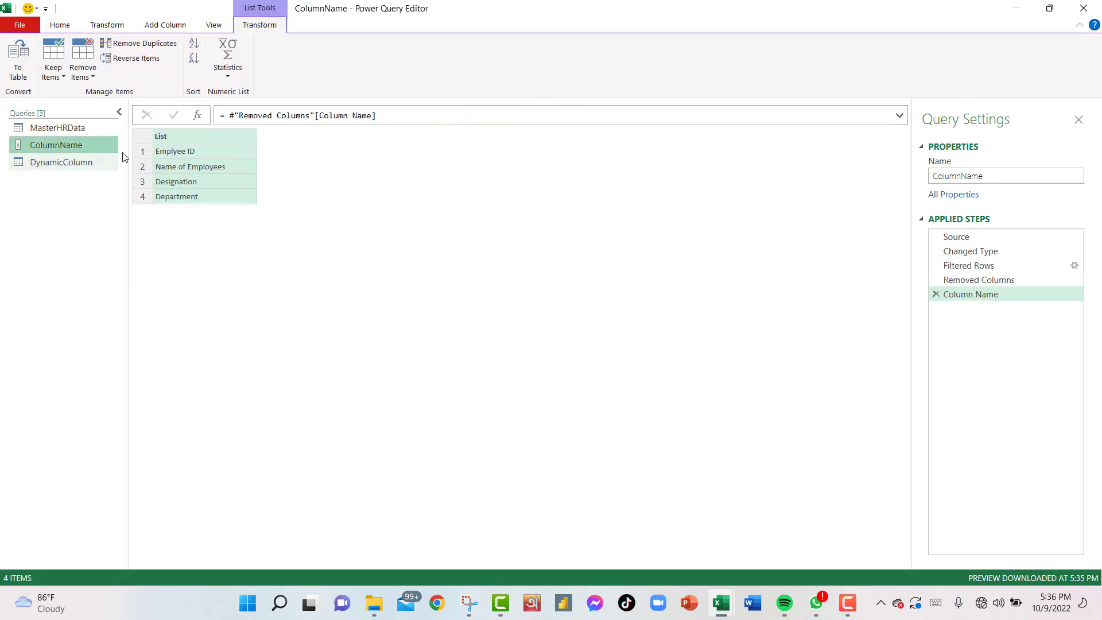
left_click(60, 163)
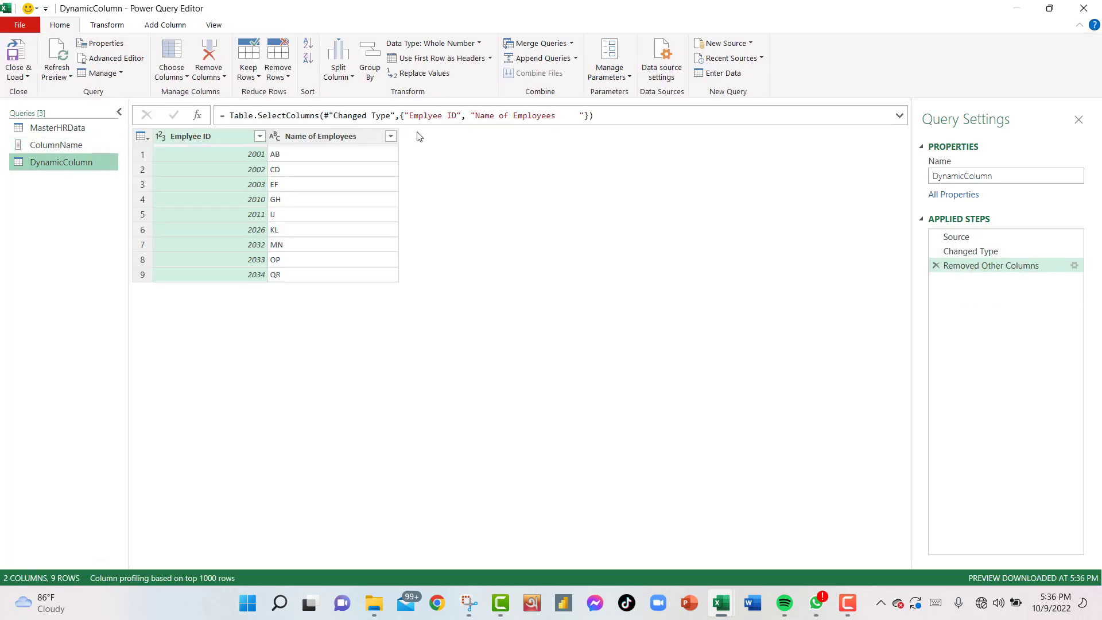
left_click(402, 116)
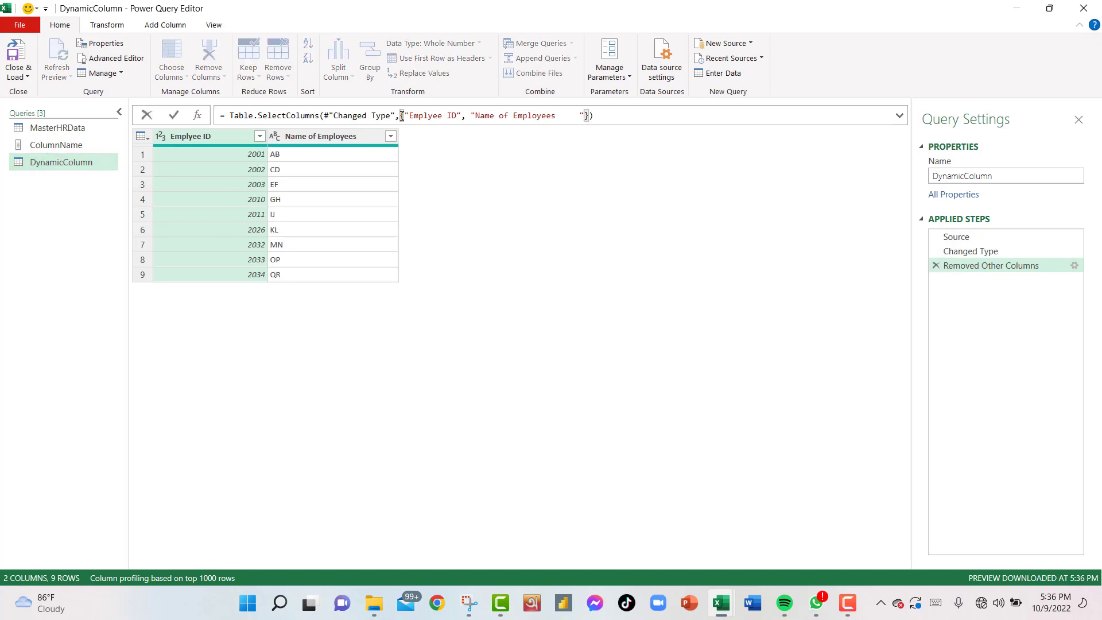
left_click_drag(402, 116, 591, 116)
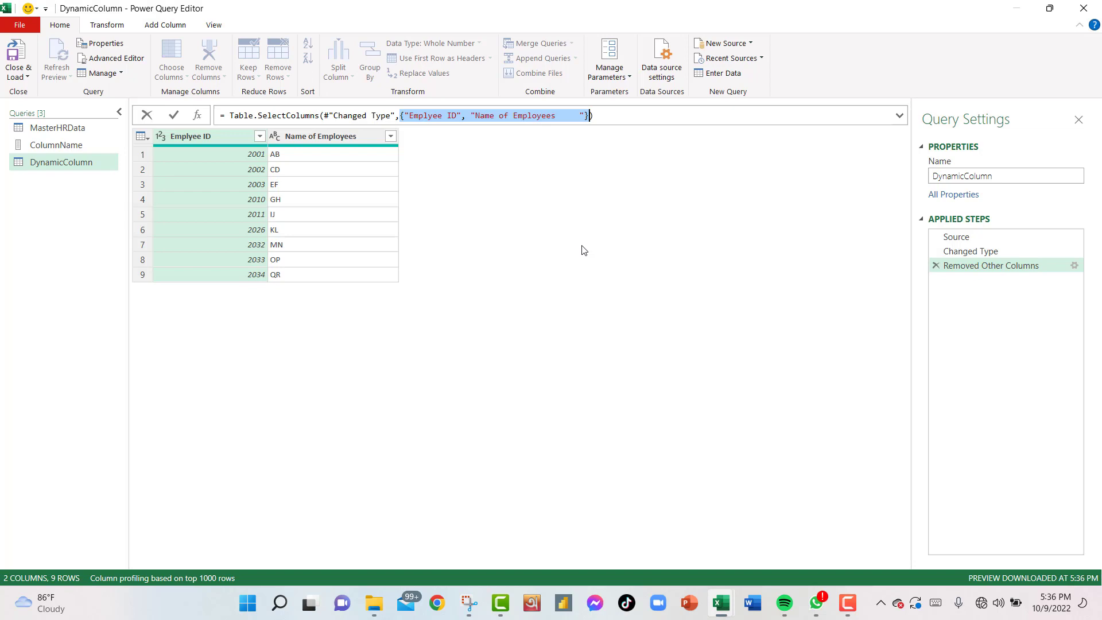
key("BackSpace")
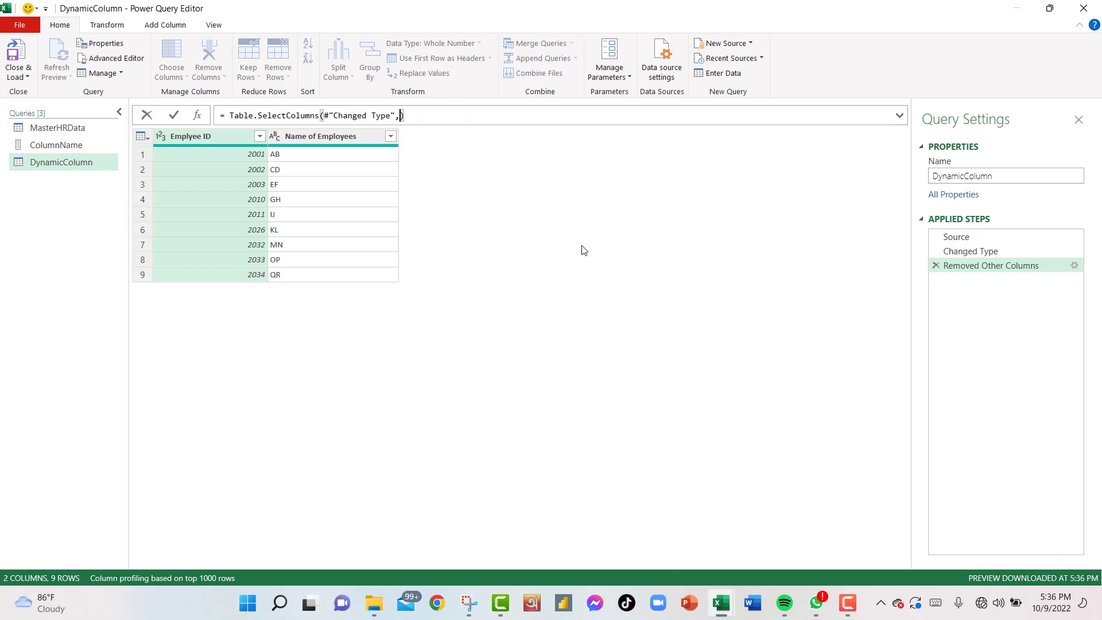
type("Col")
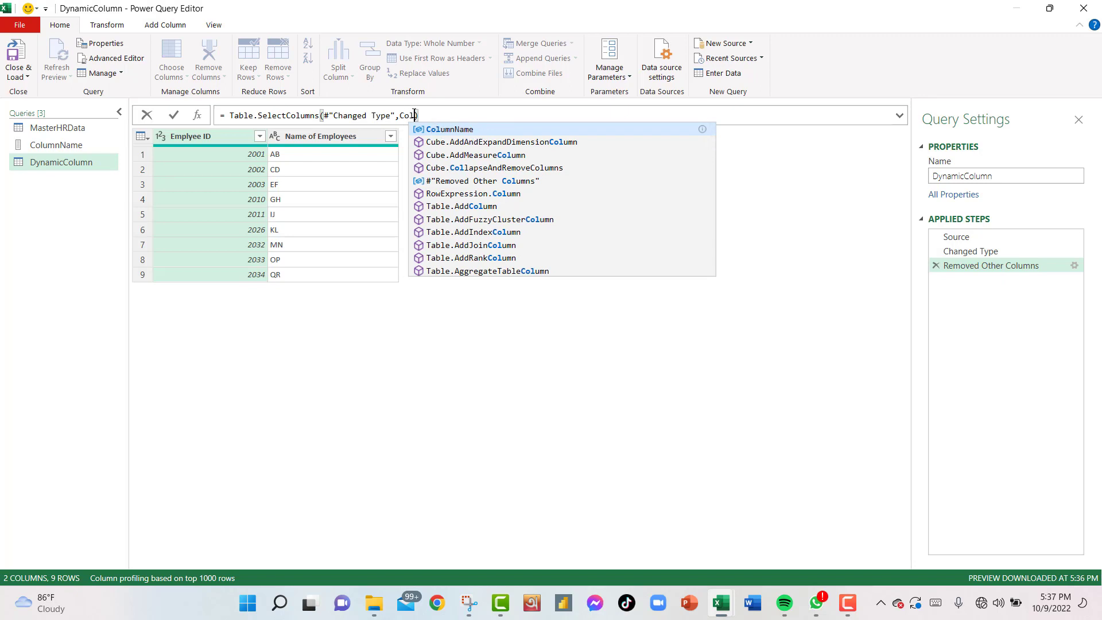
left_click(480, 134)
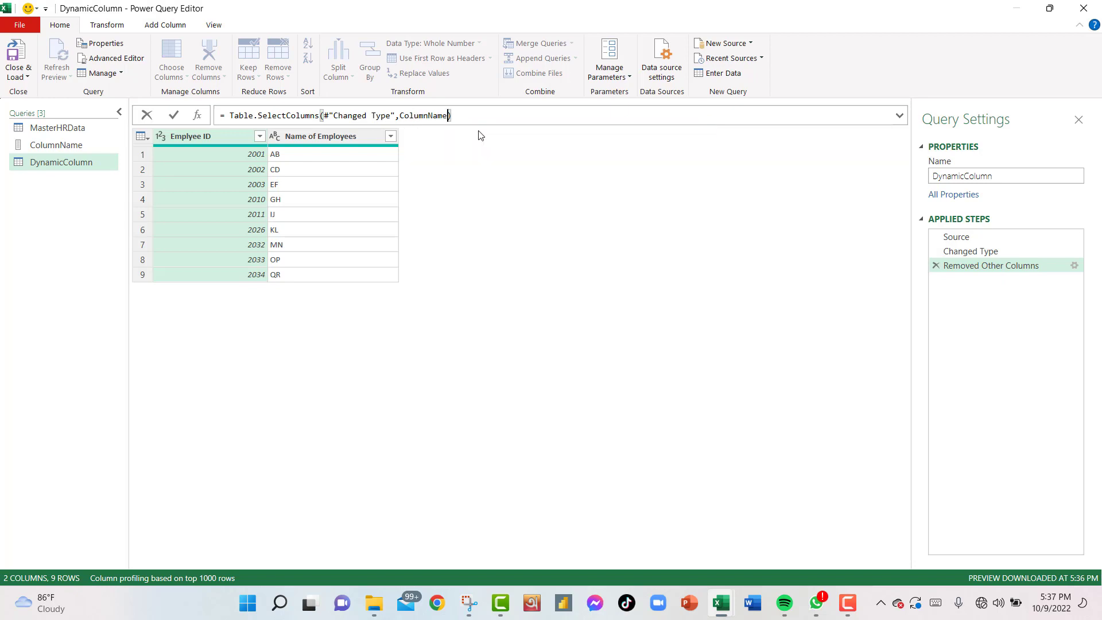
key("Return")
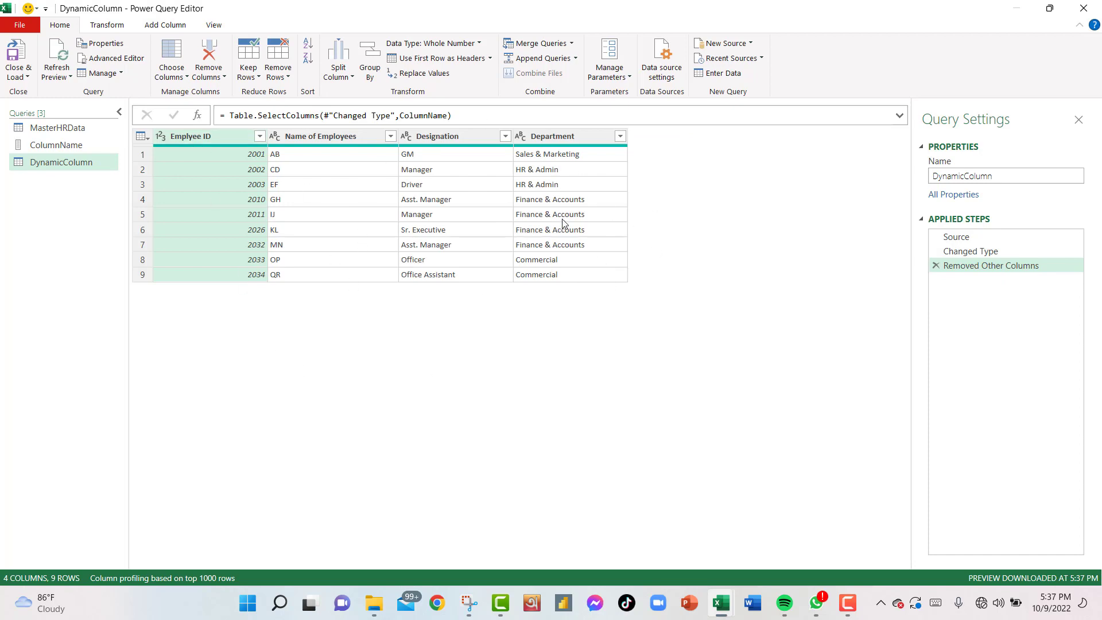
Step: Load the DynamicColumn query as a table into the existing worksheet Sheet4 at cell F3
left_click(42, 147)
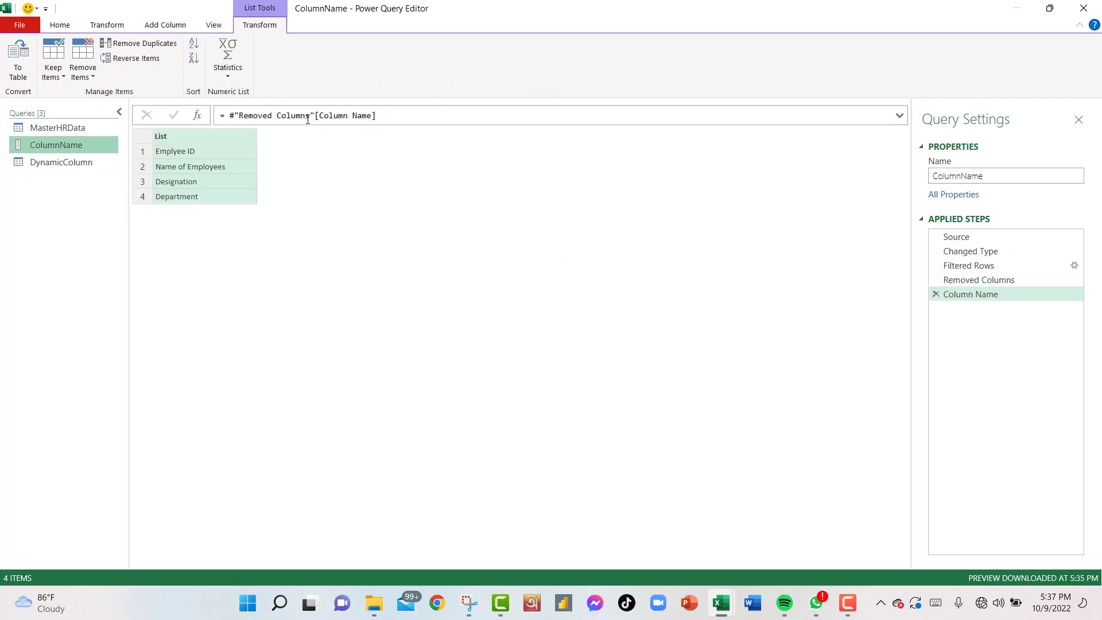
left_click(75, 164)
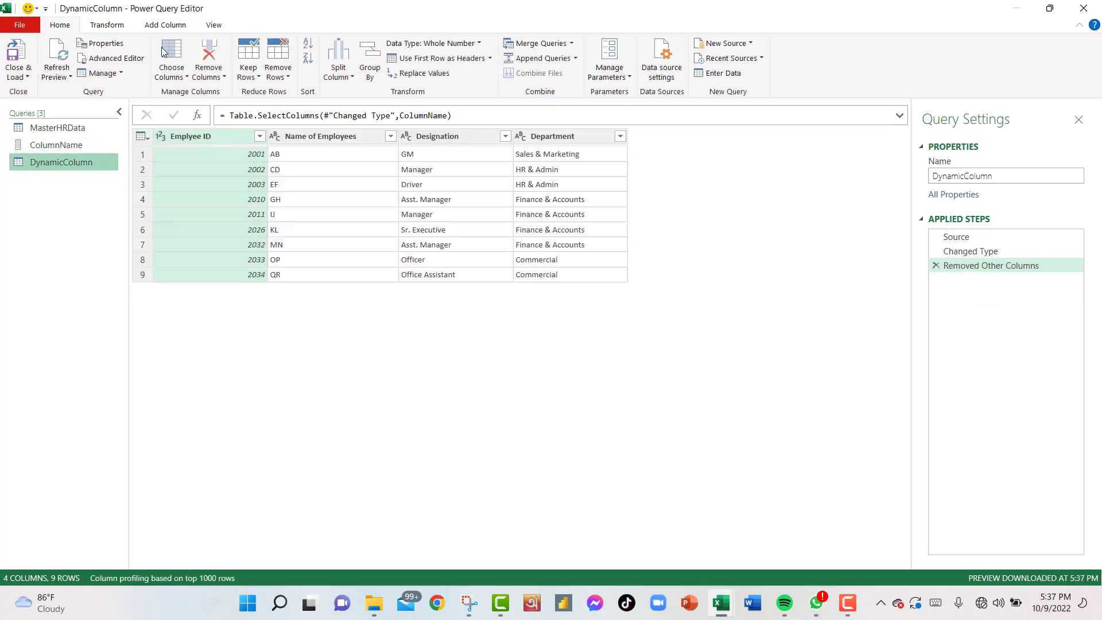
left_click(23, 77)
left_click(36, 109)
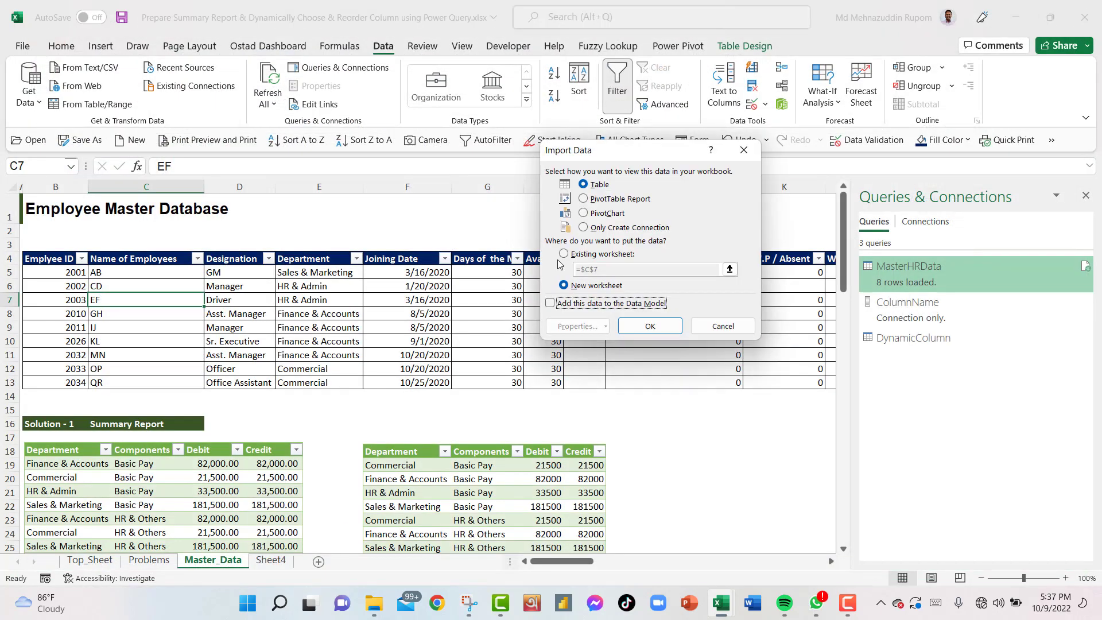
left_click(591, 256)
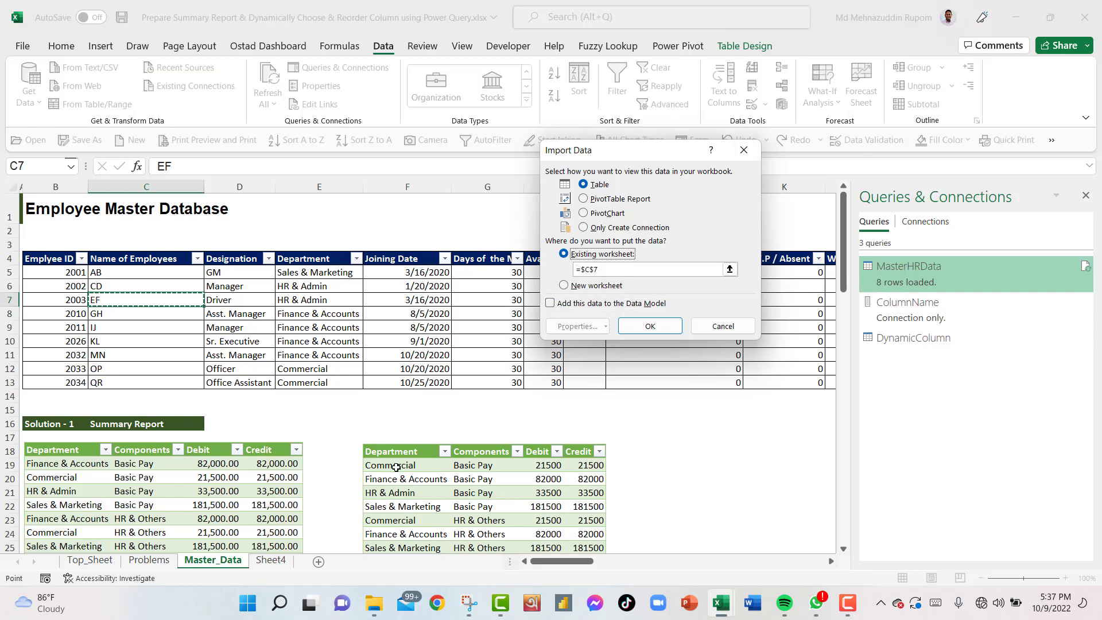
left_click(271, 560)
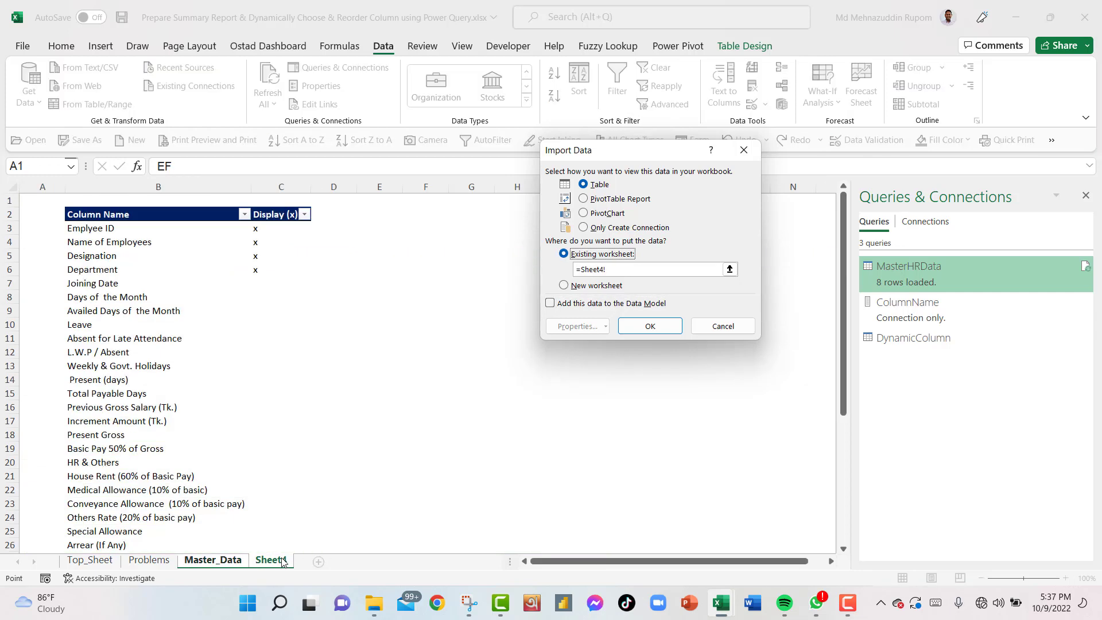
left_click(426, 227)
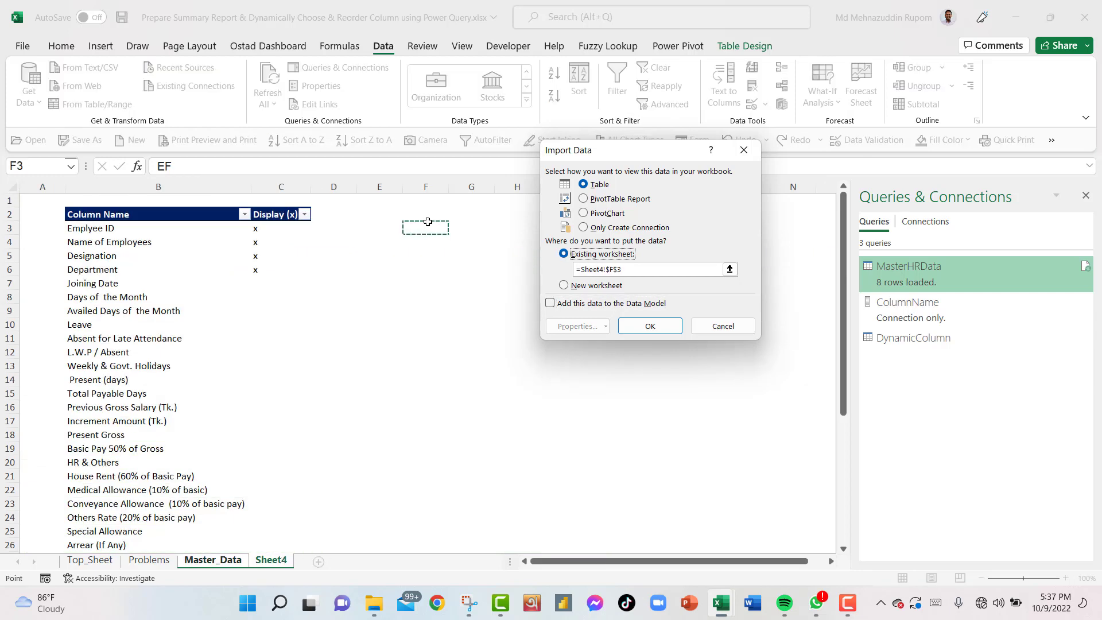
left_click(651, 325)
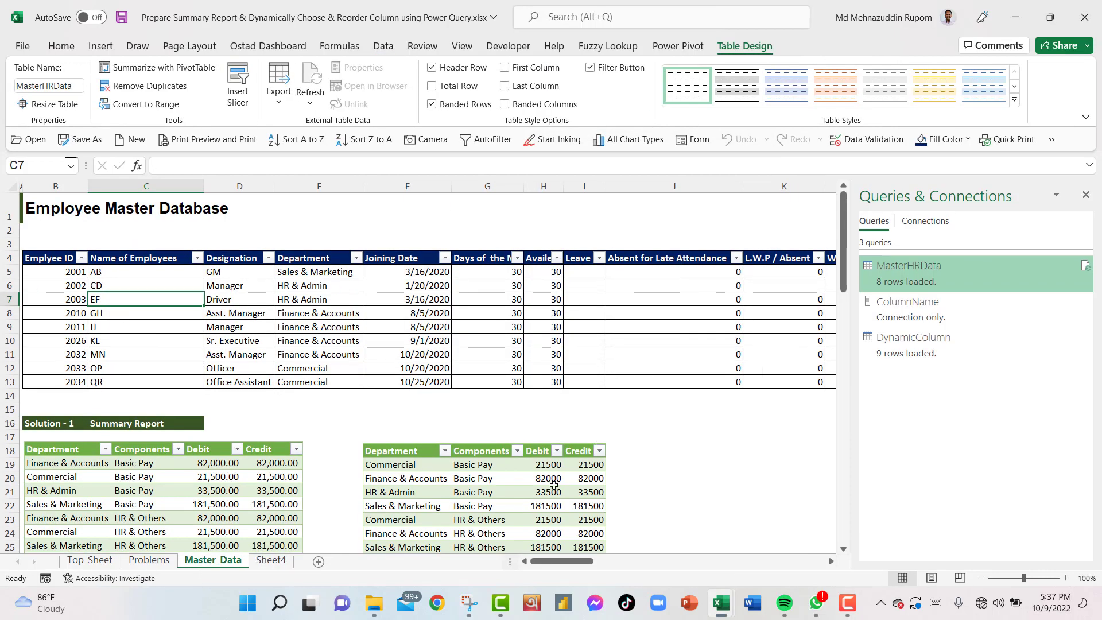
Step: On Sheet4, mark Joining Date and Present Gross with x in the ColumnName table's Display (x) column
left_click(273, 561)
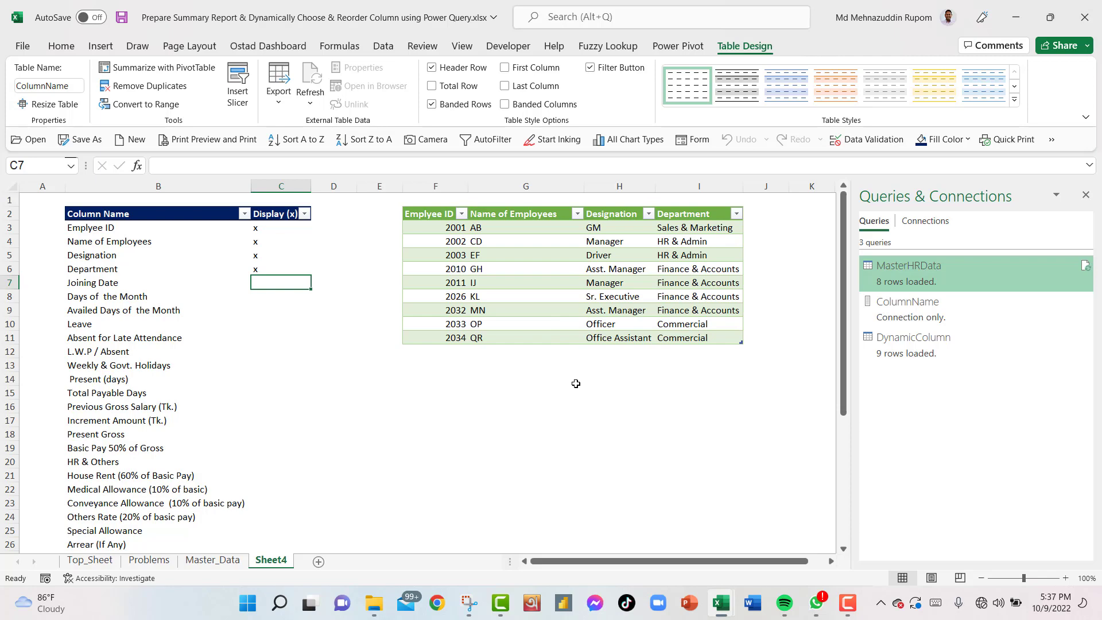
type("x")
key("Return")
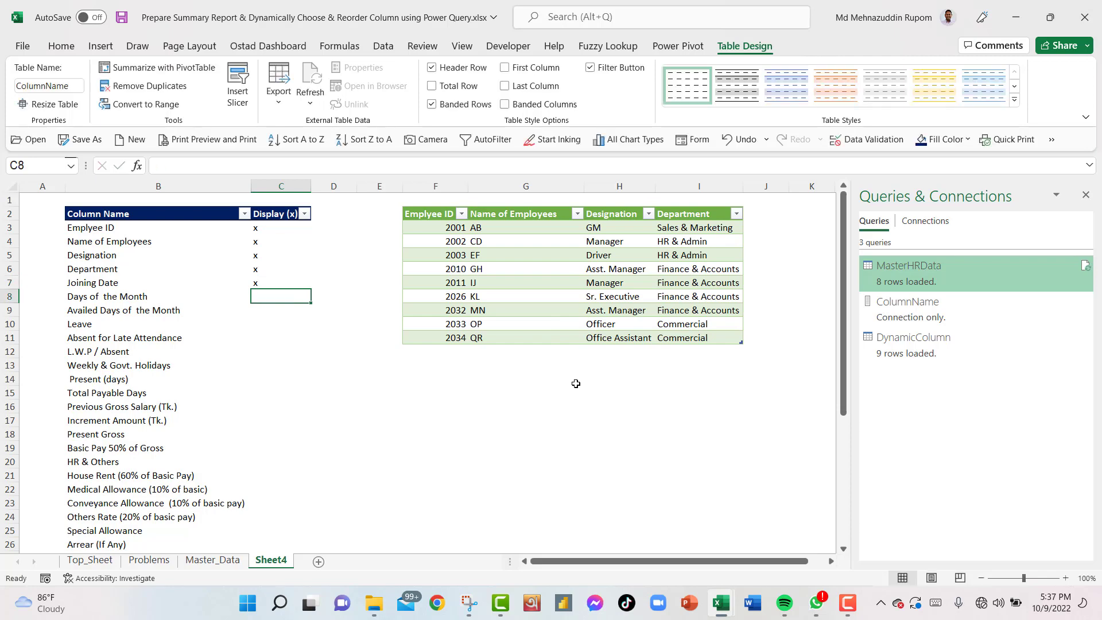
key("Down")
key("Down")
key("Down")
key("Down")
key("Down")
key("Down")
key("Down")
key("Down")
key("Down")
key("Down")
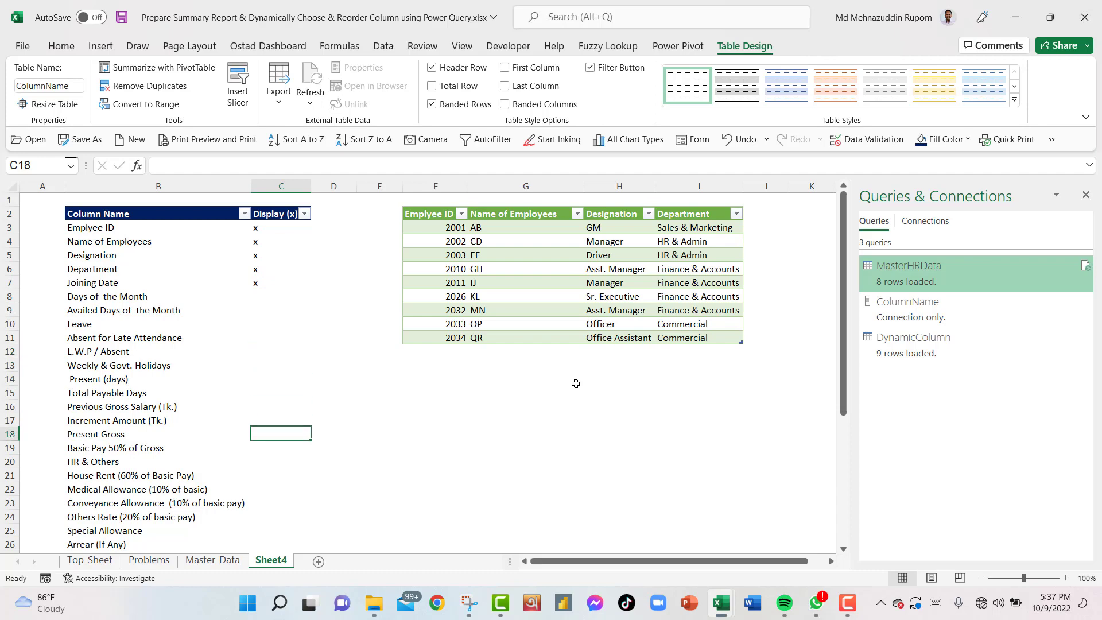
type("x")
key("Return")
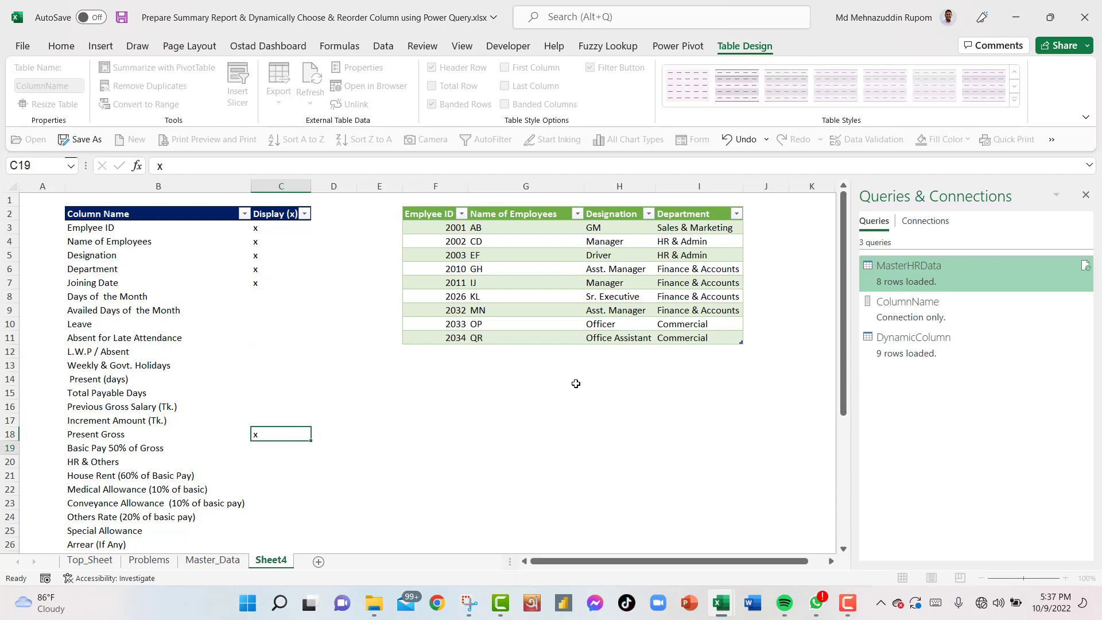
Step: Refresh the DynamicColumn output table on Sheet4 to bring in the Joining Date and Present Gross columns
left_click(545, 257)
right_click(545, 258)
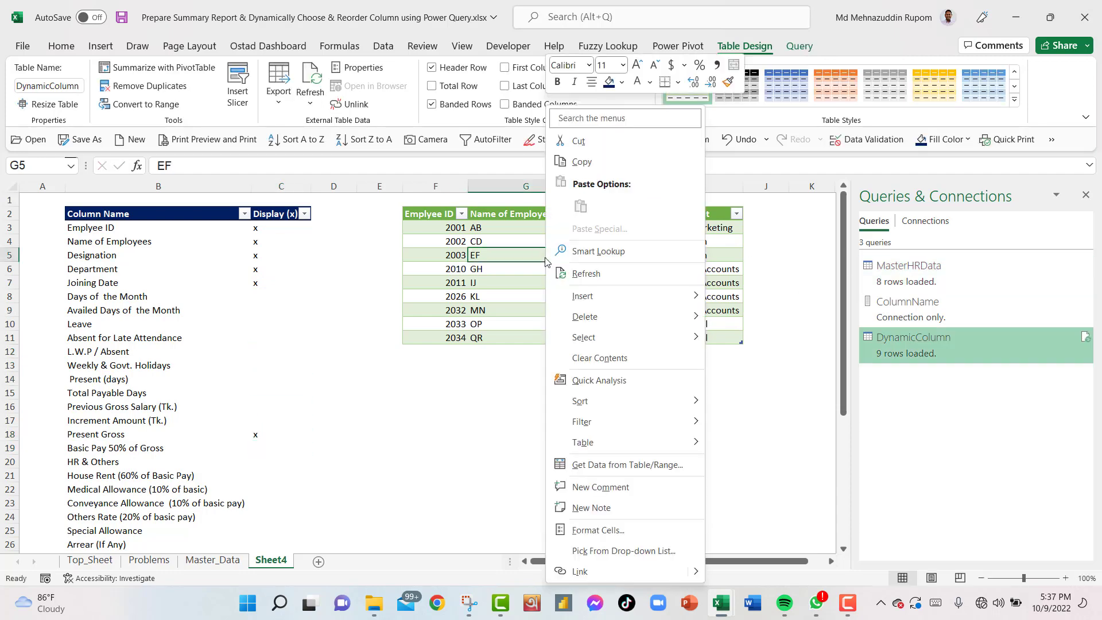
left_click(582, 275)
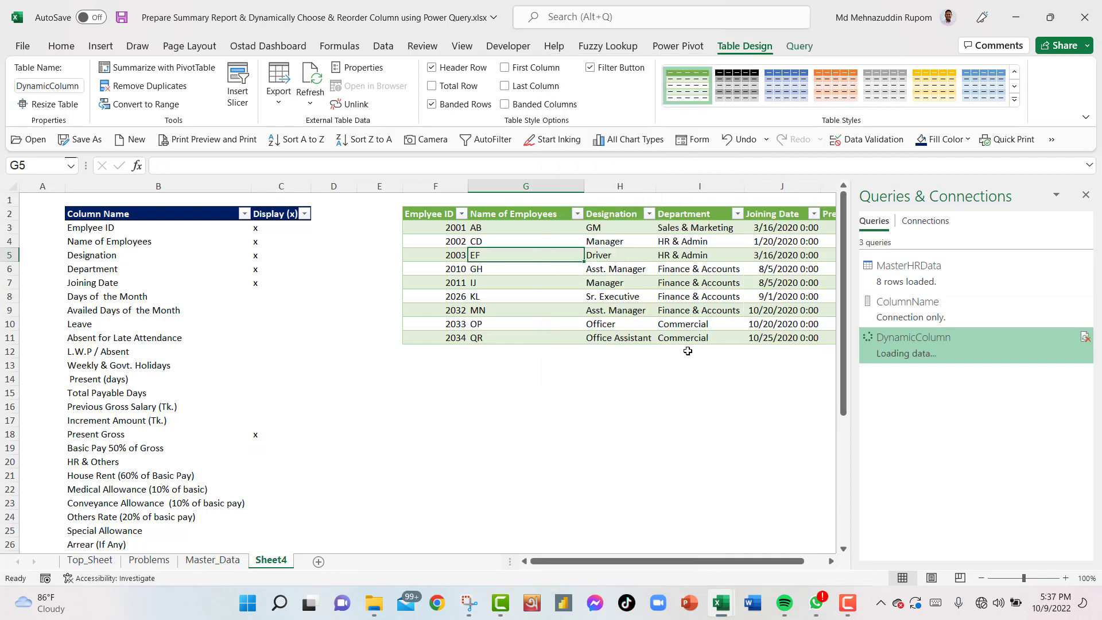
left_click_drag(688, 562, 709, 563)
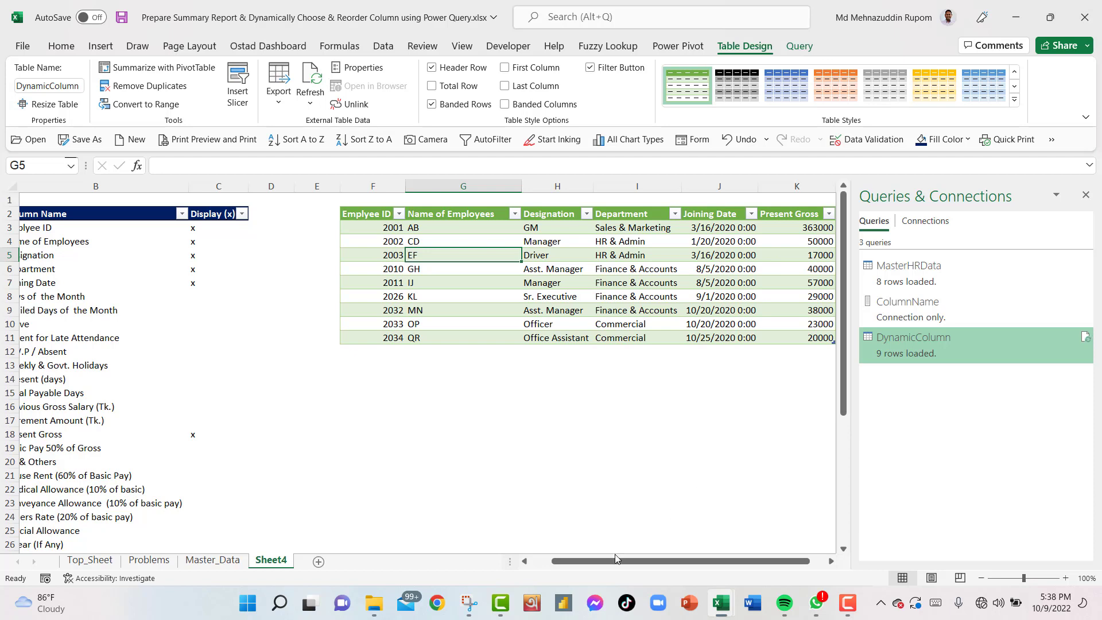
left_click_drag(606, 563, 543, 564)
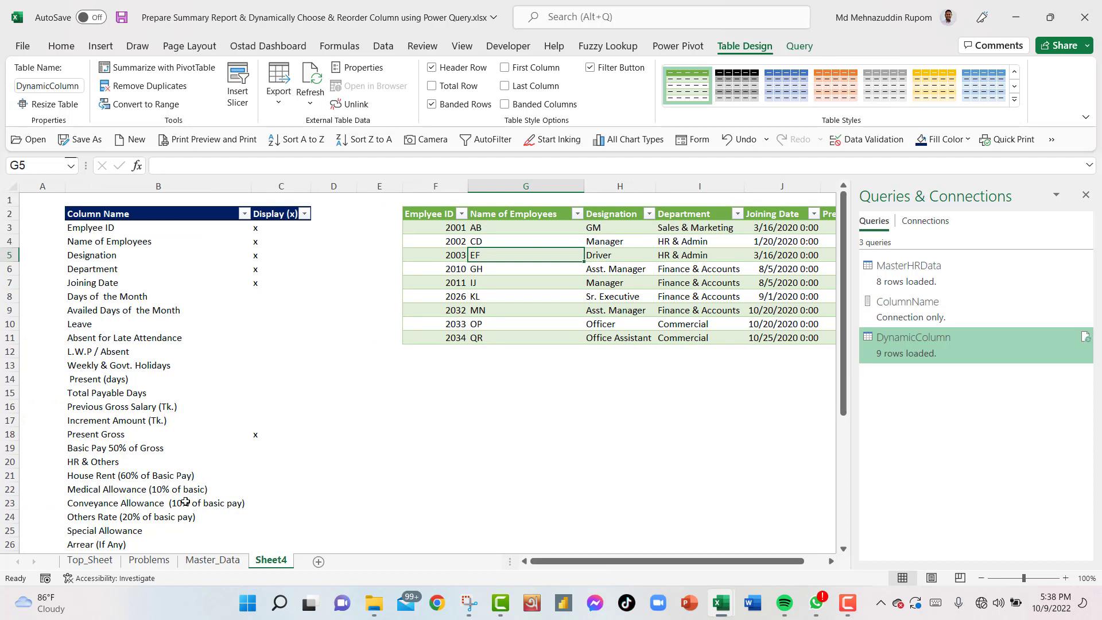
Step: Mark Basic Pay 50% of Gross and HR & Others with x in the Display (x) column
left_click(252, 449)
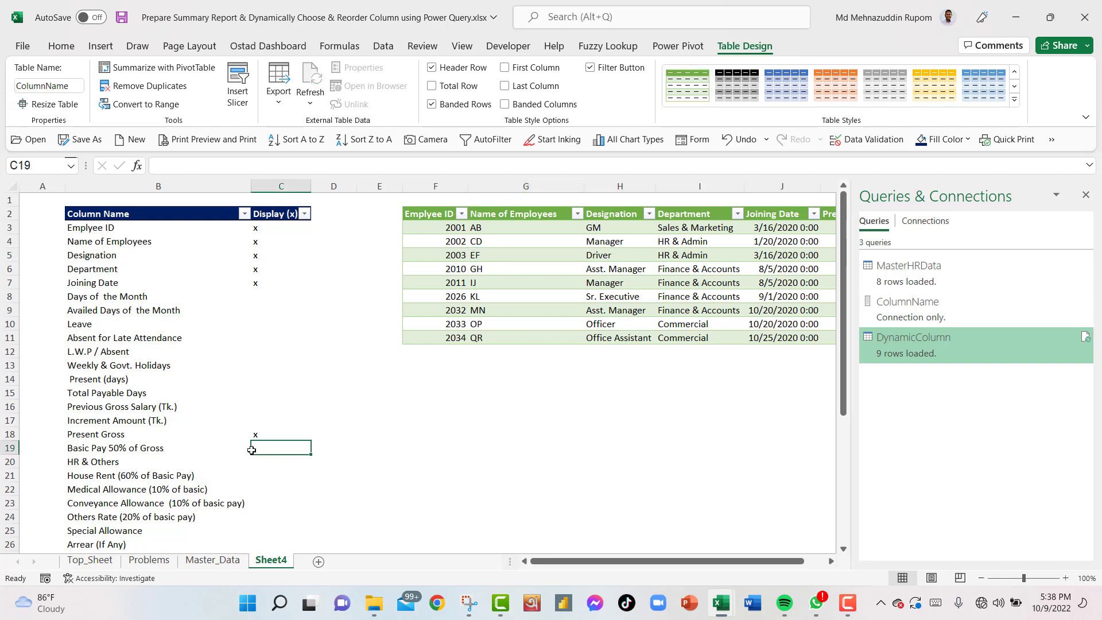
type("x")
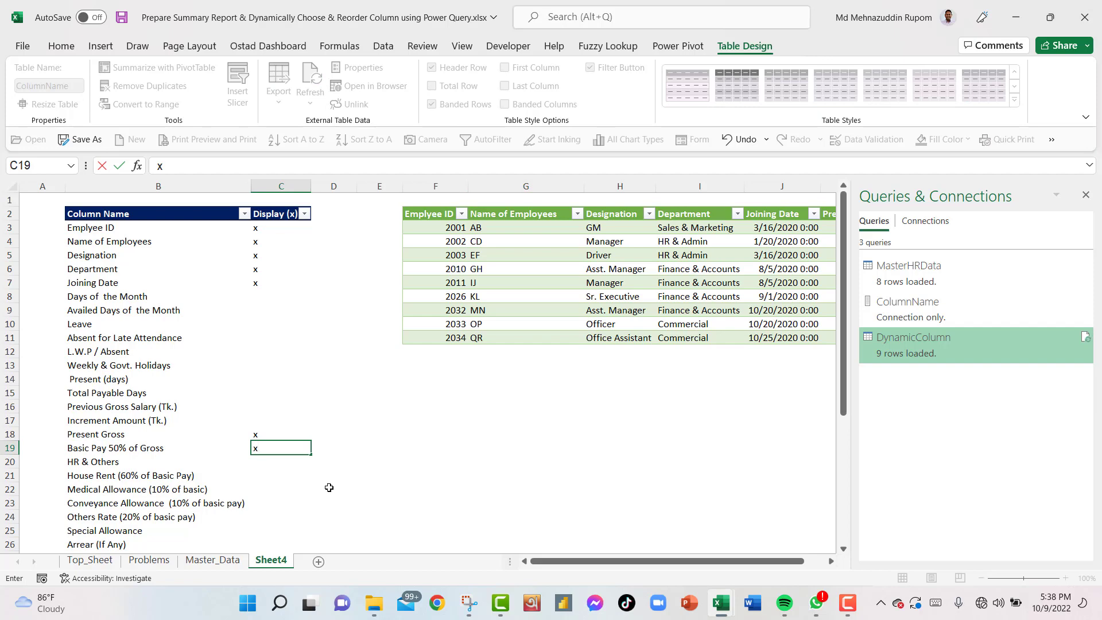
key("Return")
type("x")
key("Return")
key("Up")
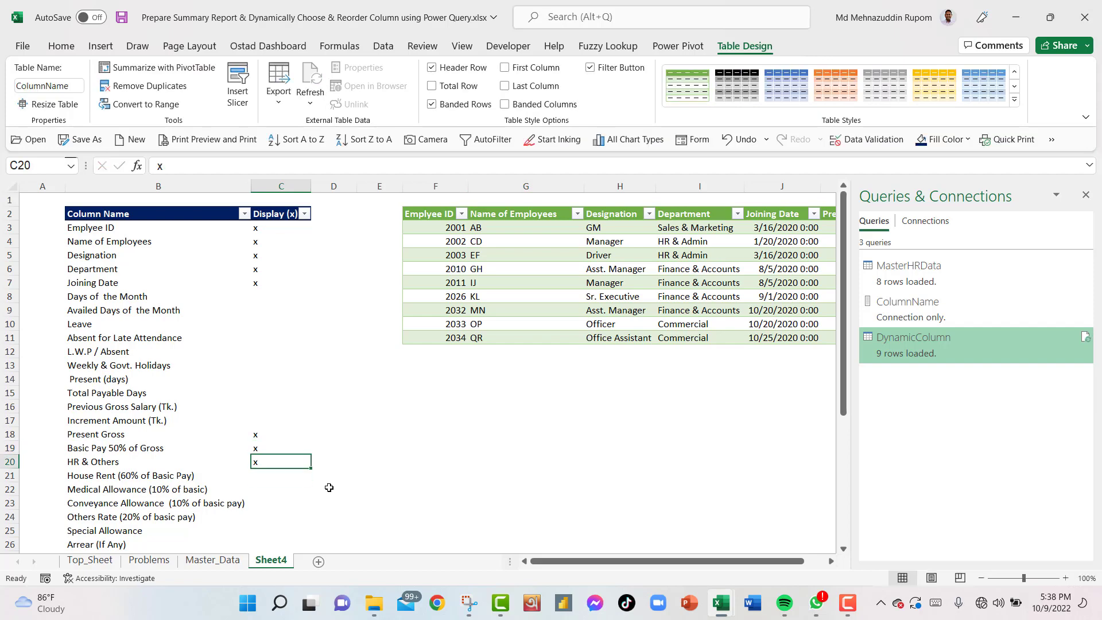
Step: Refresh the DynamicColumn table and check the order of its Present Gross, Basic Pay 50% of Gross and HR & Others columns
right_click(519, 304)
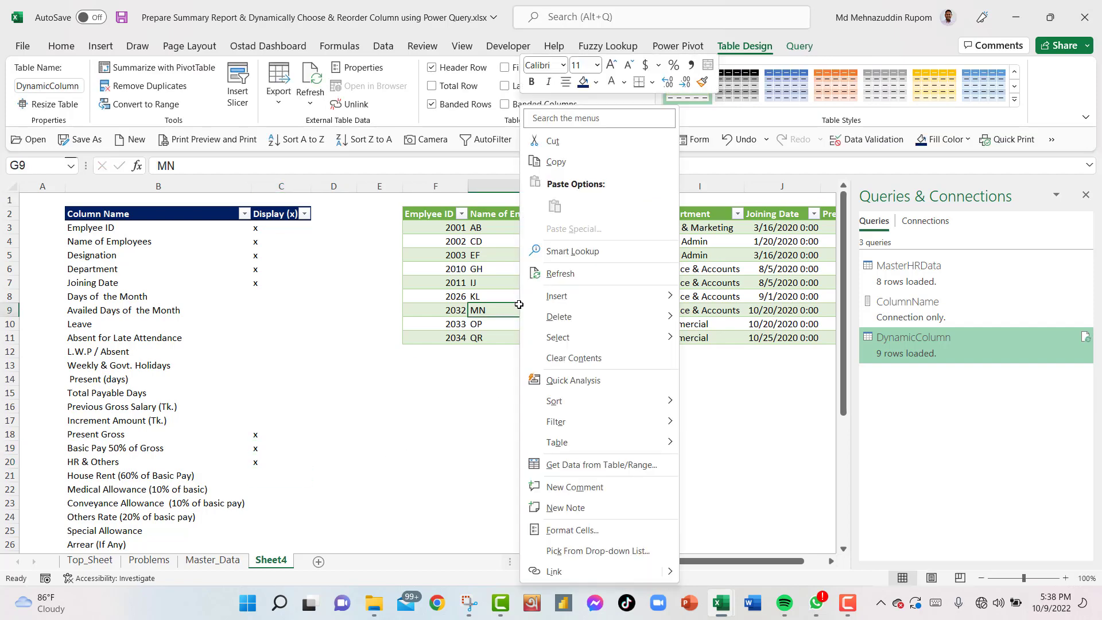
left_click(558, 275)
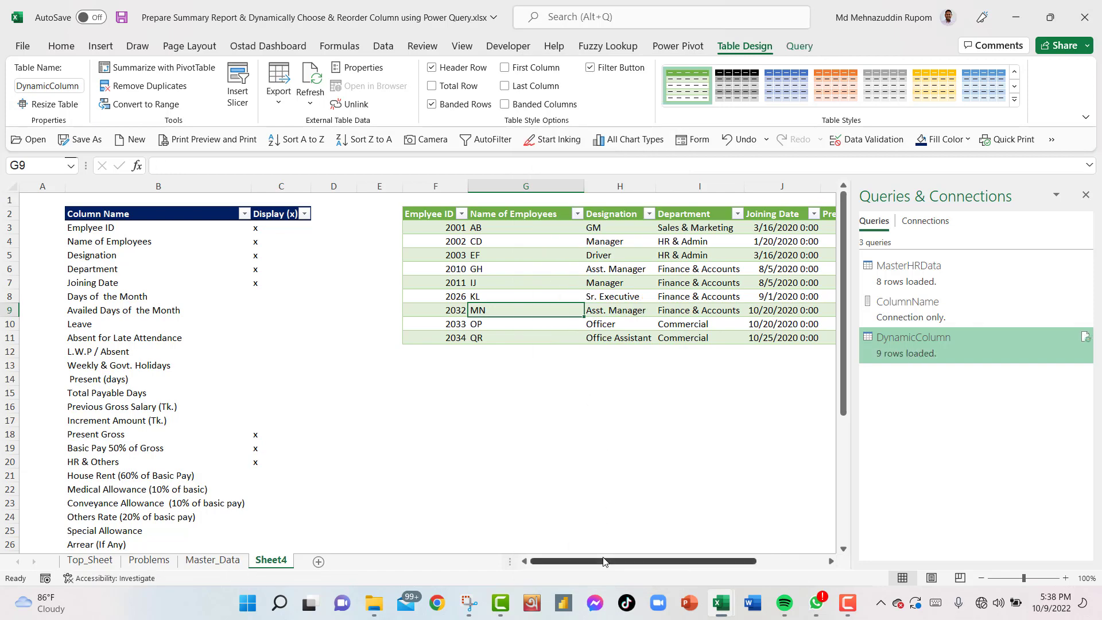
scroll(604, 548, "right", 3)
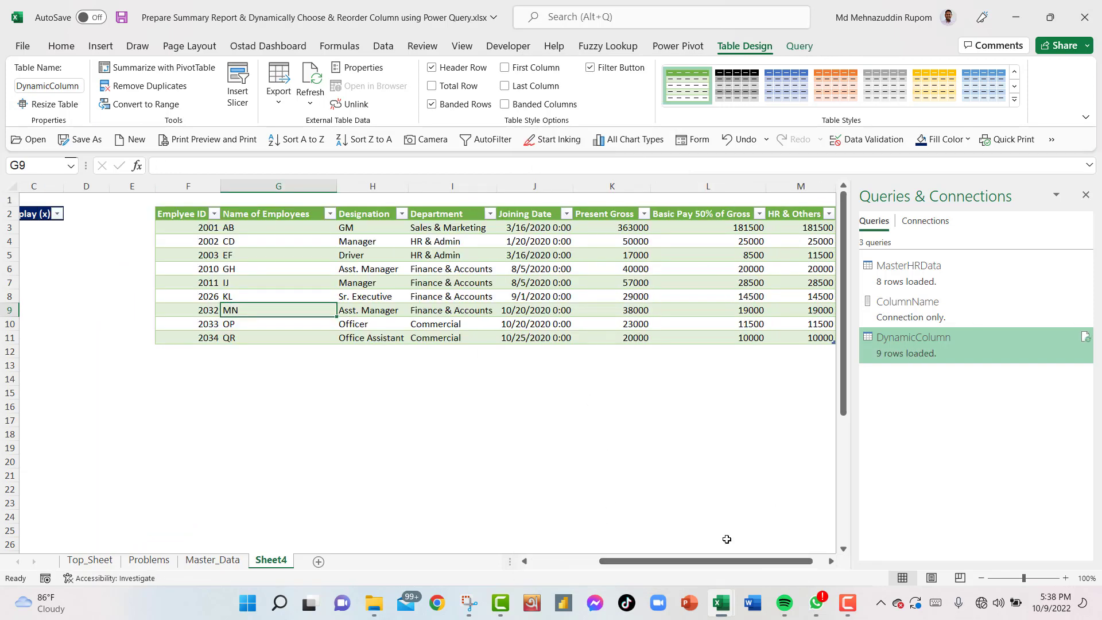
left_click_drag(701, 182, 781, 188)
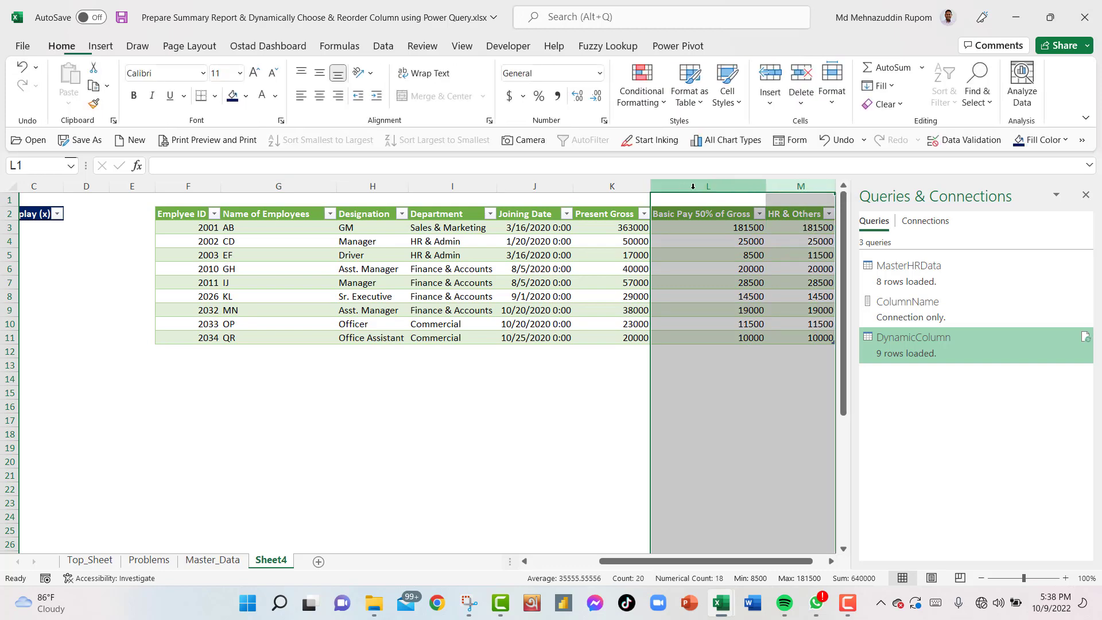
left_click(609, 185)
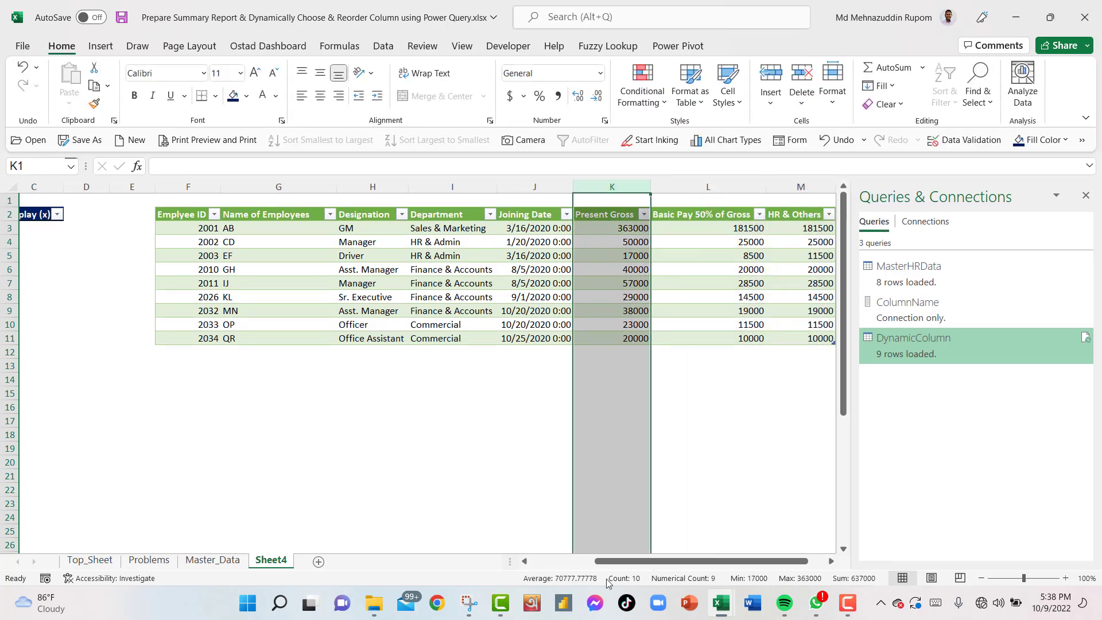
left_click_drag(636, 563, 542, 567)
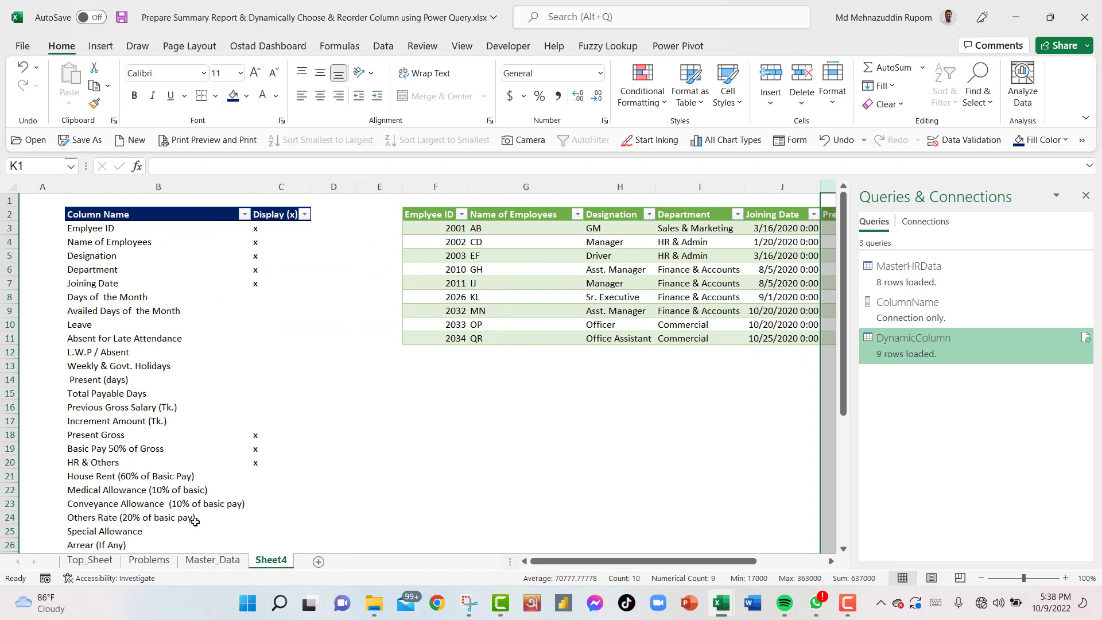
Step: Move the Basic Pay 50% of Gross and HR & Others rows directly above the Present Gross row
left_click_drag(10, 449, 12, 463)
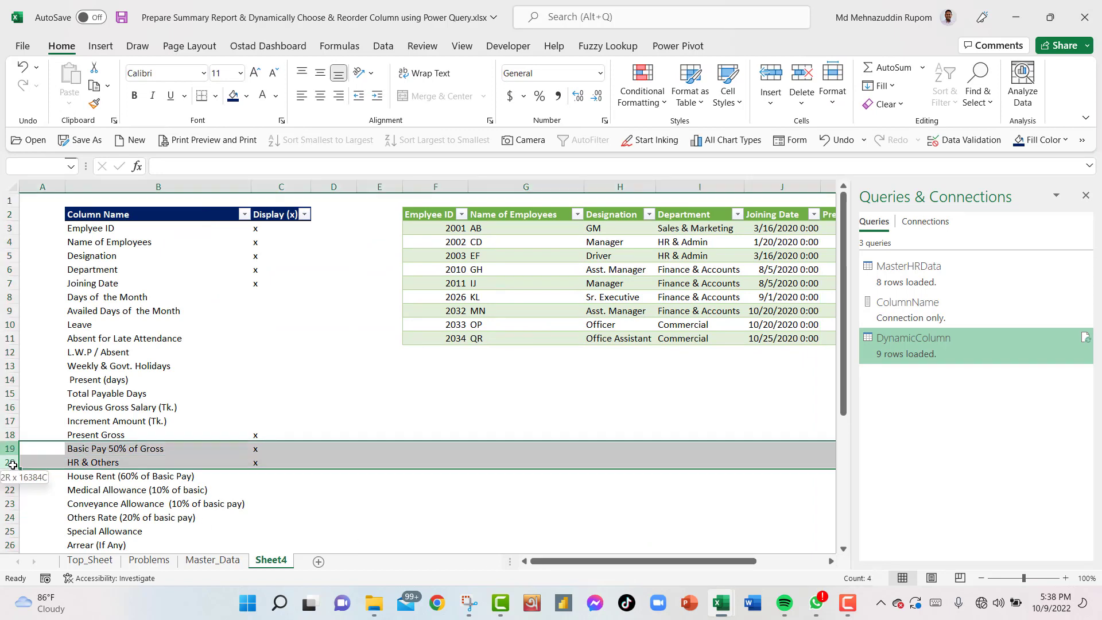
right_click(13, 465)
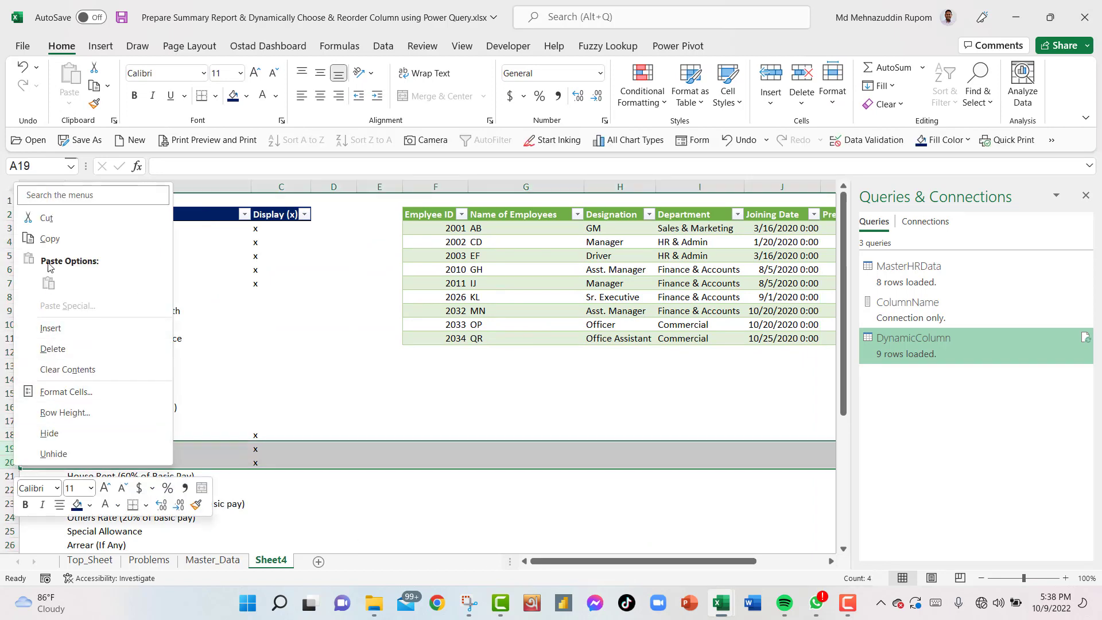
left_click(49, 218)
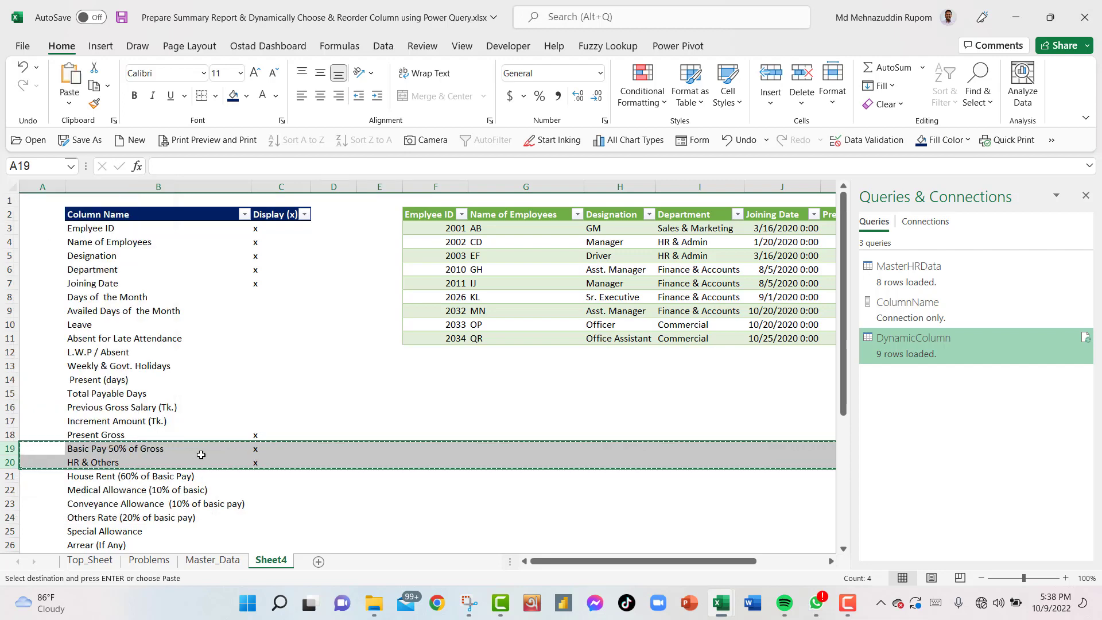
left_click(7, 434)
right_click(7, 434)
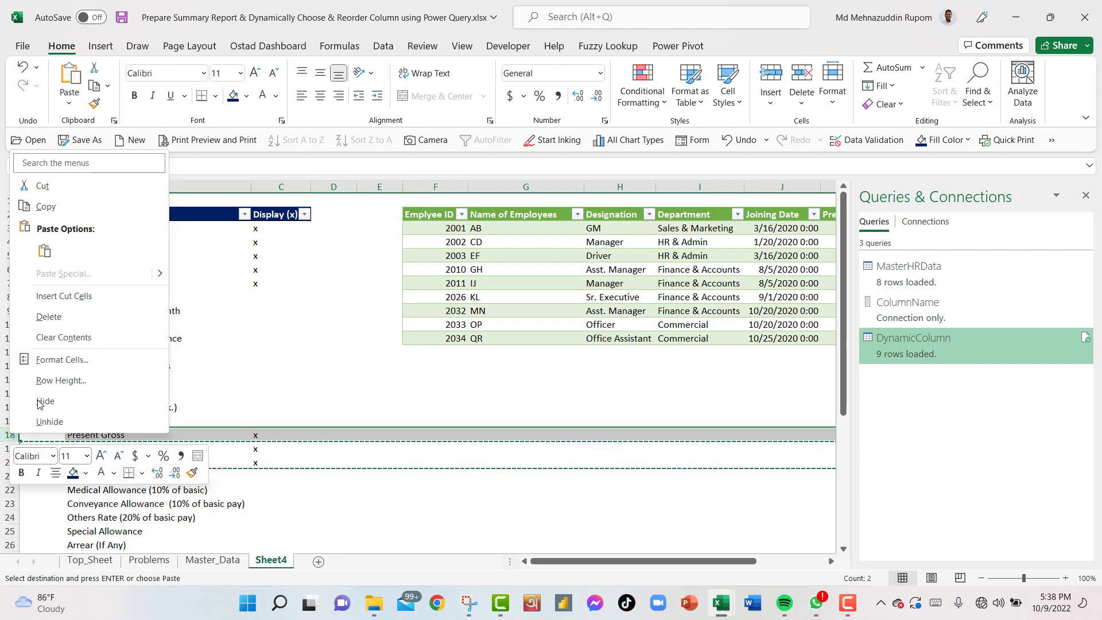
left_click(57, 297)
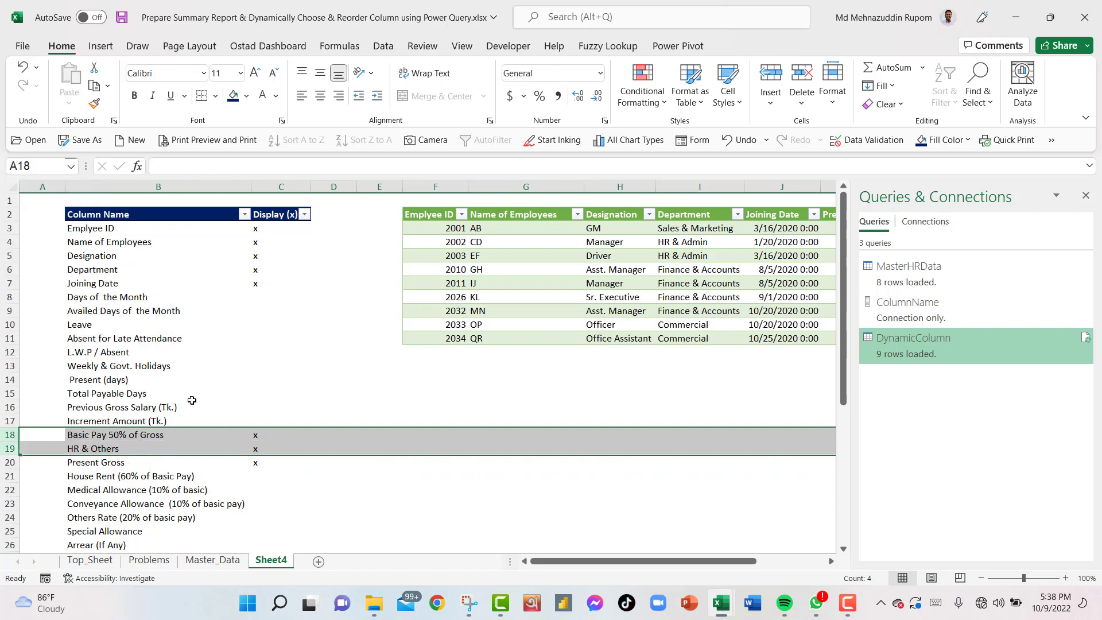
Step: Refresh the DynamicColumn table to apply the new row order of the ColumnName table to its columns
left_click(688, 268)
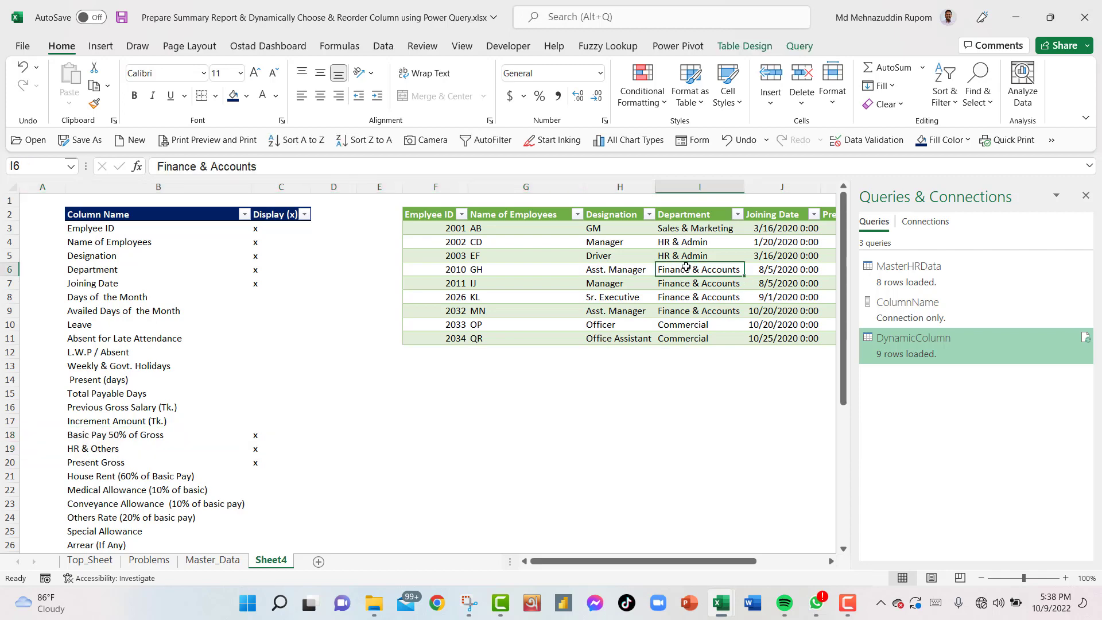
right_click(687, 269)
left_click(725, 274)
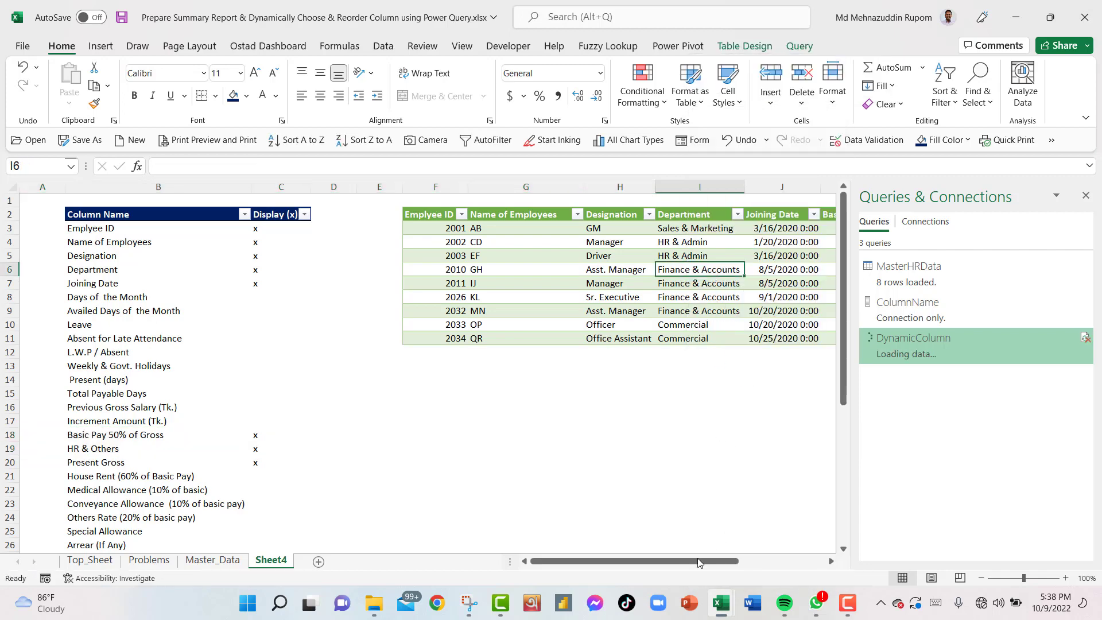
left_click_drag(802, 566, 836, 560)
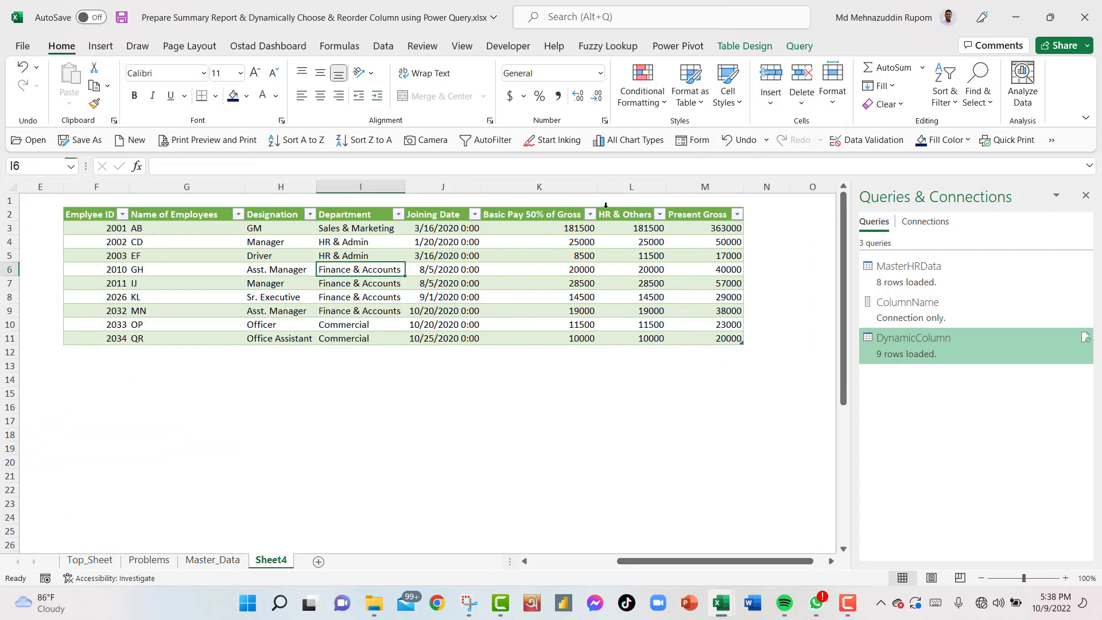